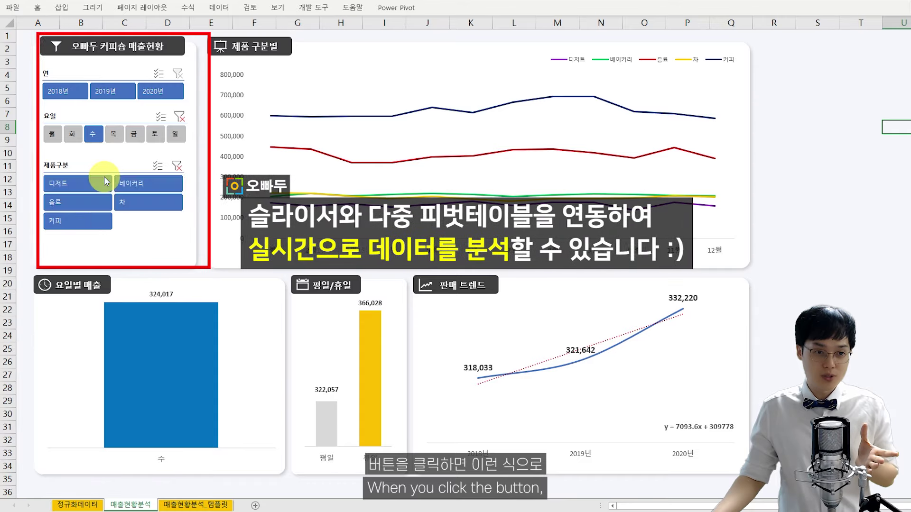
click(136, 184)
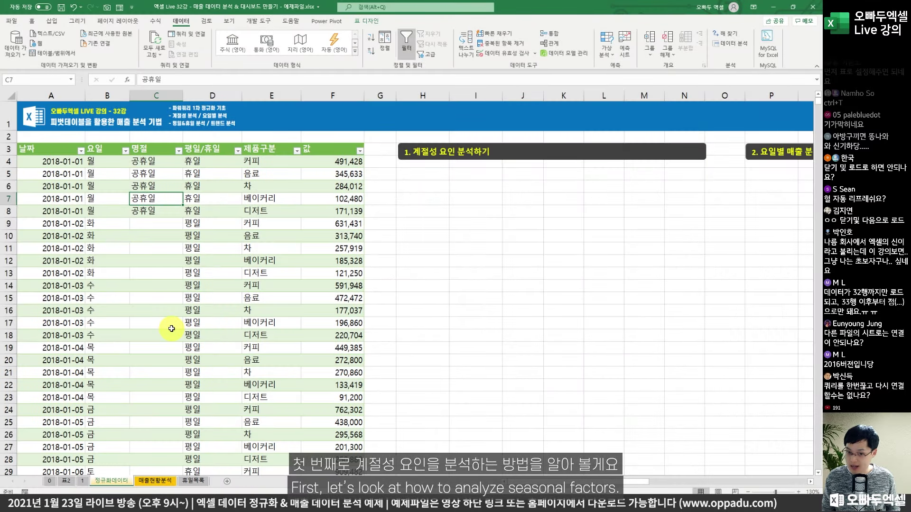
Create a pivot table from the sales table 표2_2 on the existing worksheet at cell H5, under the 계절성 요인 분석하기 heading
click(234, 223)
click(266, 222)
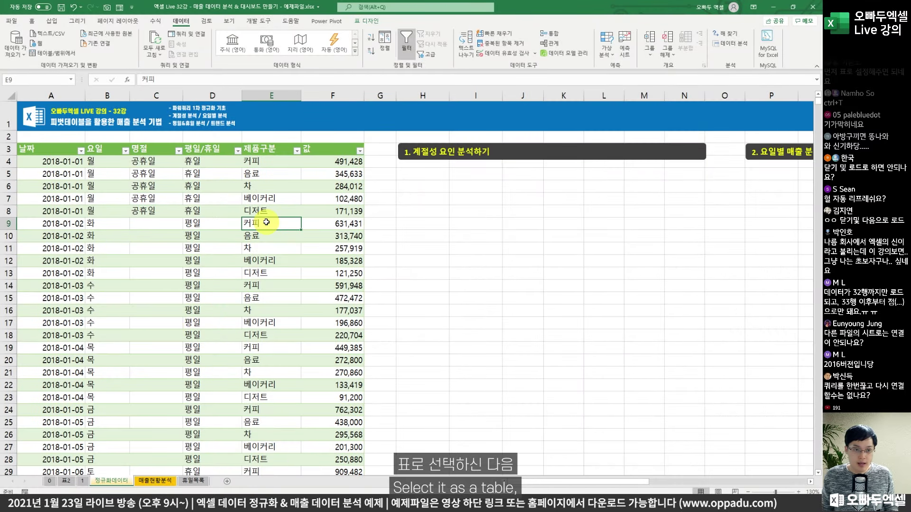
click(57, 22)
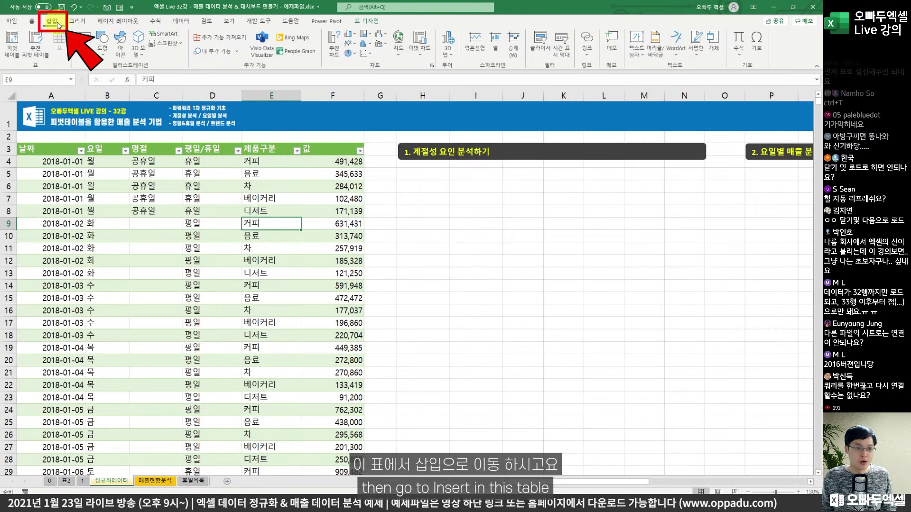
click(13, 45)
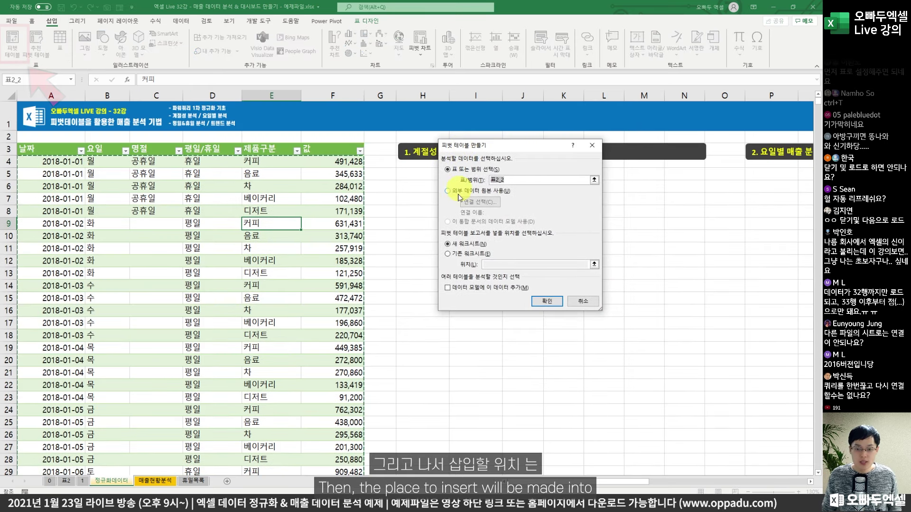
mouse_move(442, 243)
mouse_down()
mouse_move(499, 255)
mouse_move(499, 263)
mouse_move(483, 231)
mouse_up()
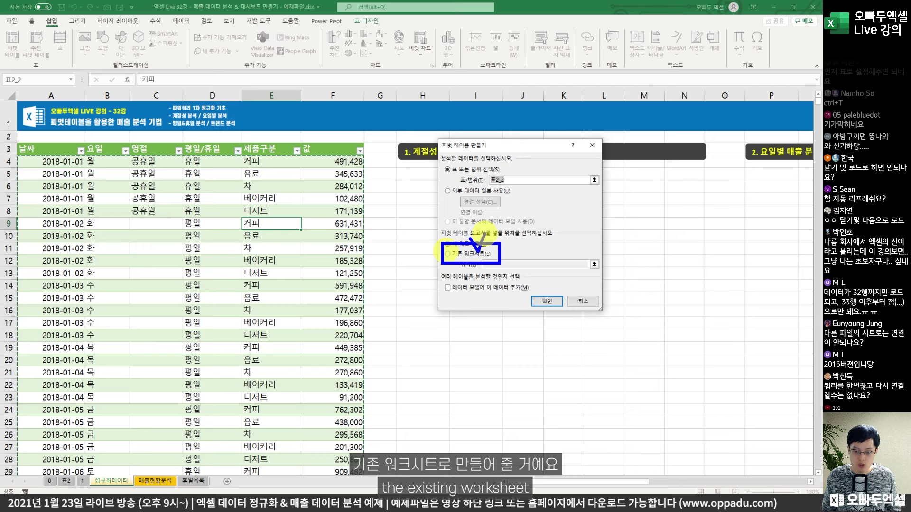
click(472, 254)
drag(464, 146, 231, 128)
click(271, 244)
click(416, 176)
drag(391, 164, 454, 185)
mouse_move(397, 139)
mouse_down()
mouse_move(474, 172)
mouse_move(484, 163)
mouse_up()
drag(425, 129, 454, 124)
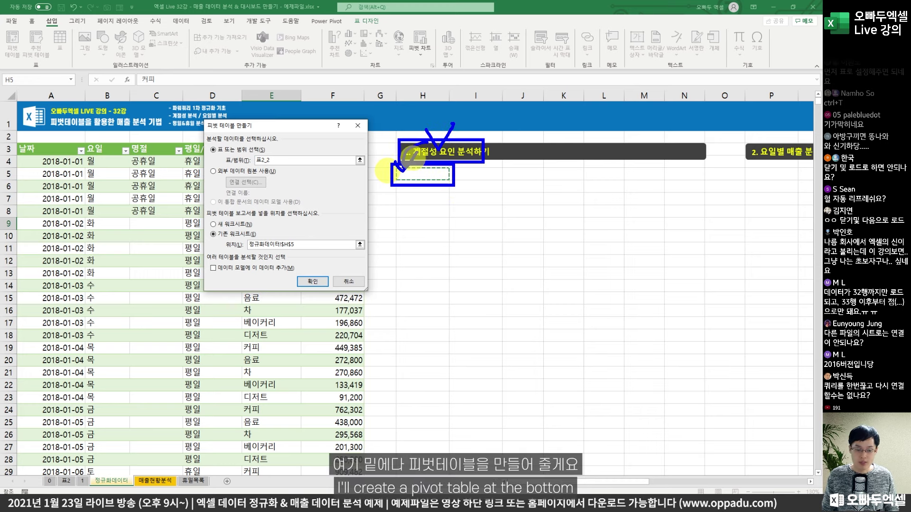
key(Escape)
click(313, 281)
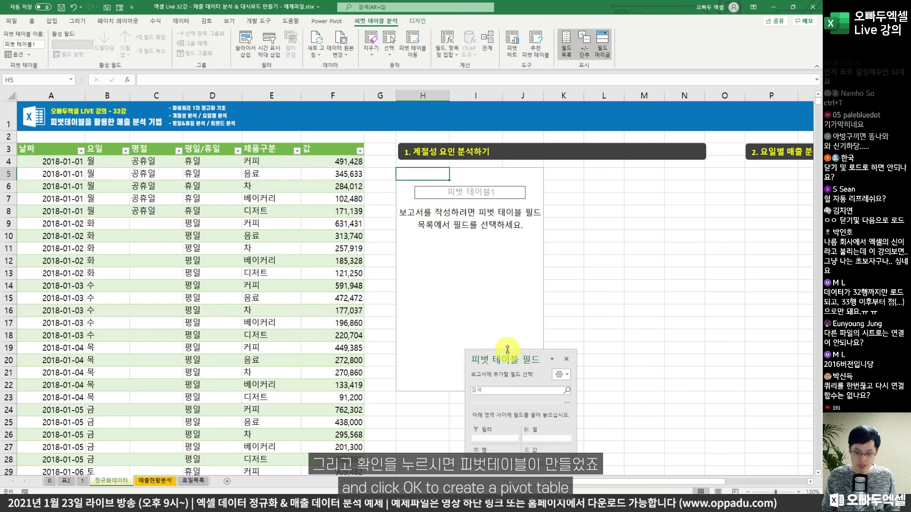
Add the 날짜 field to the pivot table's rows, with the field list moved clear of the pivot table
drag(507, 350, 285, 126)
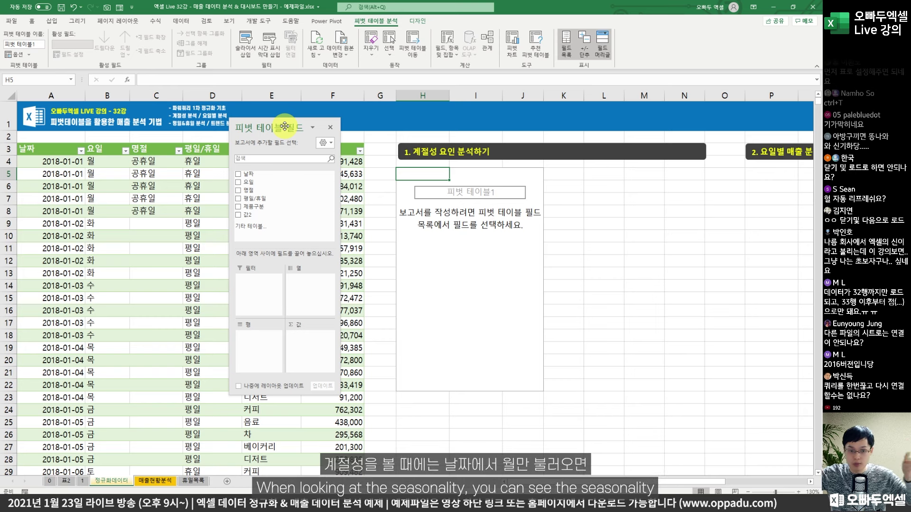
key(ctrl+2)
drag(57, 152, 85, 264)
mouse_move(83, 174)
mouse_down()
mouse_move(396, 145)
mouse_move(386, 152)
mouse_up()
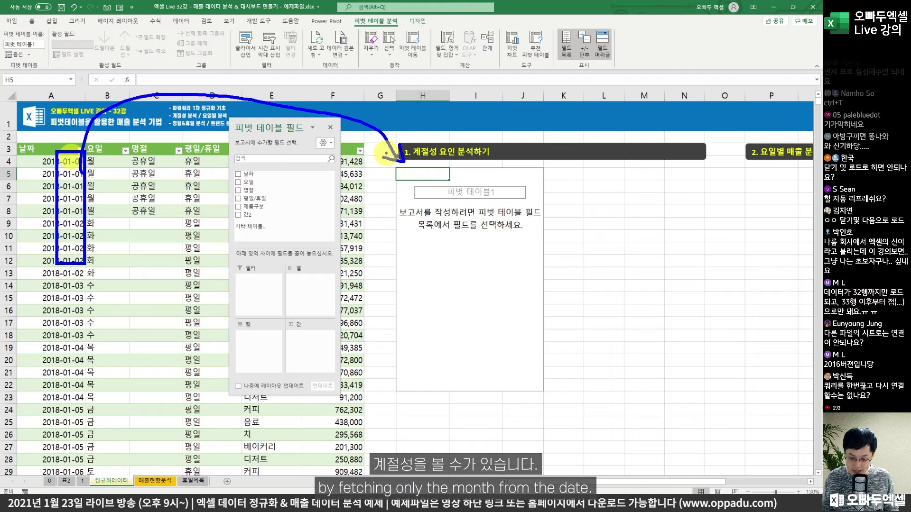
key(Escape)
mouse_move(247, 174)
mouse_down()
mouse_move(261, 182)
mouse_move(265, 234)
mouse_up()
drag(350, 219, 321, 354)
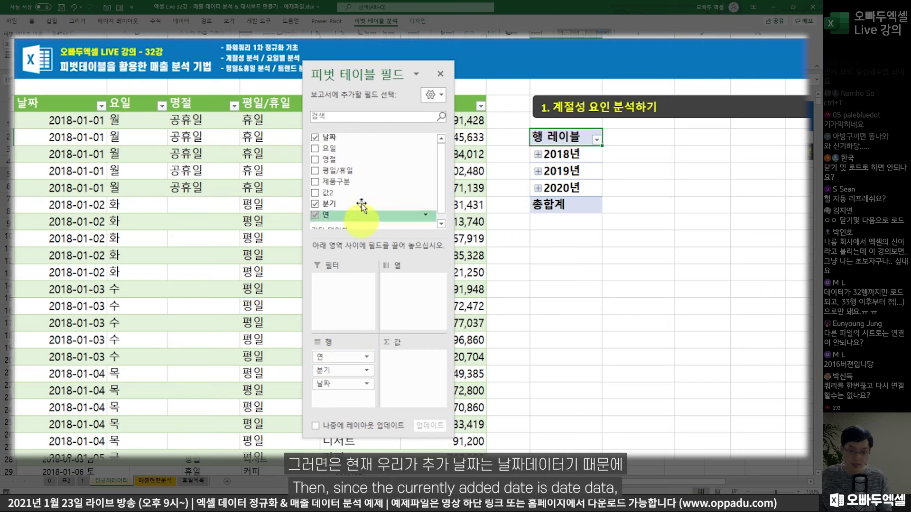
drag(15, 92, 101, 280)
drag(60, 113, 491, 137)
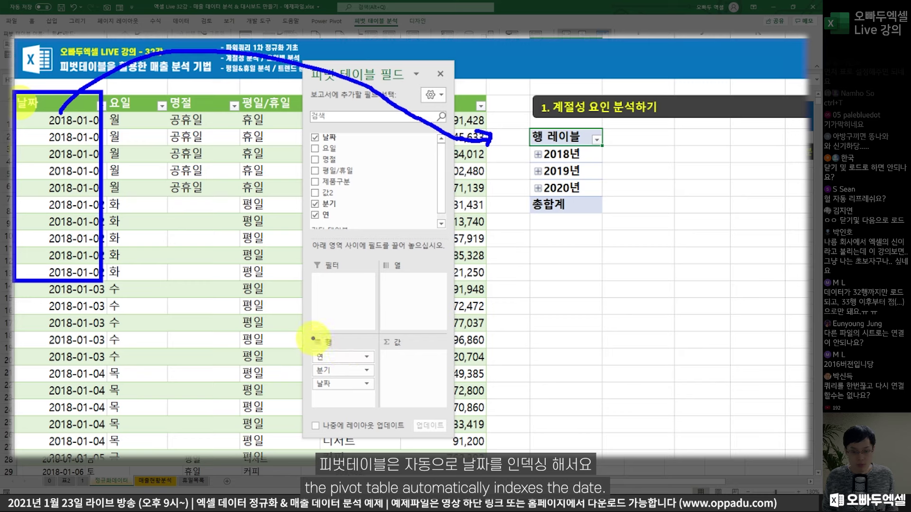
drag(302, 333, 388, 395)
mouse_move(327, 343)
mouse_down()
mouse_move(342, 334)
mouse_move(357, 368)
mouse_up()
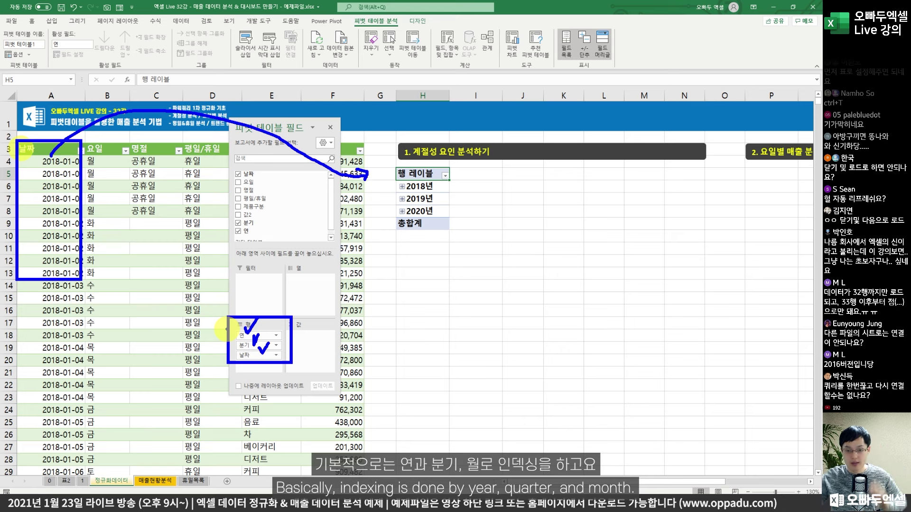
key(Escape)
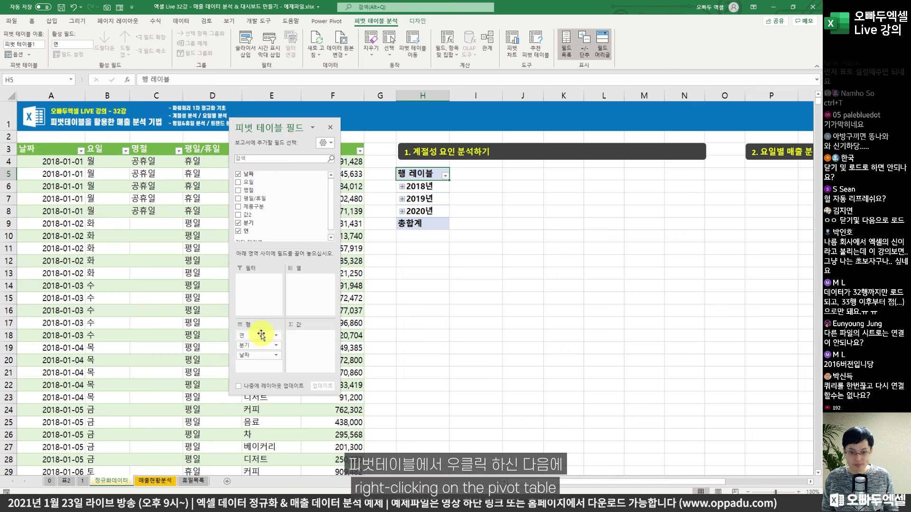
Check the date grouping units of the pivot table's year labels, keeping month, quarter and year selected
right_click(415, 199)
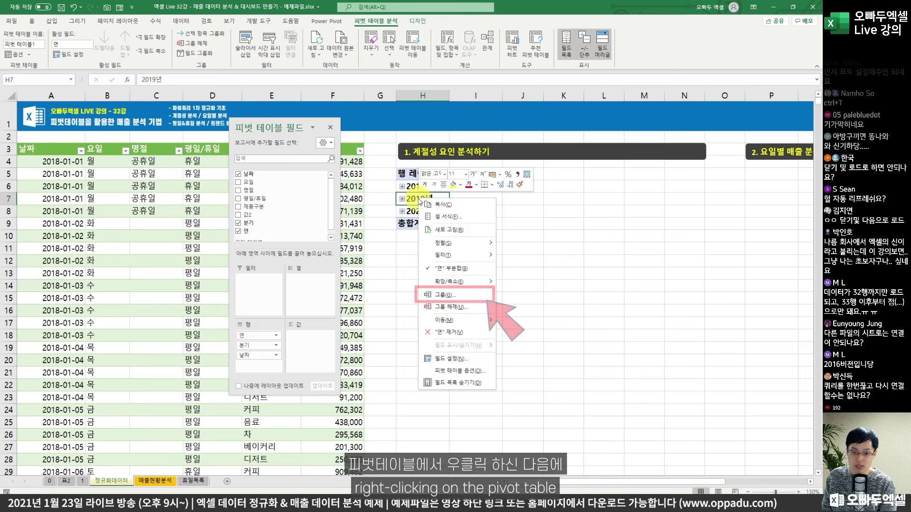
click(436, 295)
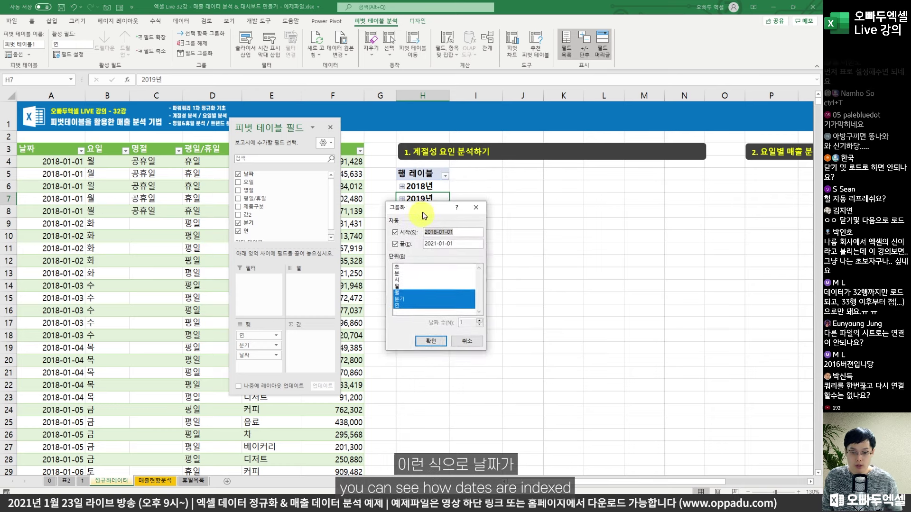
drag(488, 167, 490, 165)
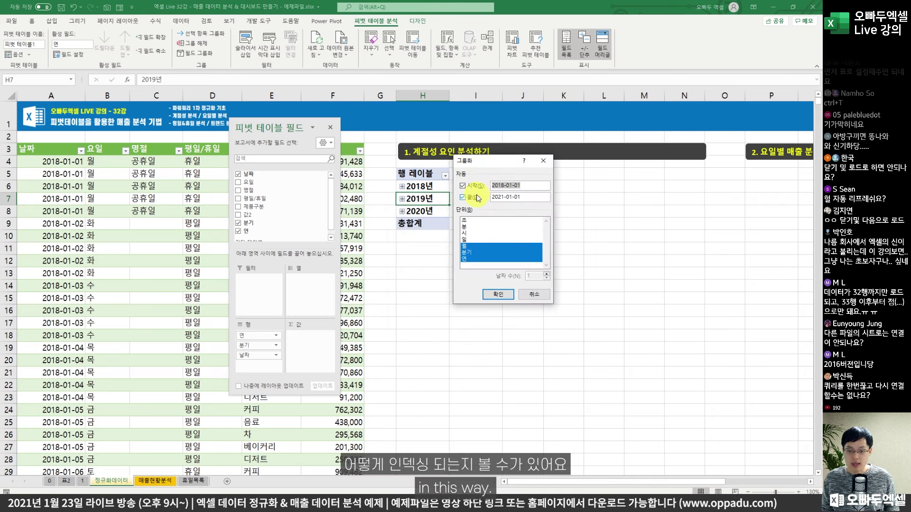
mouse_move(455, 210)
mouse_down()
mouse_move(491, 245)
mouse_move(551, 269)
mouse_up()
drag(499, 253, 524, 235)
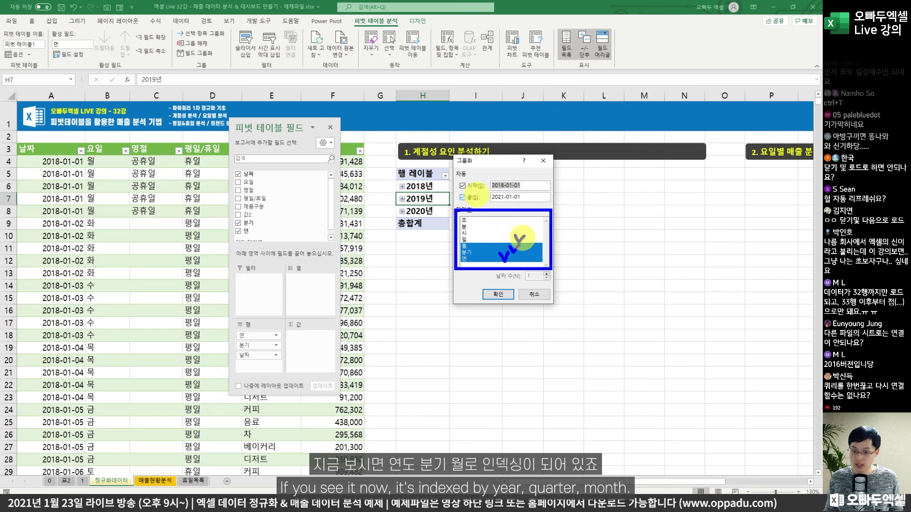
click(497, 294)
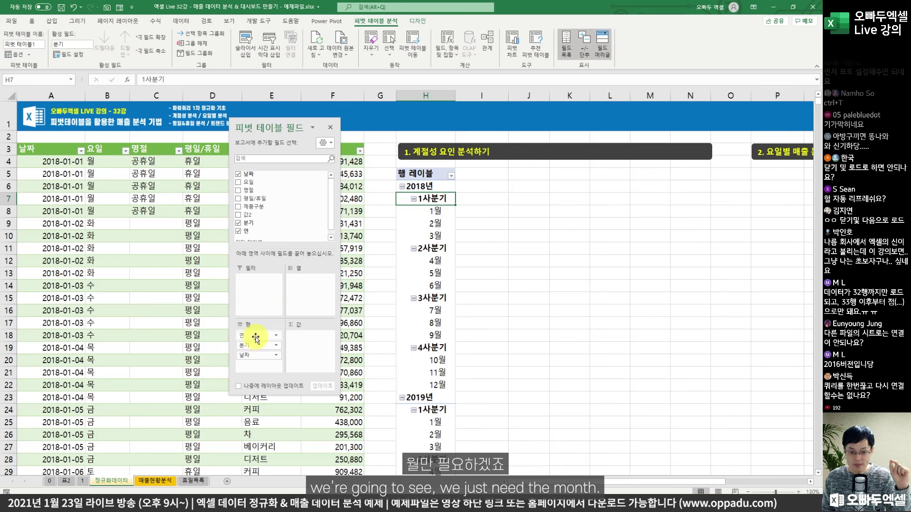
Lay out the pivot table with only 날짜 in the rows, 제품구분 in the columns and 값2 in the values, and hide the field list
drag(255, 337, 196, 299)
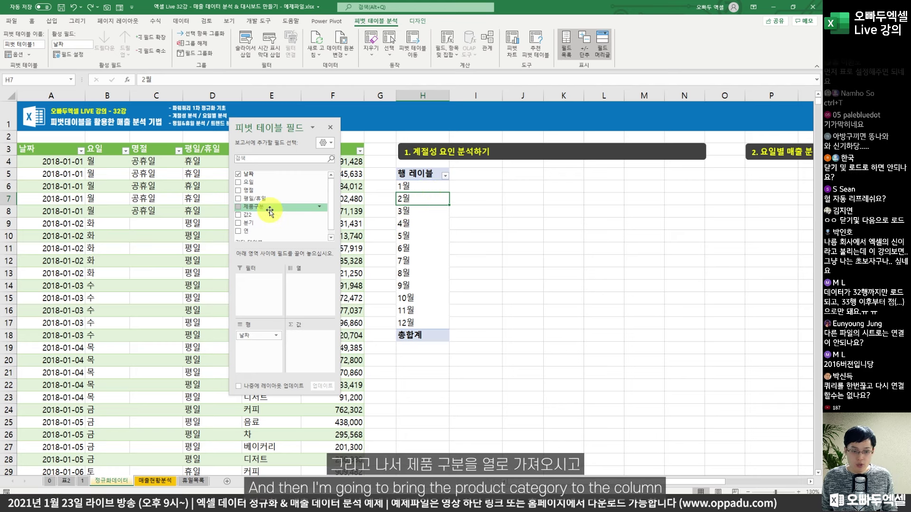
drag(266, 208, 306, 284)
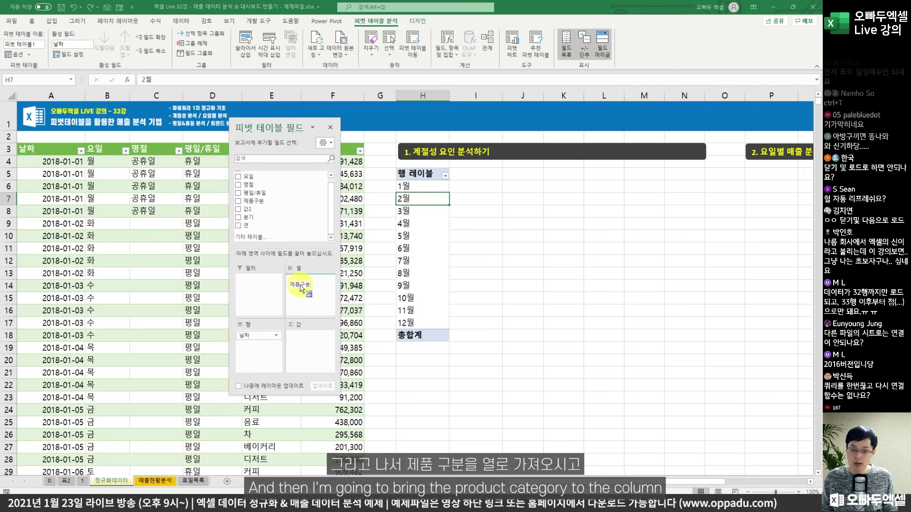
drag(250, 214, 300, 337)
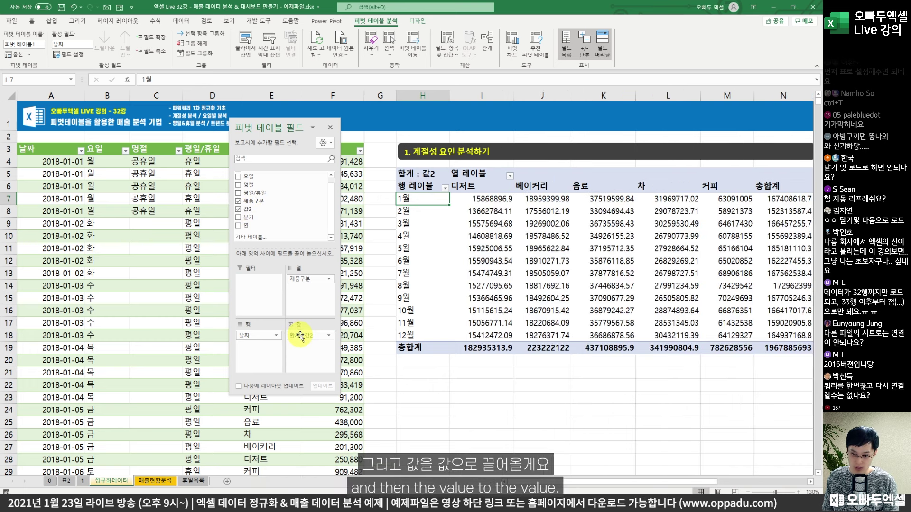
click(334, 129)
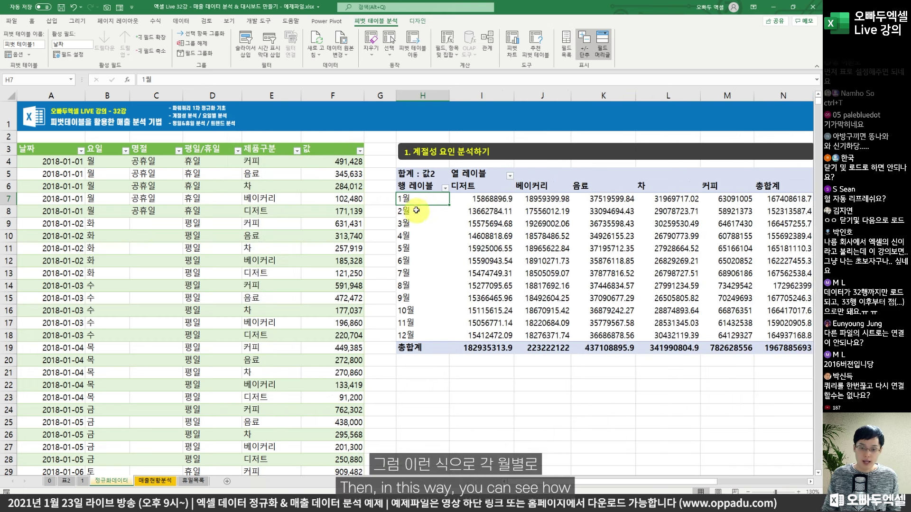
Show the pivot table's field list again and place it clear of the pivot table's data
drag(417, 200, 558, 333)
click(557, 326)
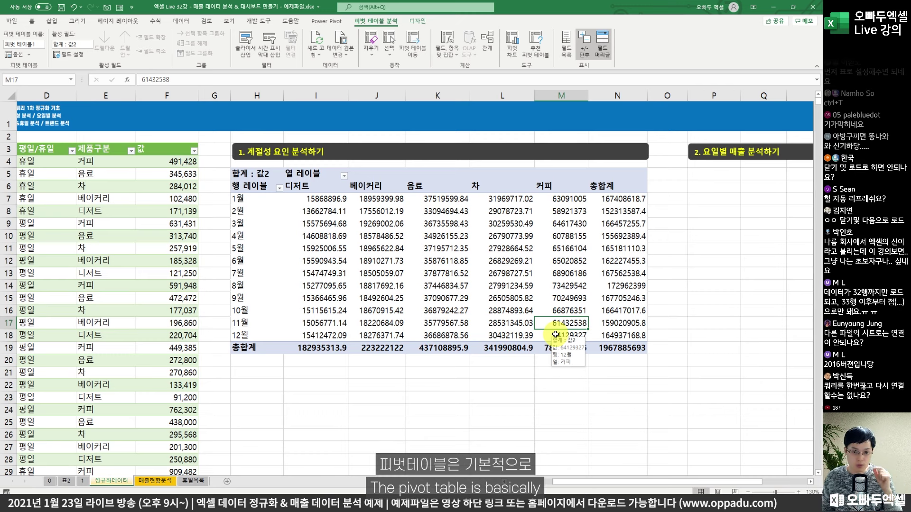
right_click(429, 250)
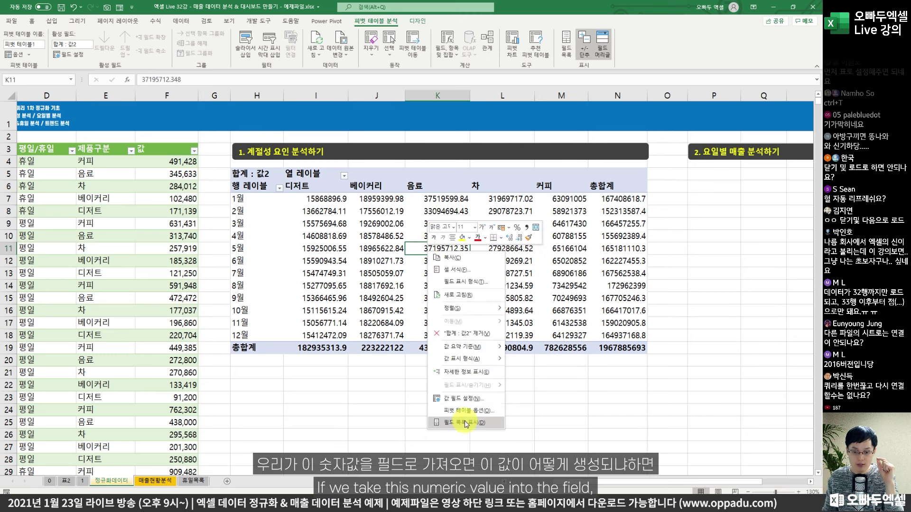
click(465, 424)
drag(261, 128, 218, 117)
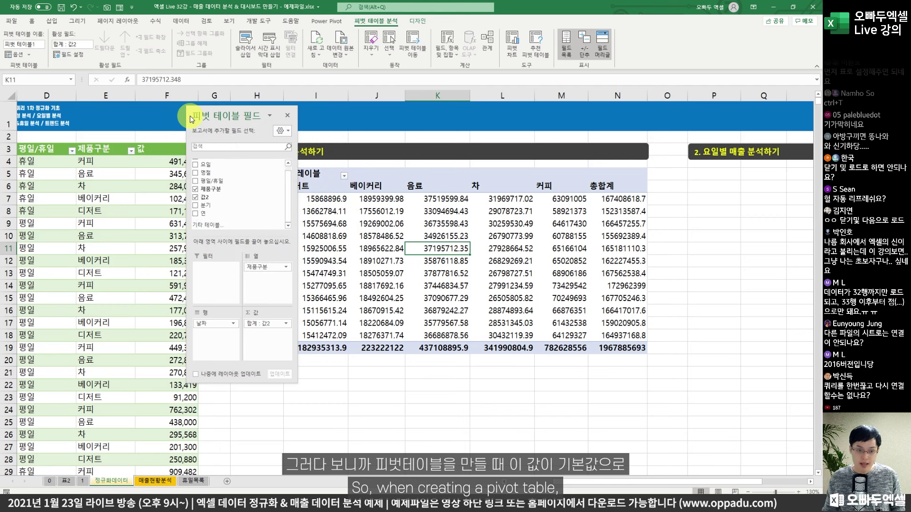
drag(191, 119, 97, 95)
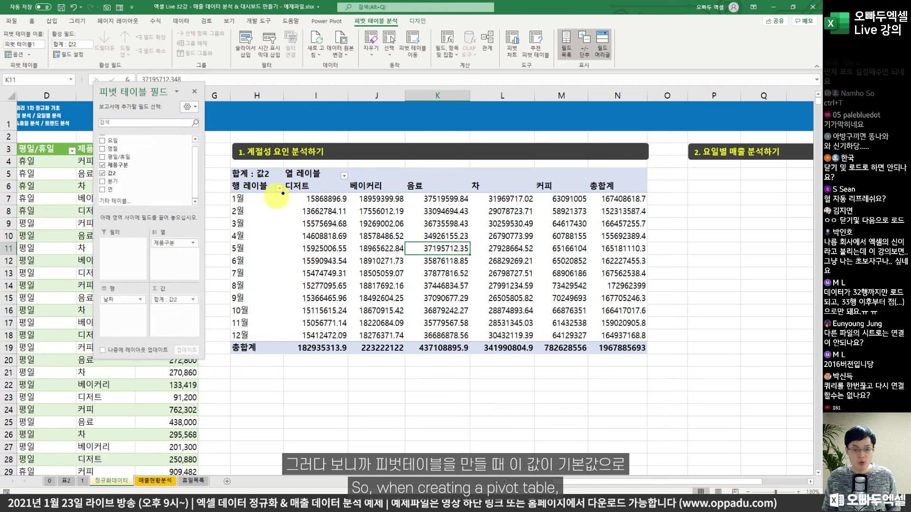
mouse_move(280, 190)
mouse_down()
mouse_move(419, 284)
mouse_move(651, 338)
mouse_up()
drag(230, 192, 276, 339)
drag(286, 182, 302, 183)
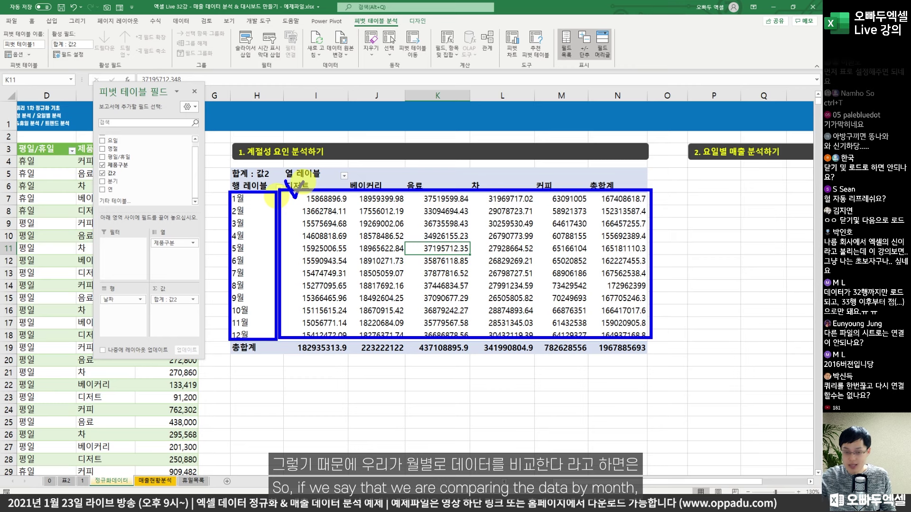
key(Escape)
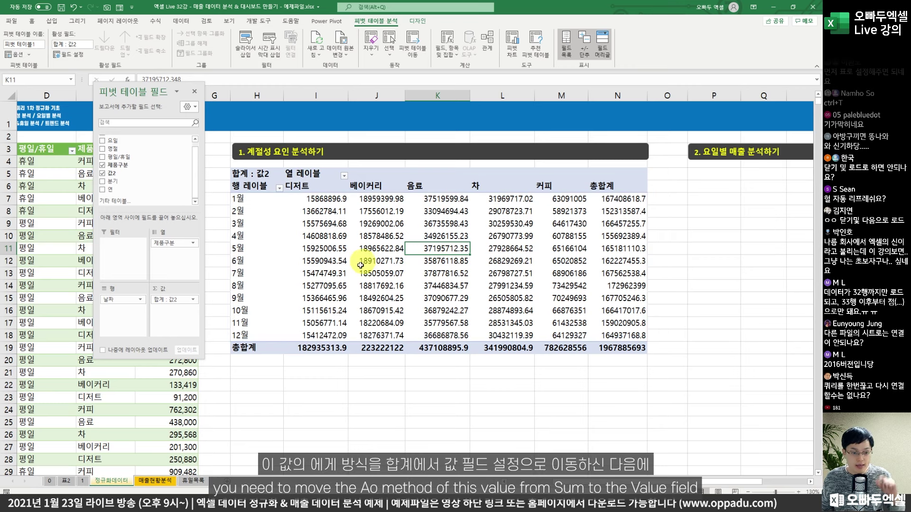
Set the 값2 value field to be summarized by average (평균)
click(171, 300)
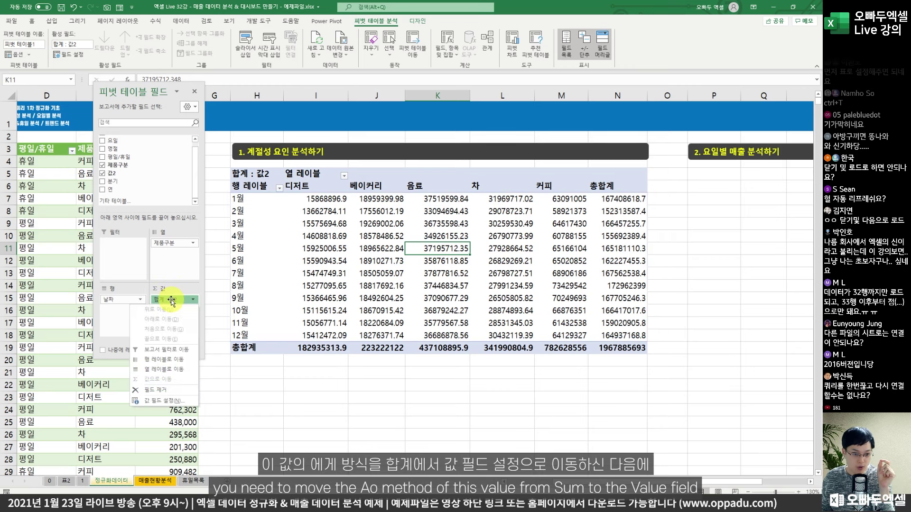
click(162, 402)
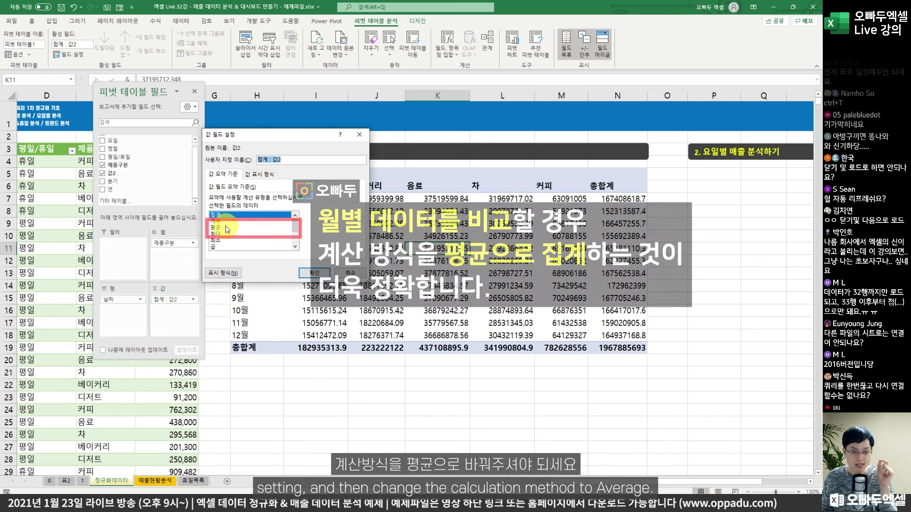
click(227, 229)
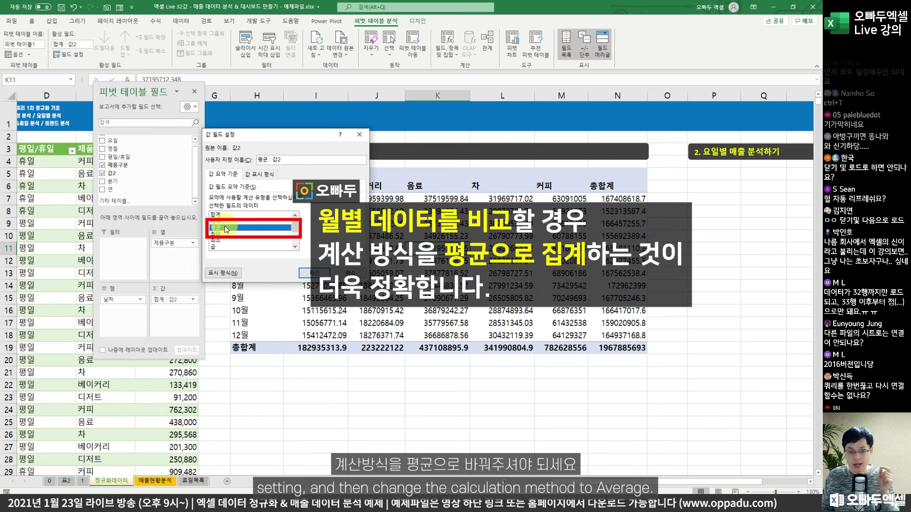
drag(233, 135, 83, 121)
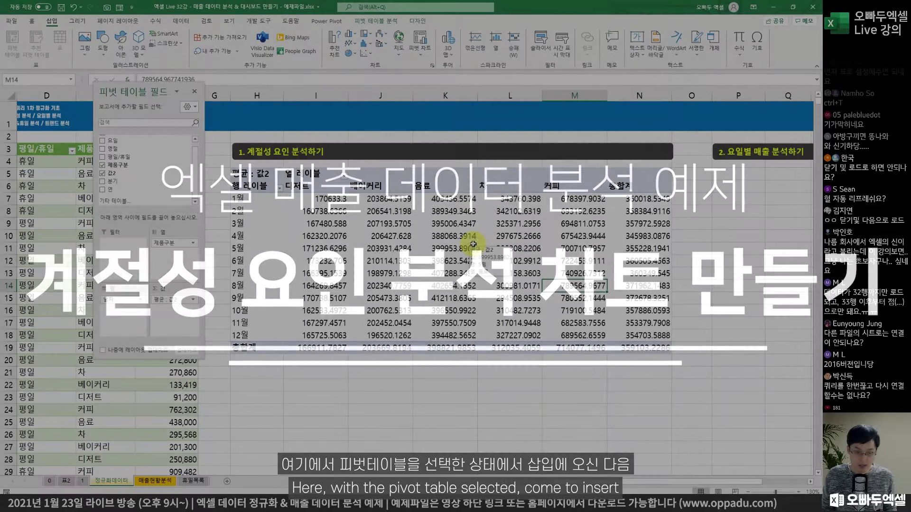
Insert a line (꺾은선형) pivot chart based on the monthly pivot table
click(52, 21)
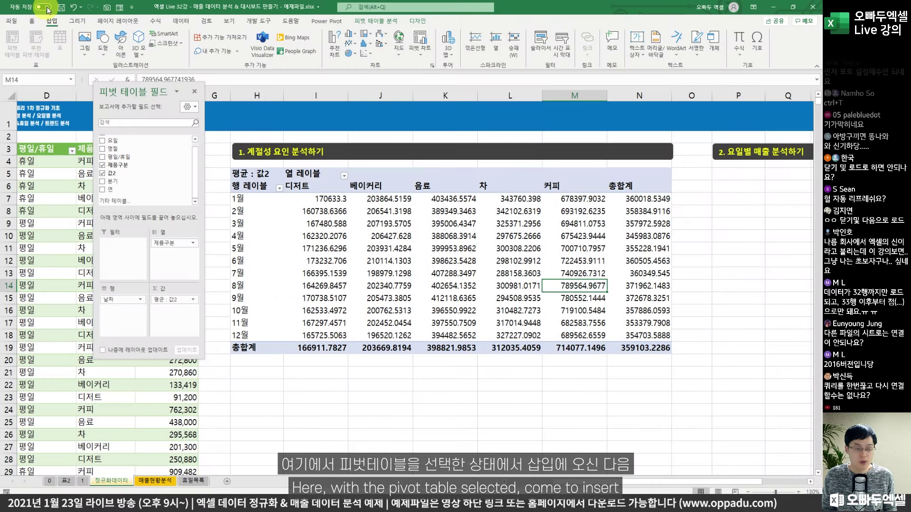
click(340, 50)
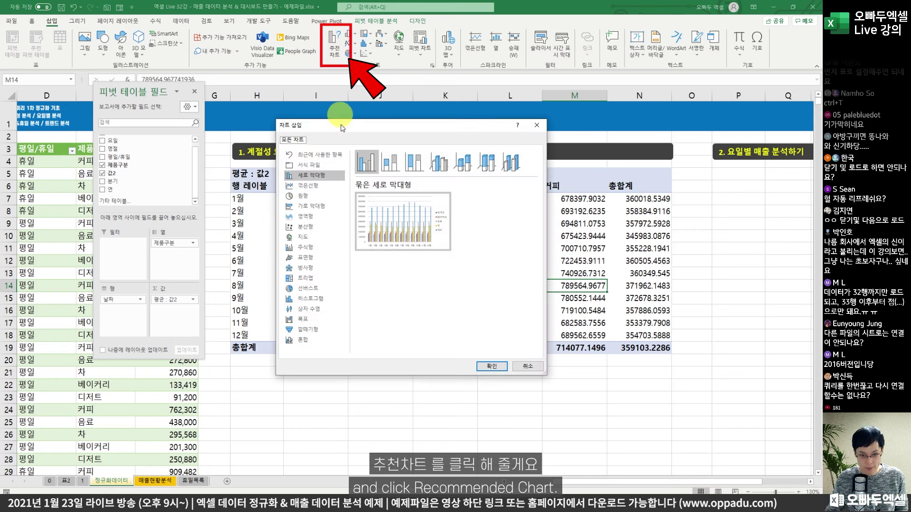
click(325, 189)
click(379, 164)
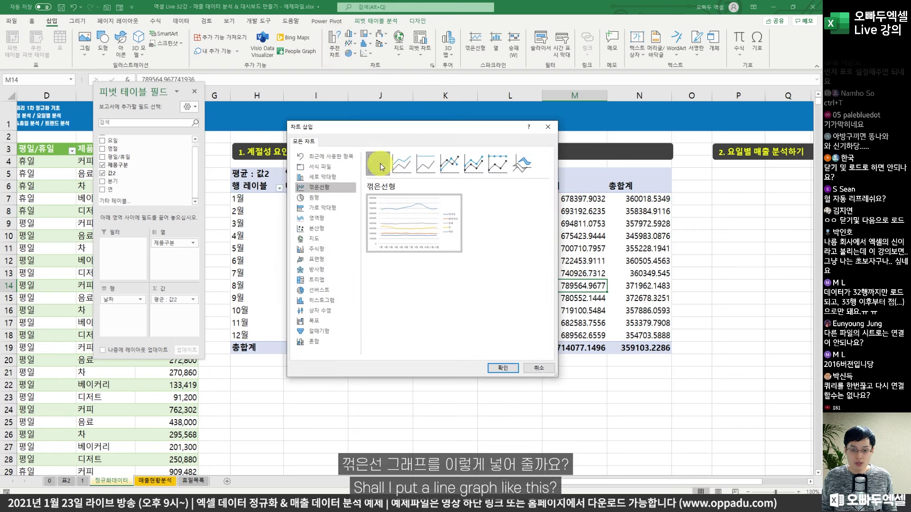
click(502, 368)
Place the pivot chart directly below the pivot table, widen it to the table's full width and make it taller
scroll(326, 144, down, 2)
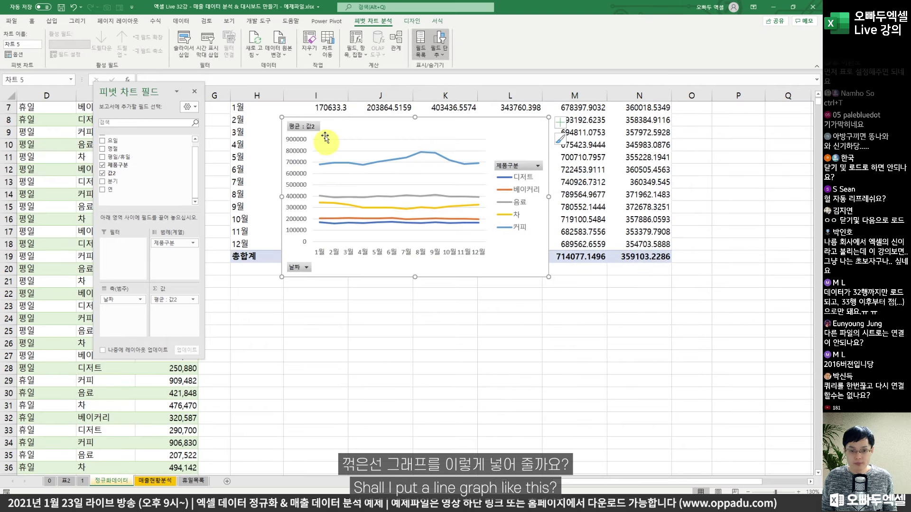
drag(331, 124, 279, 278)
drag(496, 351, 673, 340)
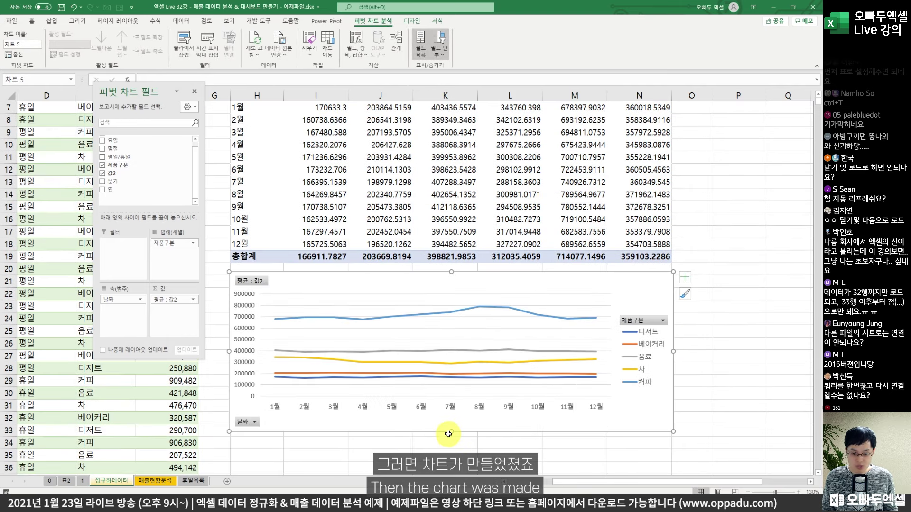
scroll(451, 432, down, 1)
drag(451, 431, 451, 453)
scroll(362, 309, down, 1)
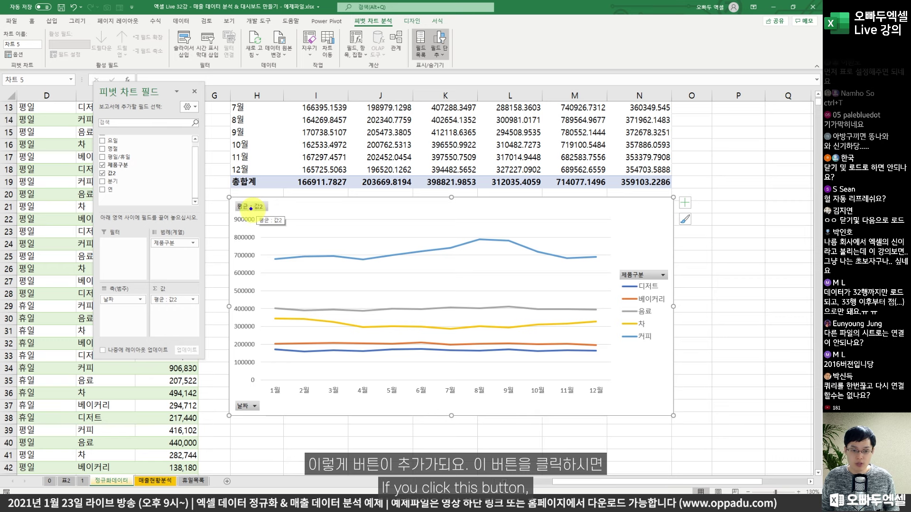
Hide all field buttons on the pivot chart and delete its horizontal gridlines
drag(234, 199, 270, 214)
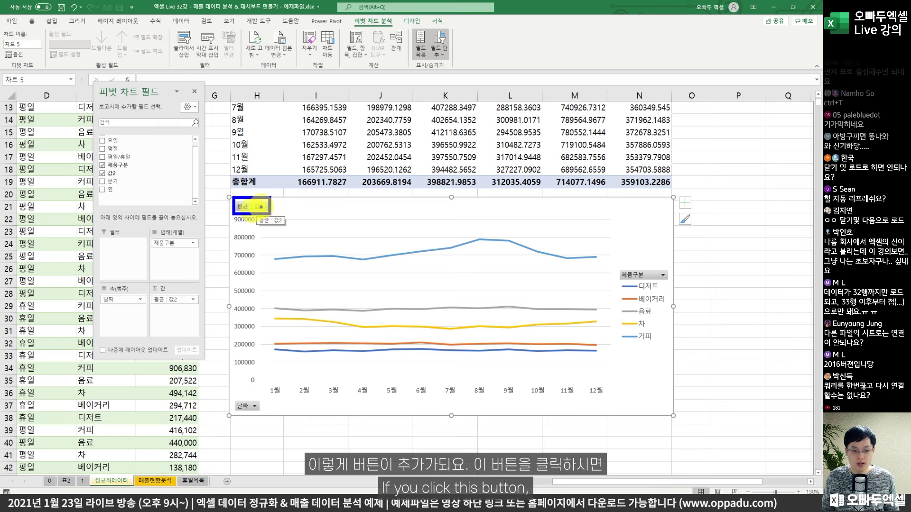
click(662, 275)
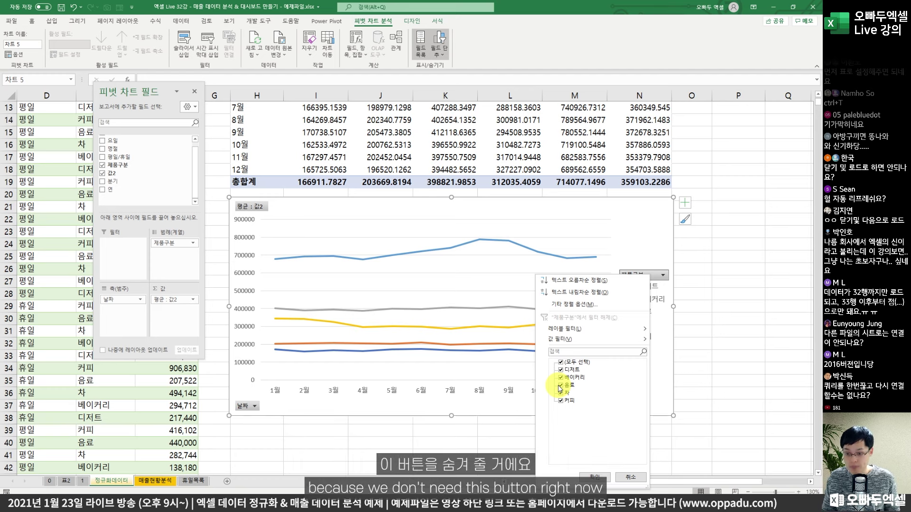
key(Escape)
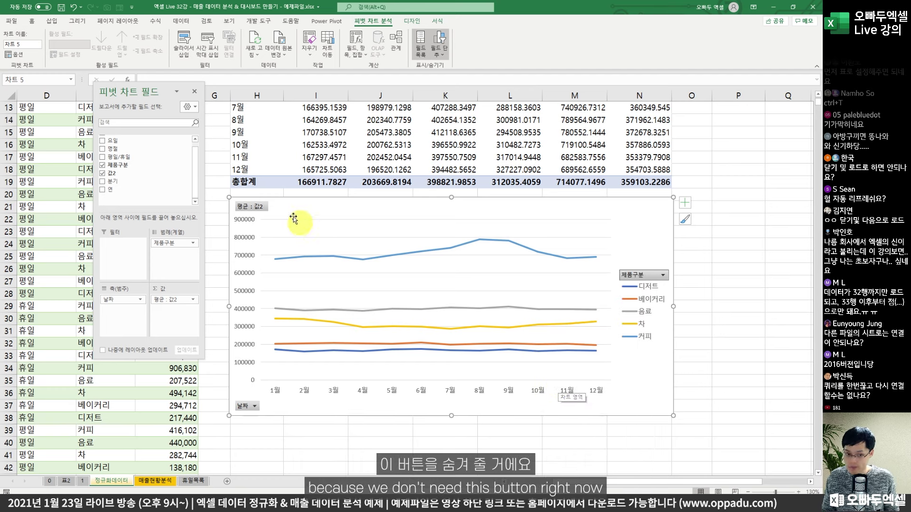
right_click(255, 210)
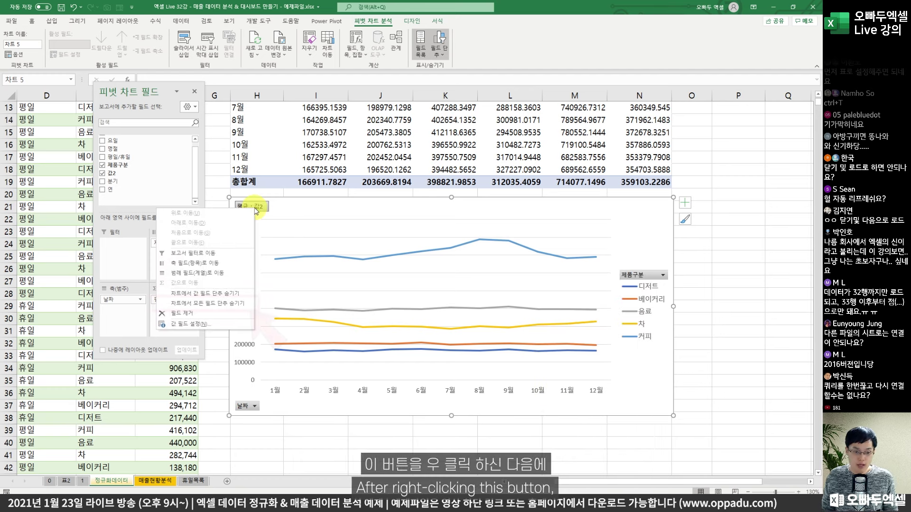
click(207, 307)
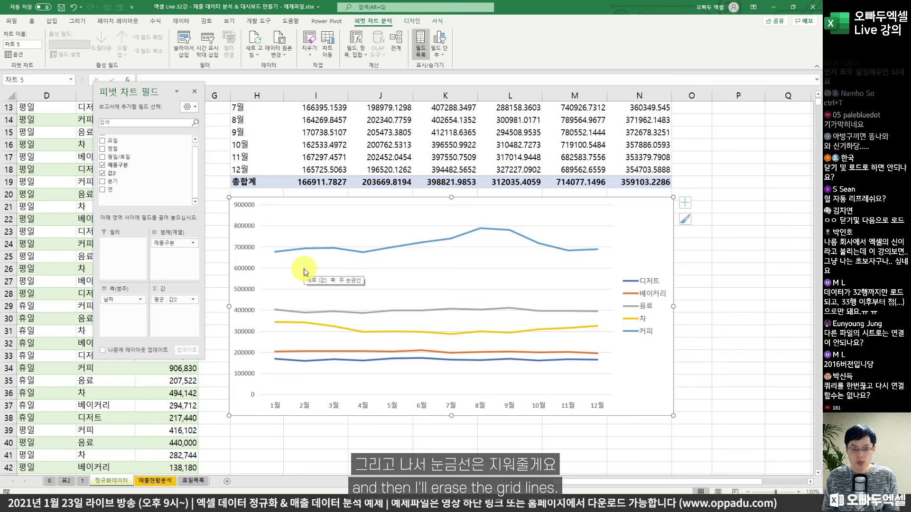
click(304, 271)
key(Delete)
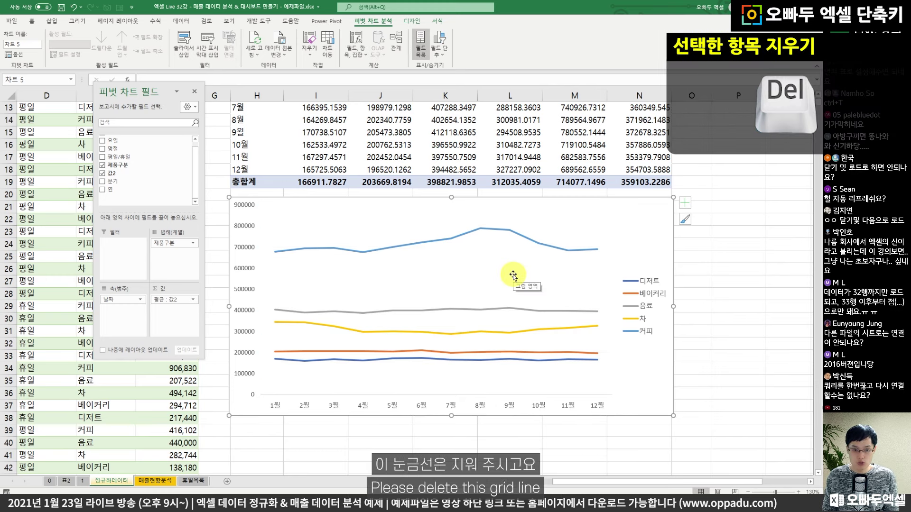
Set the chart legend's position to 위쪽, shift it to the chart's upper right end and reduce its font size
right_click(635, 296)
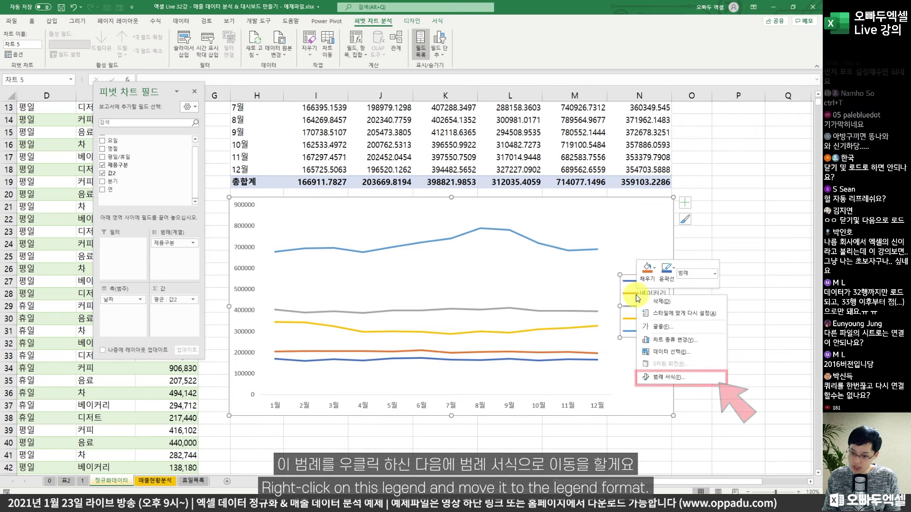
click(645, 378)
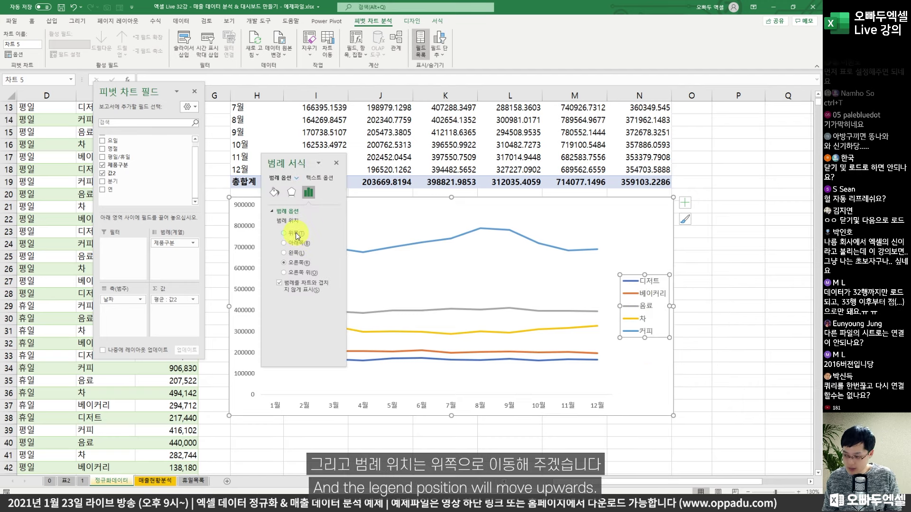
click(295, 232)
drag(290, 163, 122, 171)
drag(386, 218, 502, 213)
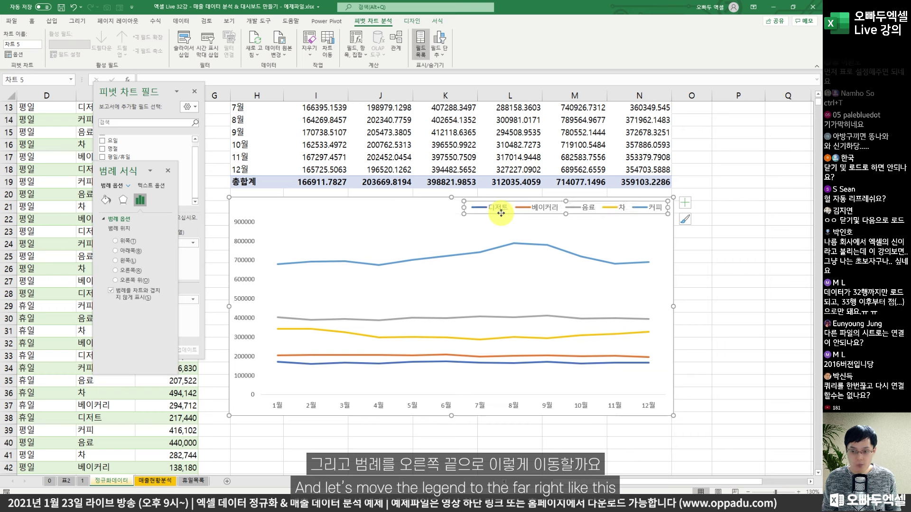
click(32, 21)
click(174, 37)
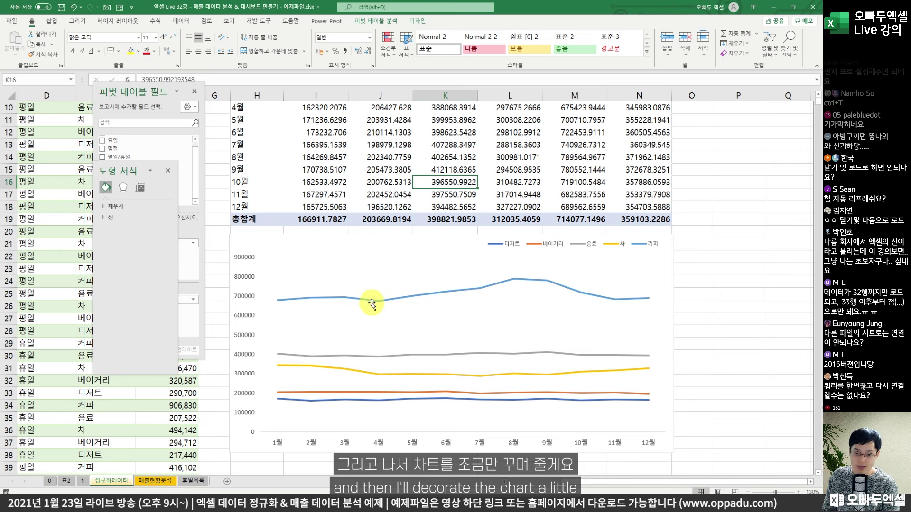
Recolor the 커피 line dark navy and the 음료 line dark red
right_click(375, 304)
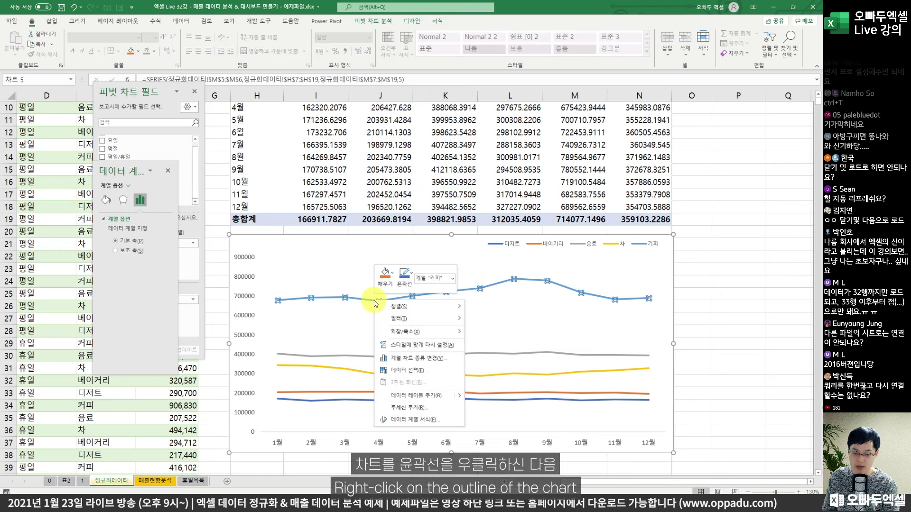
click(404, 284)
click(404, 285)
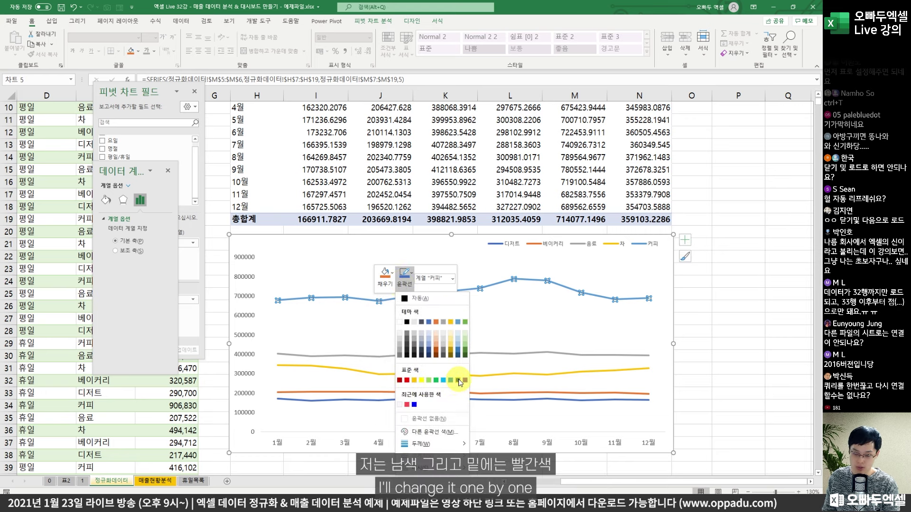
click(458, 380)
right_click(448, 357)
click(480, 330)
click(467, 286)
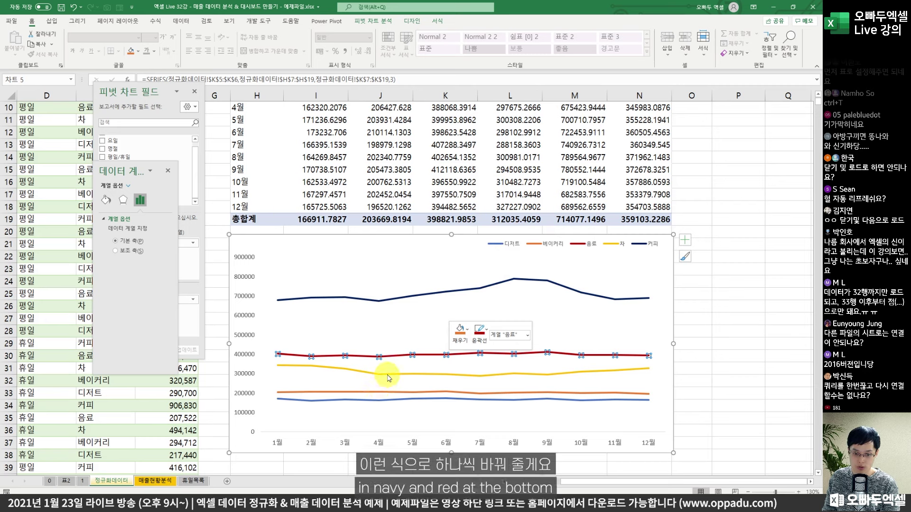
Recolor the 베이커리 line green and the 디저트 line purple, and deselect the chart
right_click(379, 392)
click(388, 411)
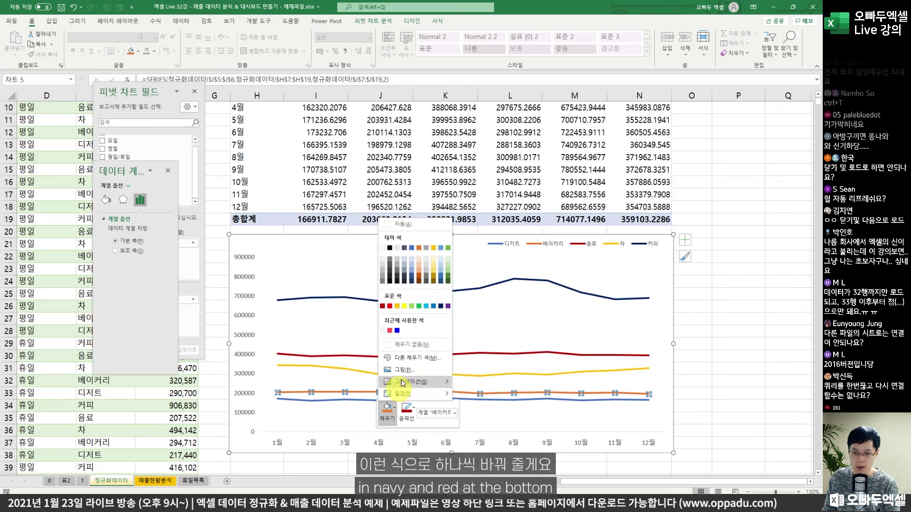
click(421, 296)
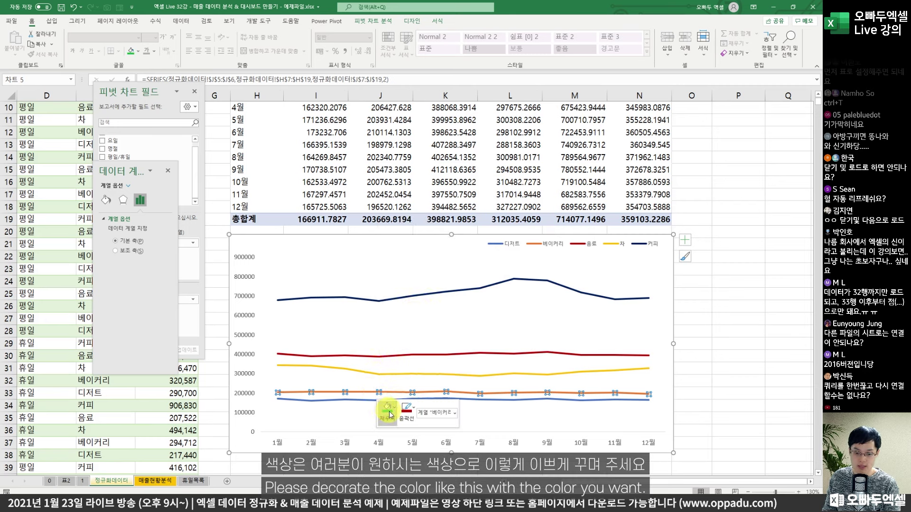
click(406, 408)
click(431, 307)
right_click(371, 401)
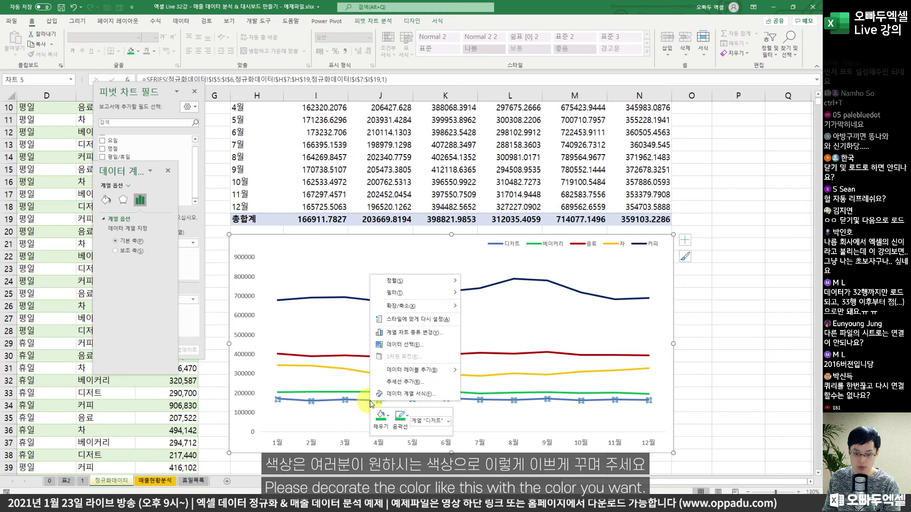
click(400, 417)
click(460, 313)
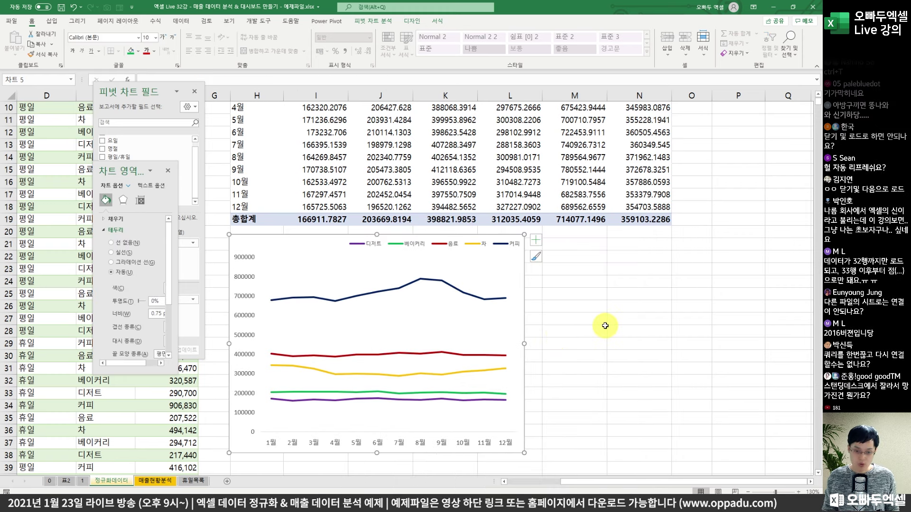
click(583, 332)
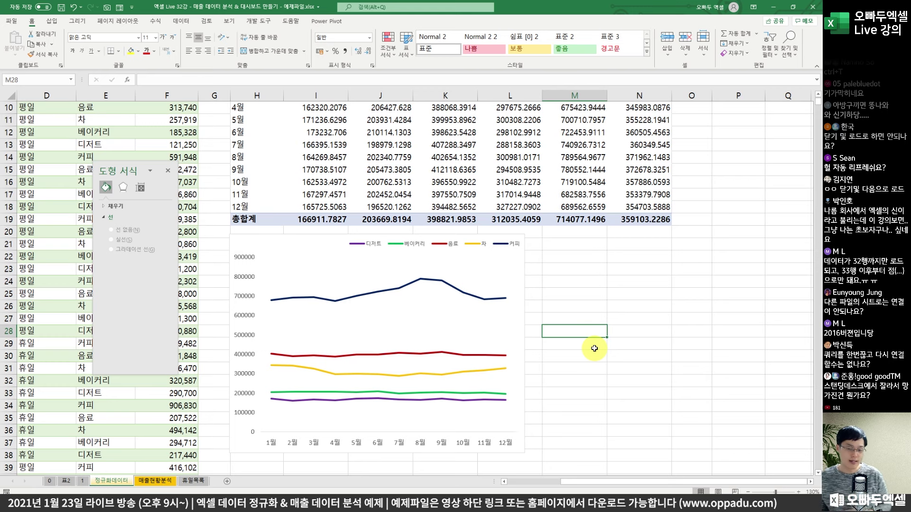
Examine the seasonal movement of the 커피 line in the summer months and of the 차 line in the winter months
mouse_move(398, 278)
mouse_down()
mouse_move(451, 345)
mouse_move(484, 450)
mouse_up()
mouse_move(375, 287)
mouse_down()
mouse_move(454, 284)
mouse_move(473, 293)
mouse_up()
mouse_move(437, 304)
mouse_down()
mouse_move(429, 308)
mouse_move(364, 270)
mouse_move(471, 274)
mouse_move(441, 322)
mouse_up()
drag(417, 240, 432, 228)
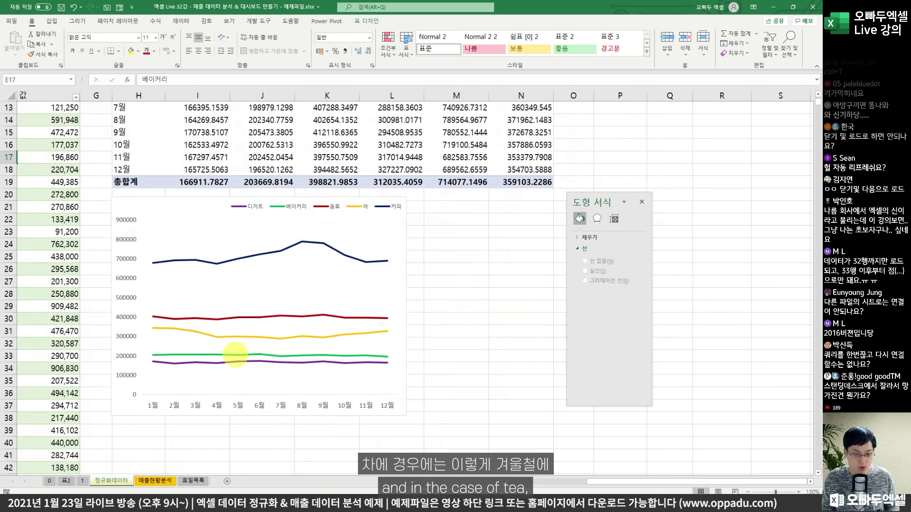
drag(147, 316, 215, 347)
mouse_move(335, 323)
mouse_down()
mouse_move(396, 350)
mouse_move(379, 328)
mouse_up()
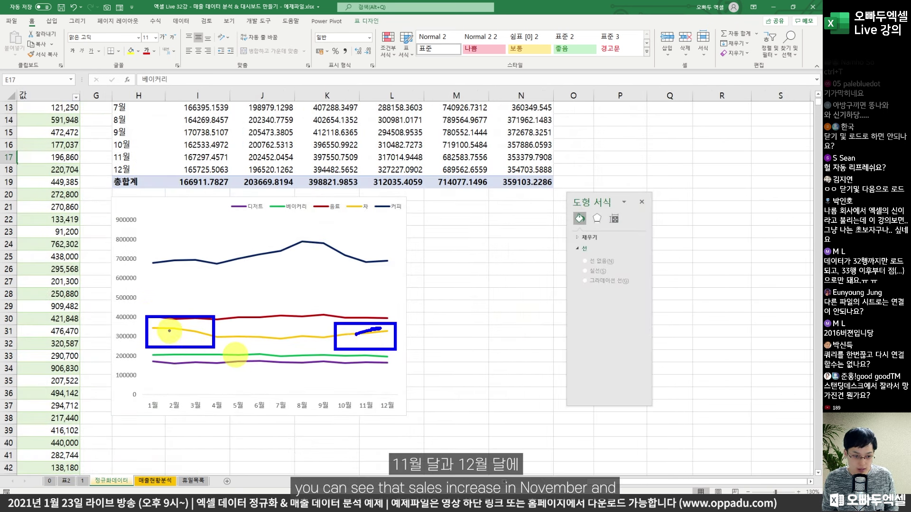
drag(154, 327, 200, 333)
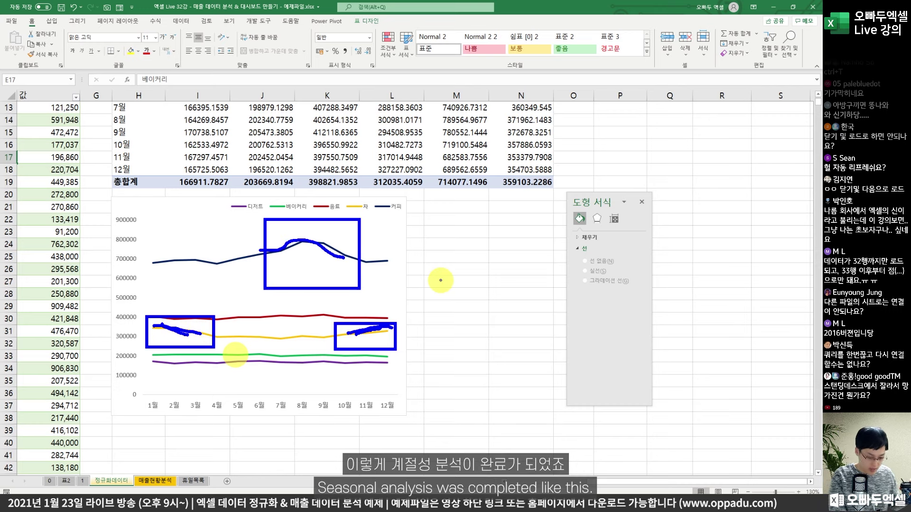
key(Escape)
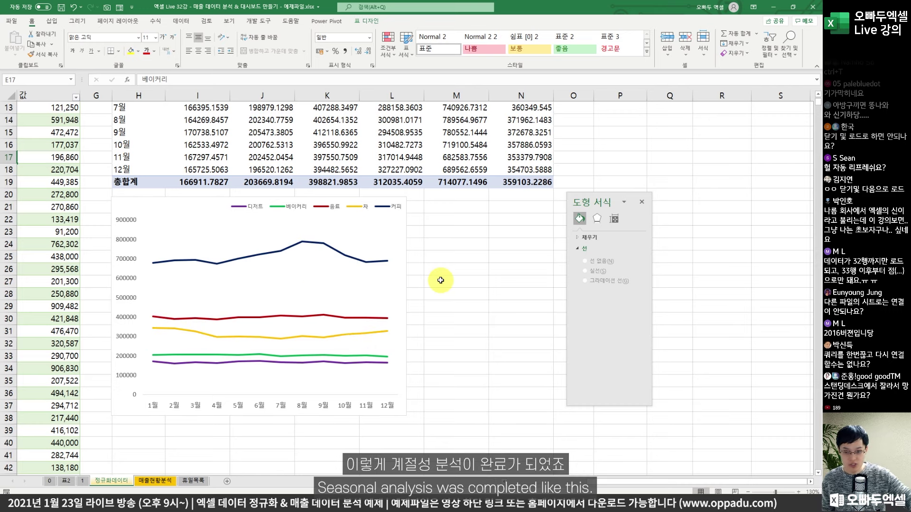
Close the format pane, move the line chart to the 매출현황분석 sheet and fit it inside the 제품 구분별 area
click(641, 202)
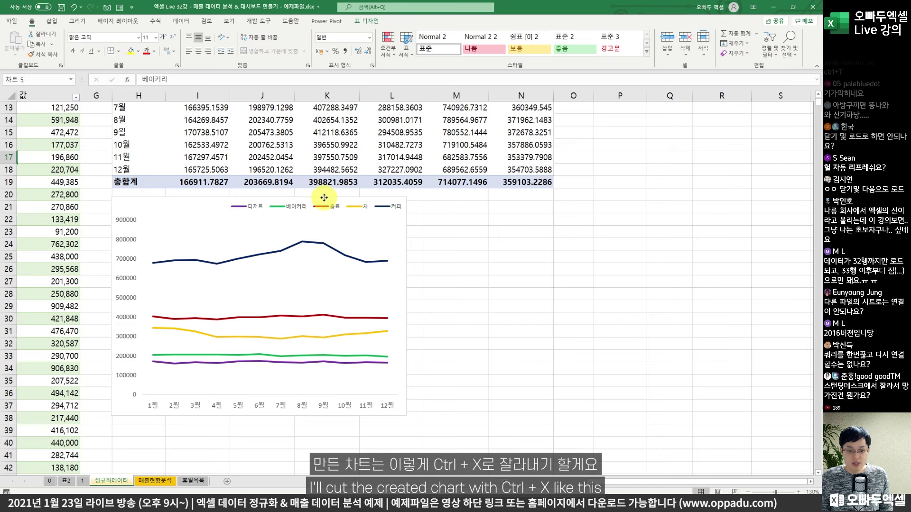
click(324, 197)
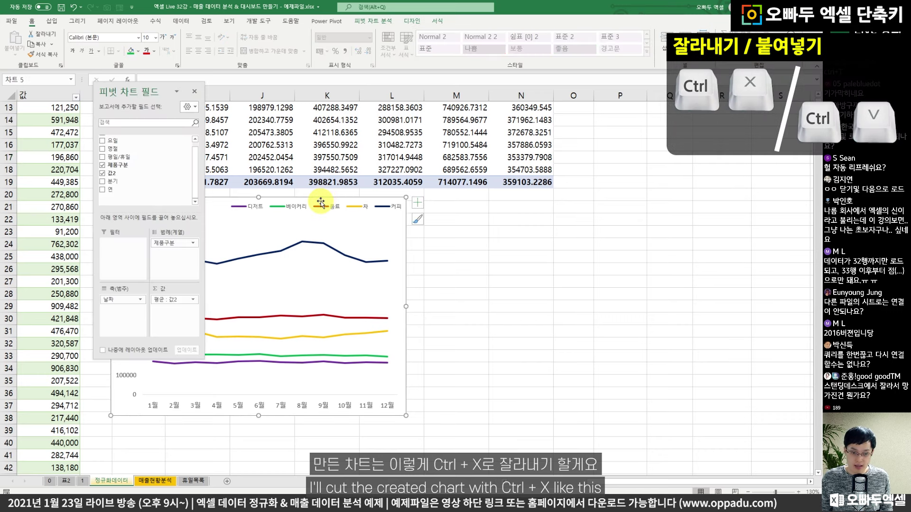
key(ctrl+x)
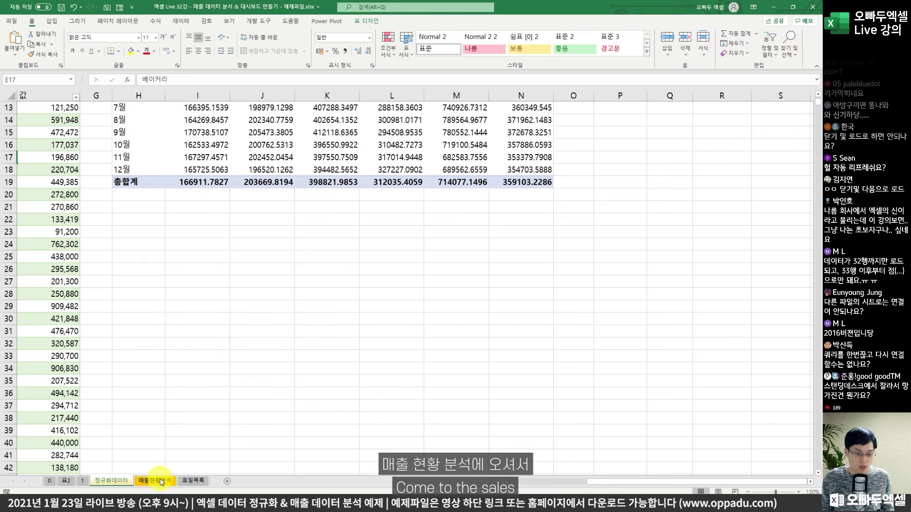
click(162, 482)
click(333, 110)
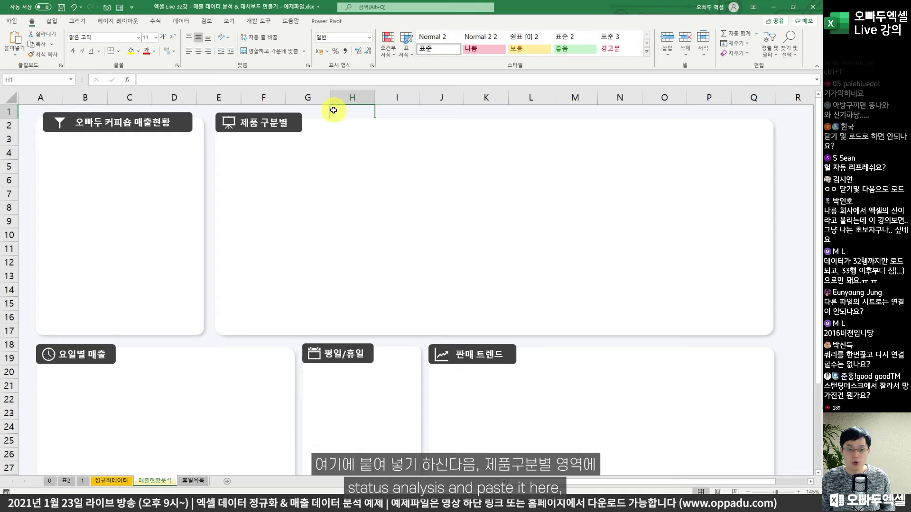
key(ctrl+v)
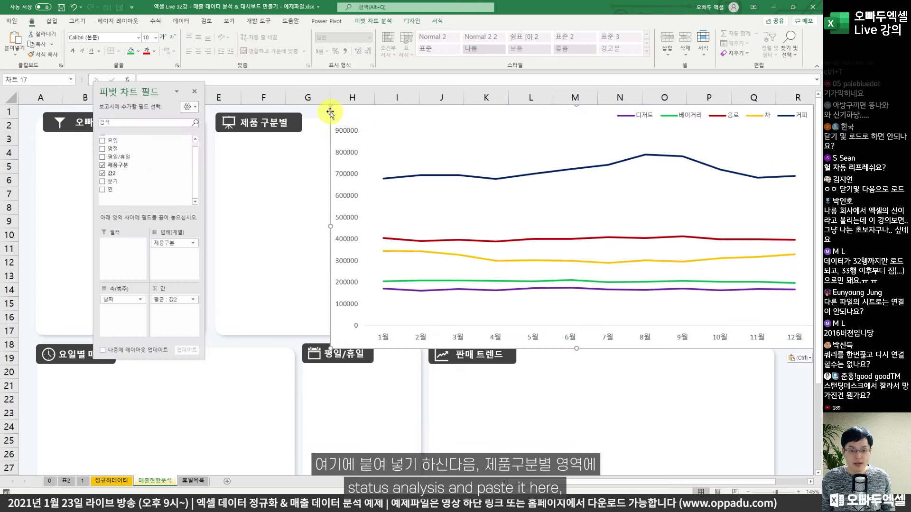
drag(330, 113, 222, 145)
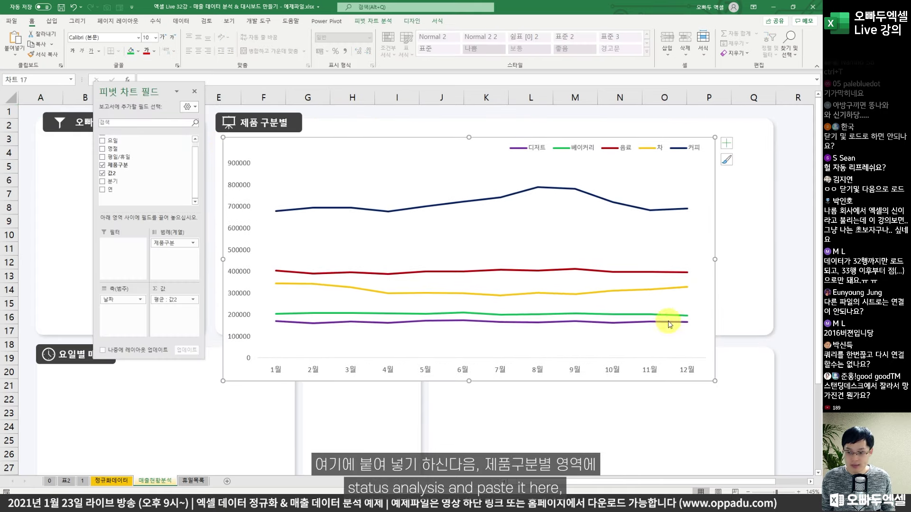
drag(715, 380, 762, 325)
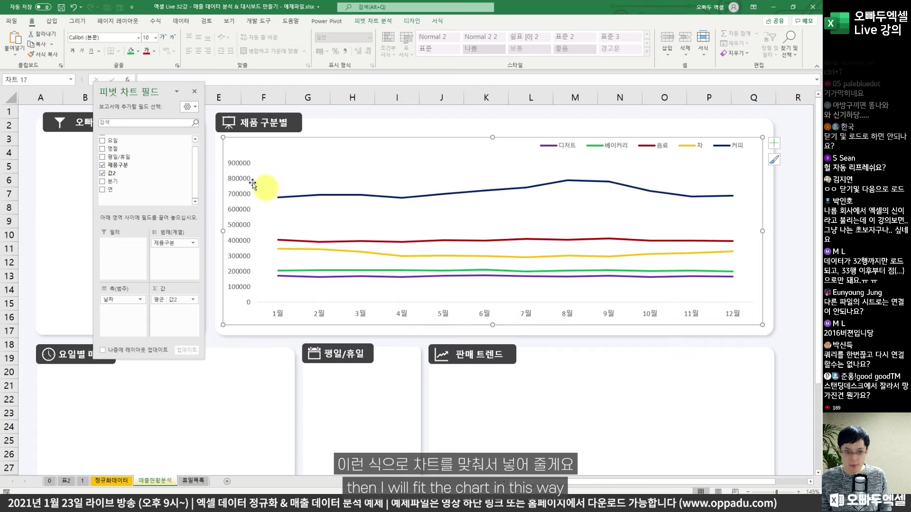
Enlarge the line chart on all sides to fill the 제품 구분별 card, about 8.34 cm high and 23.28 cm wide
drag(223, 231, 220, 231)
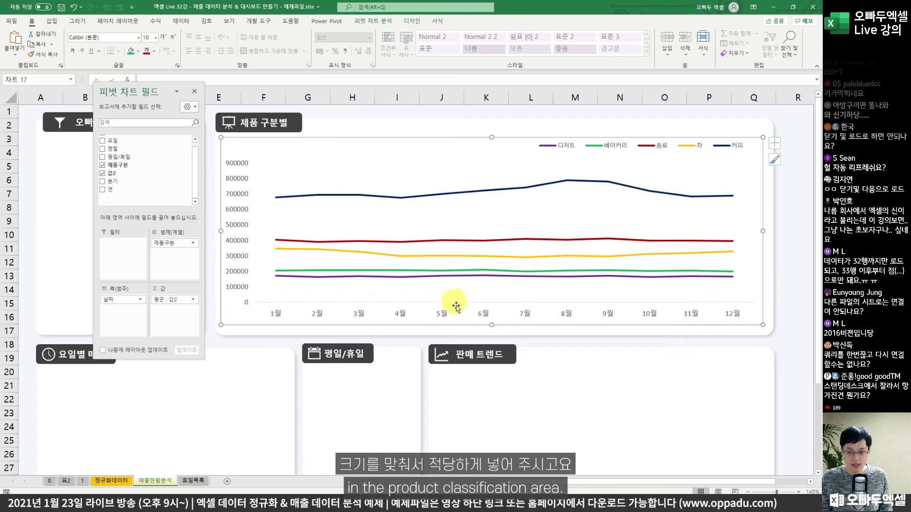
drag(492, 325, 491, 330)
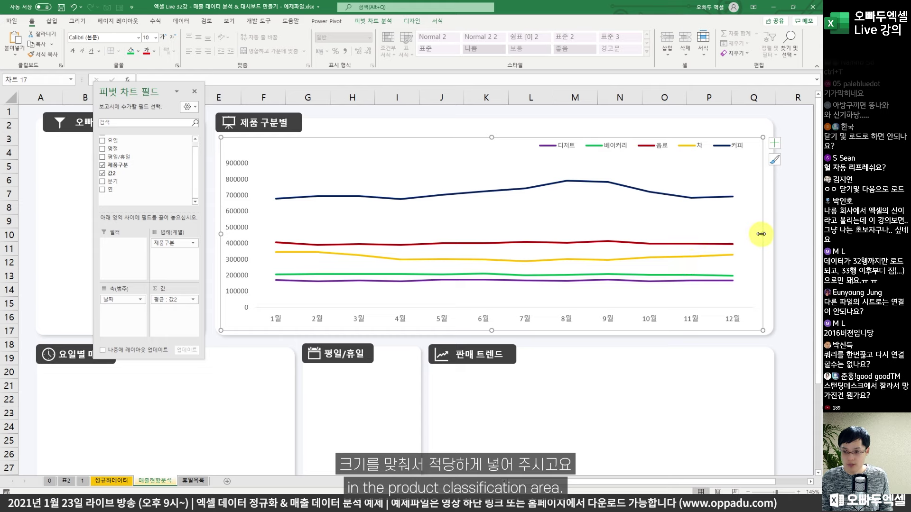
drag(761, 233, 766, 234)
drag(491, 136, 493, 135)
Remove the line chart's outline, extend its upper edge to a height of about 8.47 cm, and deselect it
click(436, 23)
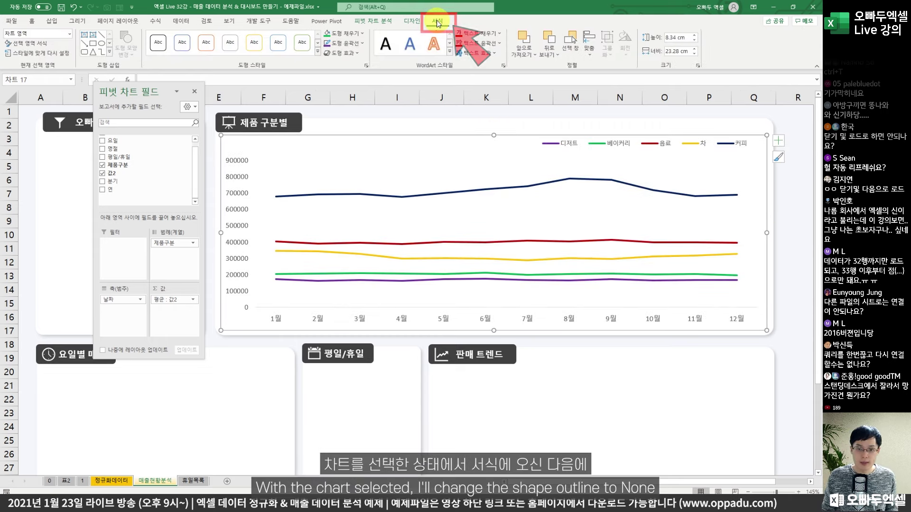
click(346, 43)
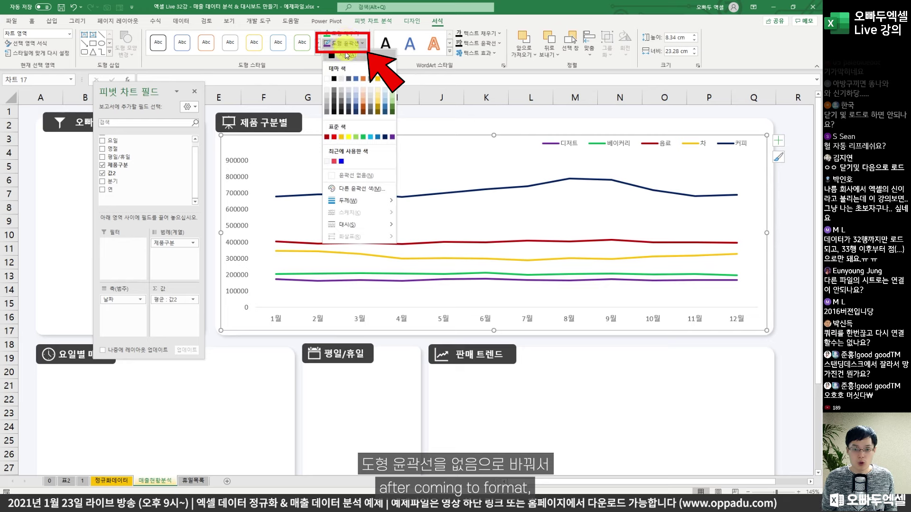
click(361, 176)
click(400, 113)
click(437, 140)
drag(494, 133, 493, 132)
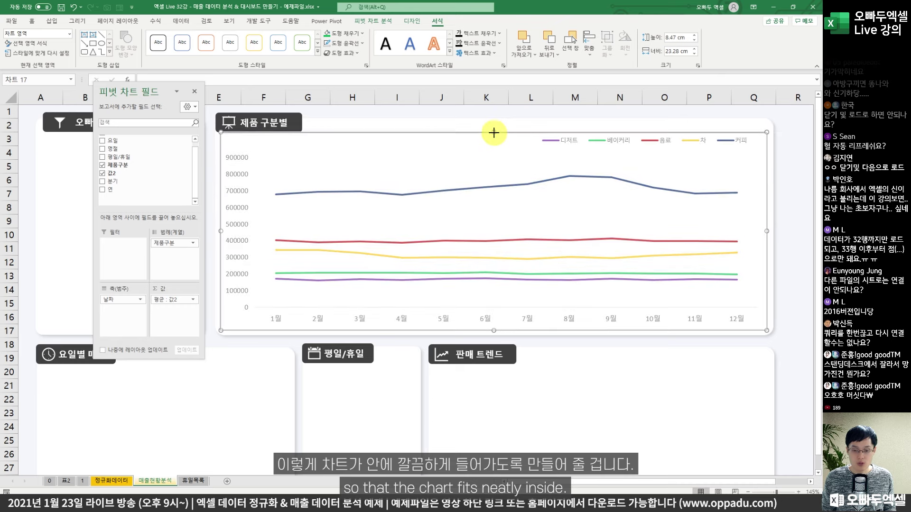
click(486, 112)
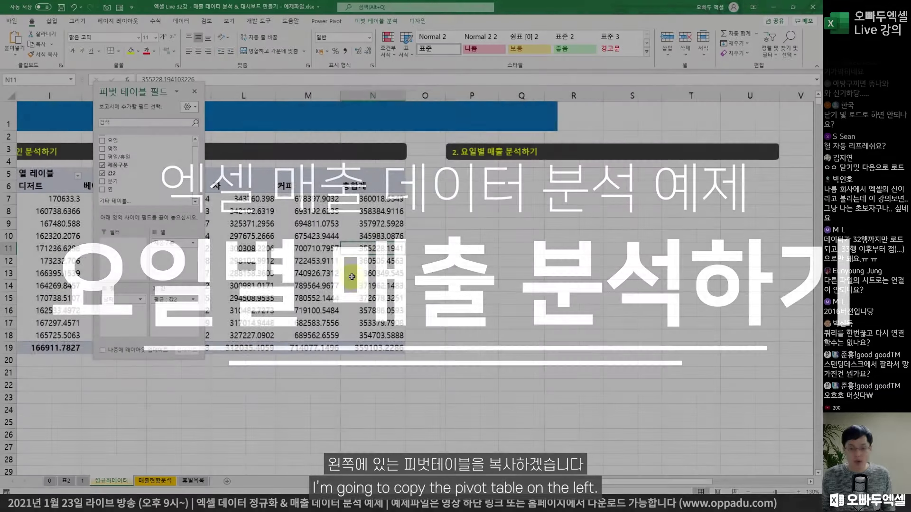
Copy the whole monthly pivot table on the 정규화데이터 sheet and paste it at P5 under 2. 요일별 매출 분석하기
scroll(351, 275, left, 1)
click(352, 224)
key(ctrl+a)
click(356, 233)
key(ctrl+a)
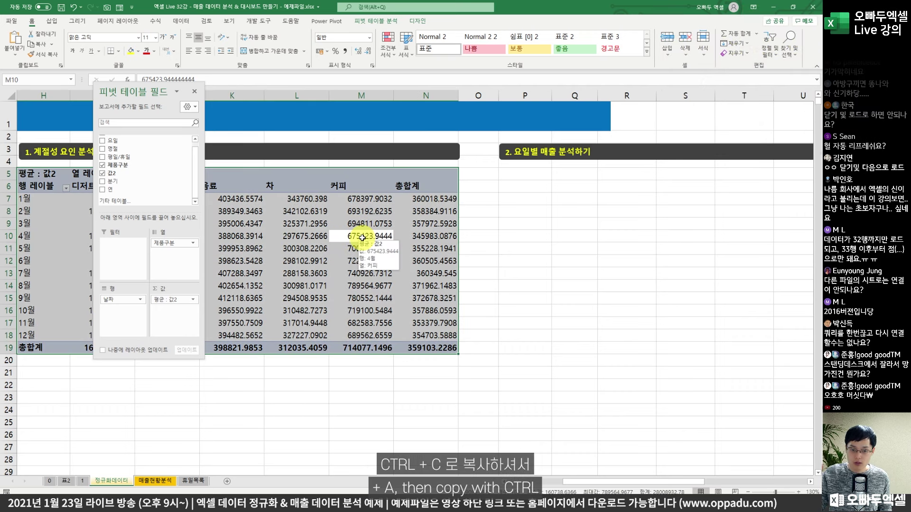
key(ctrl+c)
click(527, 175)
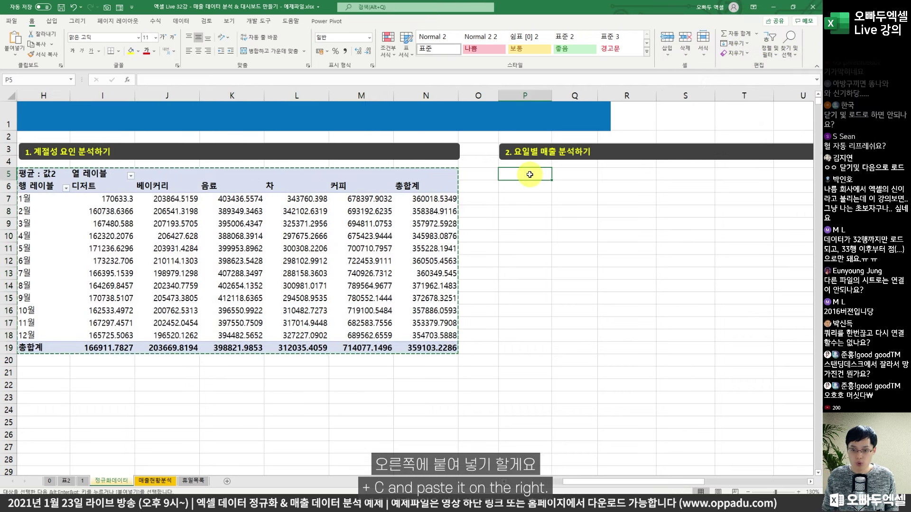
key(ctrl+v)
In the pasted pivot table, remove the 제품구분 and 날짜 fields, add 요일 as rows, and select the 월 label
scroll(486, 305, right, 1)
click(373, 236)
drag(117, 88, 88, 79)
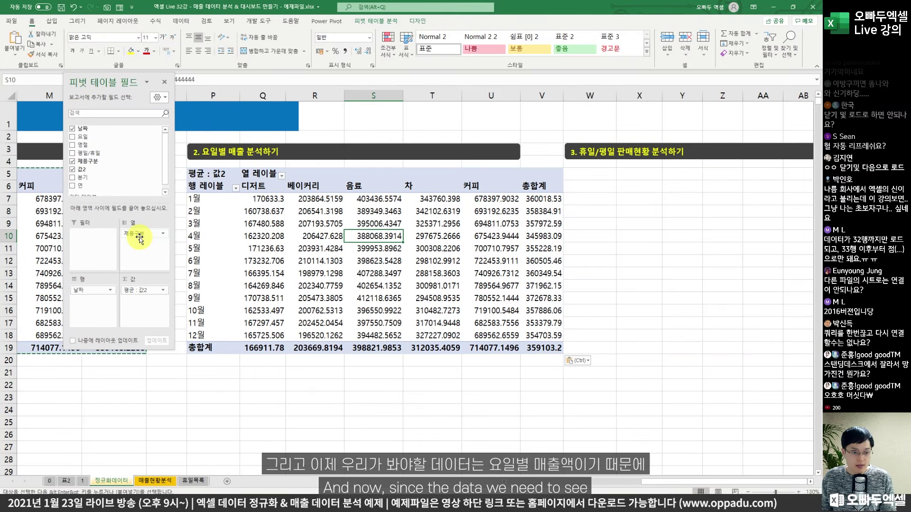
drag(139, 233, 230, 260)
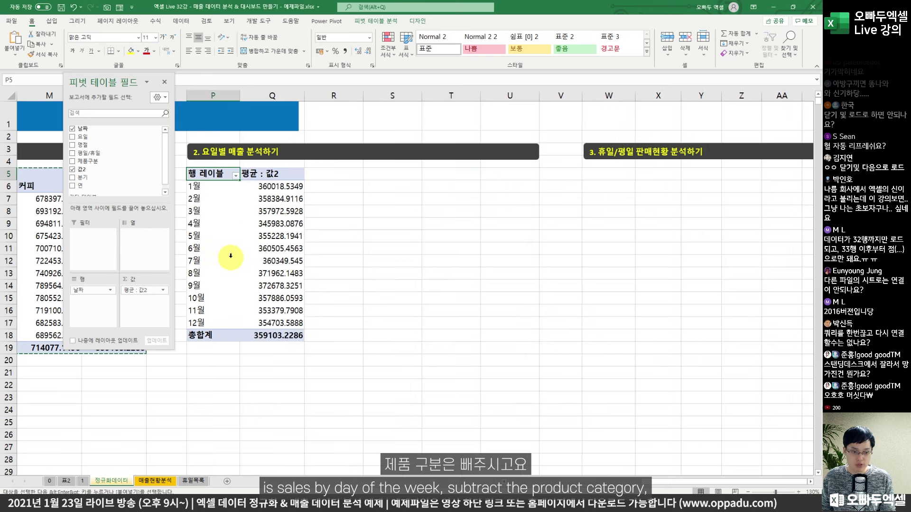
drag(92, 289, 243, 244)
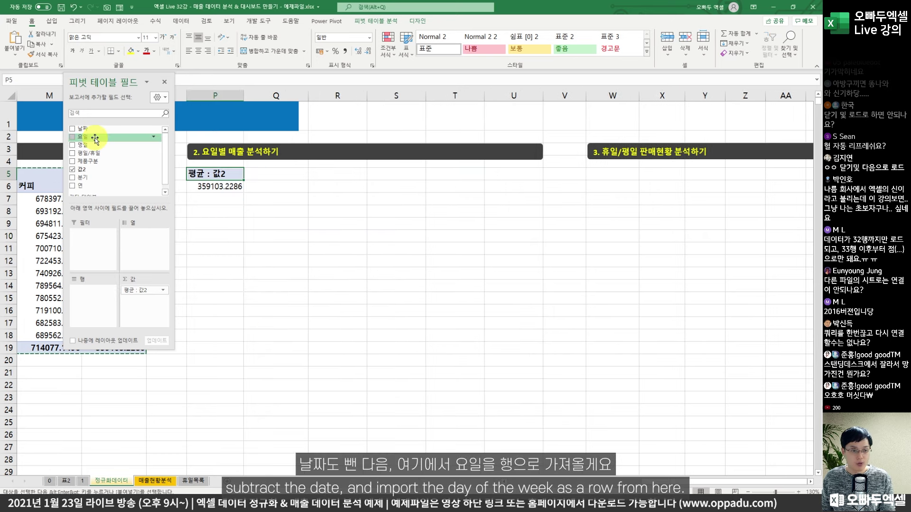
drag(95, 139, 103, 294)
drag(103, 80, 396, 109)
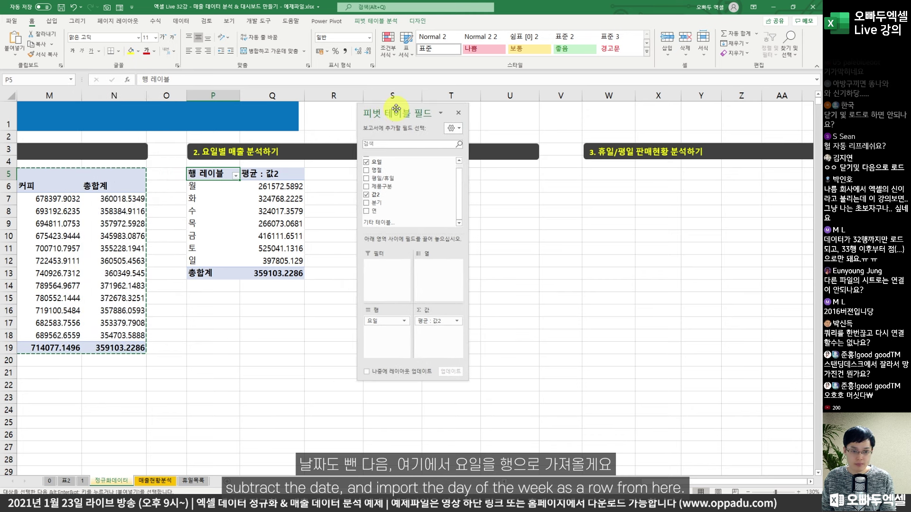
click(205, 187)
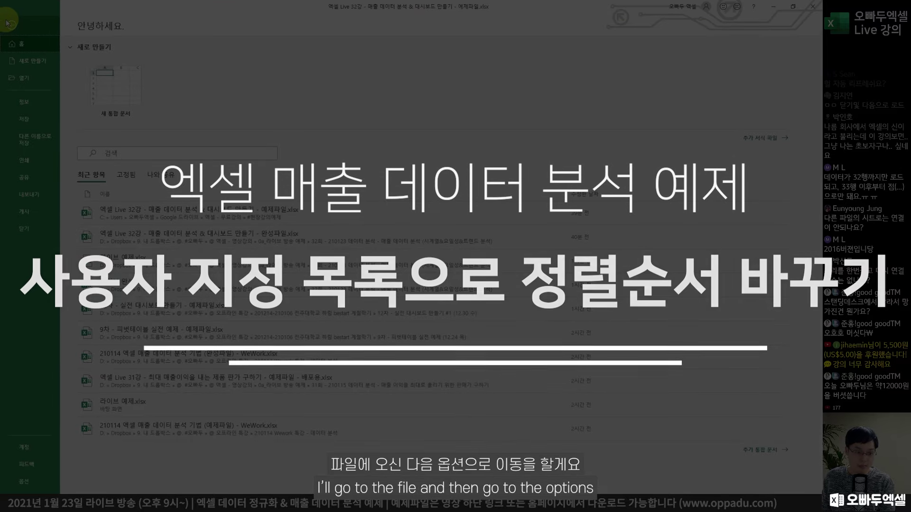
Open the custom list editor from the advanced Excel options and move its dialog beside the weekday pivot table
click(30, 486)
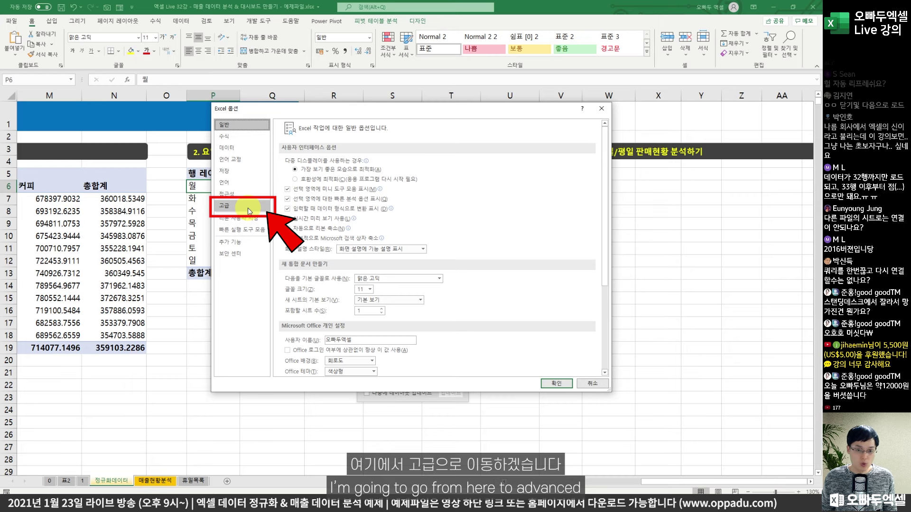
click(250, 208)
drag(605, 148, 602, 343)
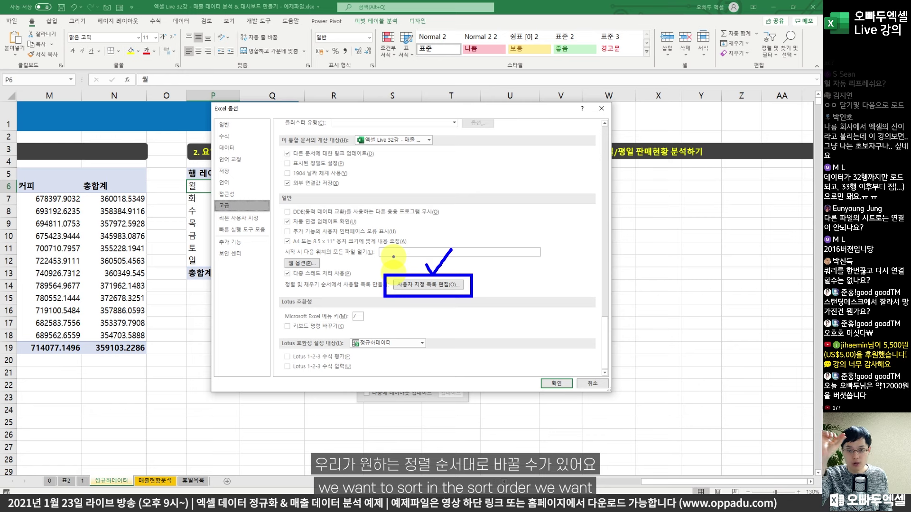
click(449, 285)
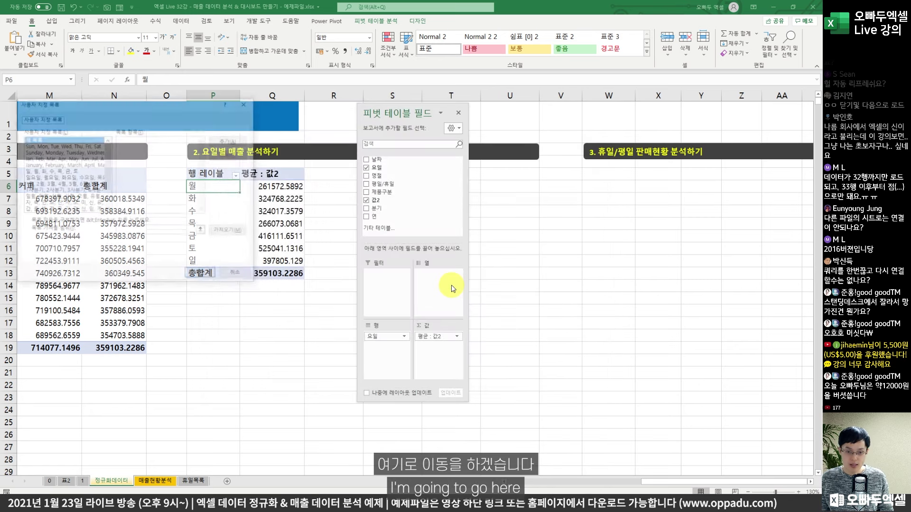
drag(161, 101, 408, 93)
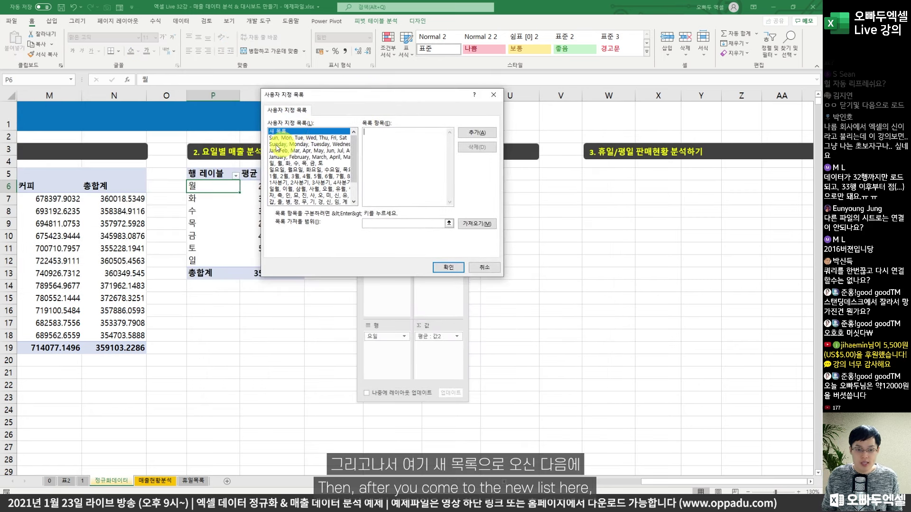
Add a new custom list with the entries 월, 화, 수, 목, 금, 토, 일 in that order
click(366, 133)
text(월)
key(Return)
text(화)
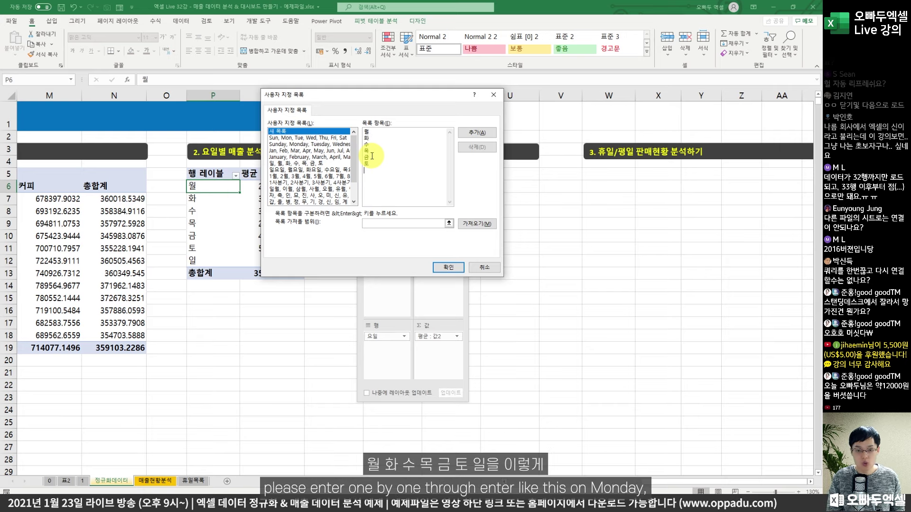
key(Return)
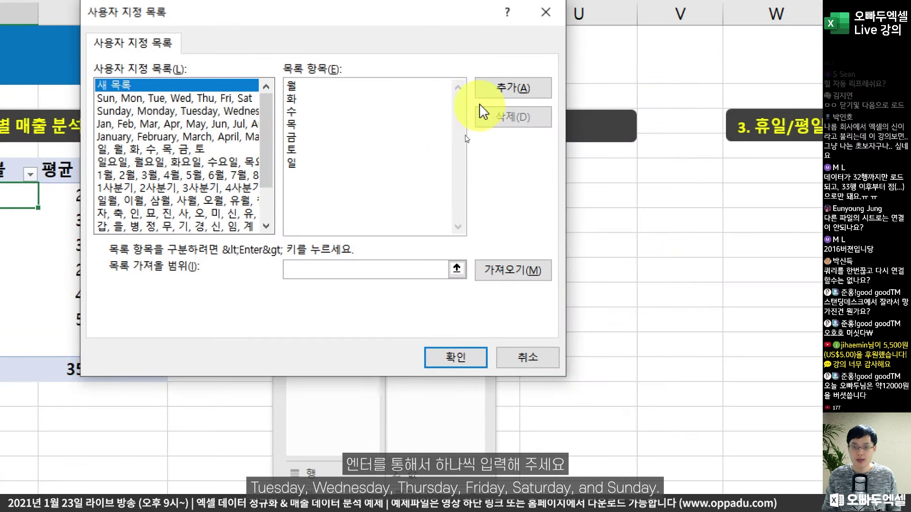
click(473, 85)
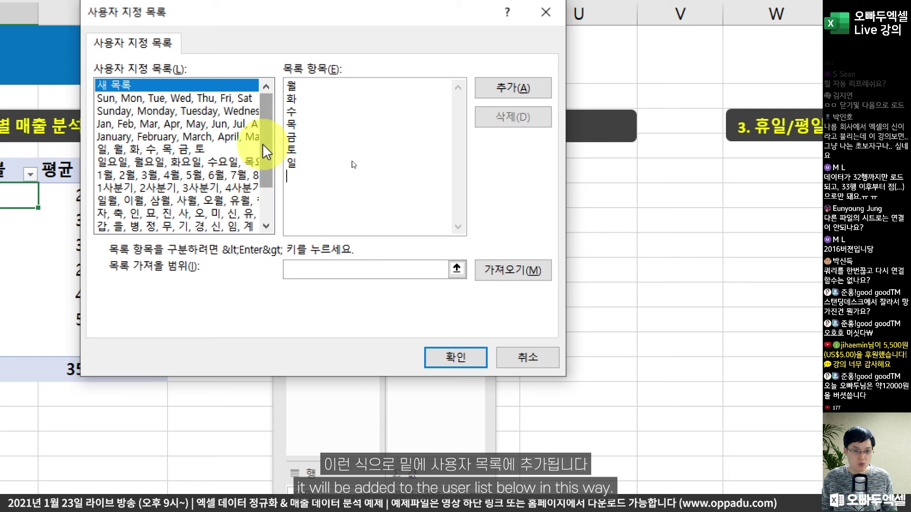
Compare the added Monday-first weekday list with the built-in 일, 월, 화, 수, 목, 금, 토 list, and close the option dialogs
drag(267, 95, 266, 161)
click(214, 226)
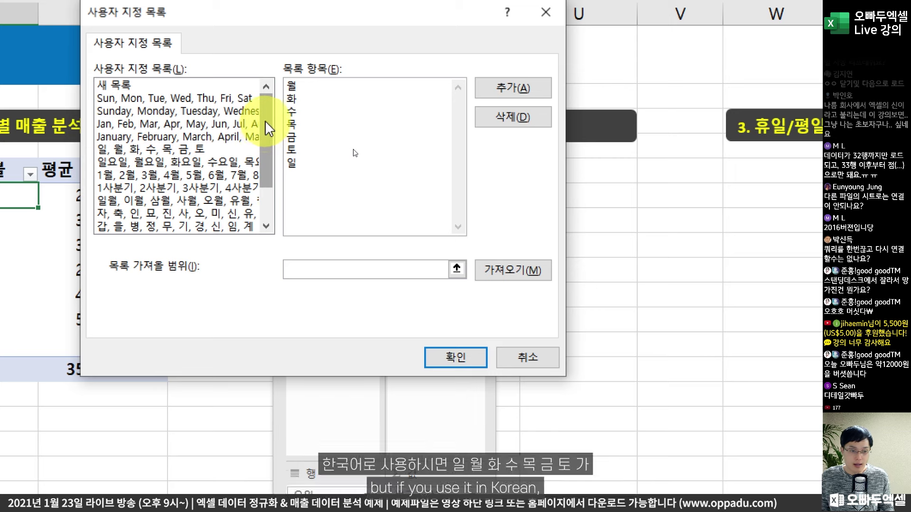
drag(92, 132, 227, 166)
drag(211, 127, 239, 108)
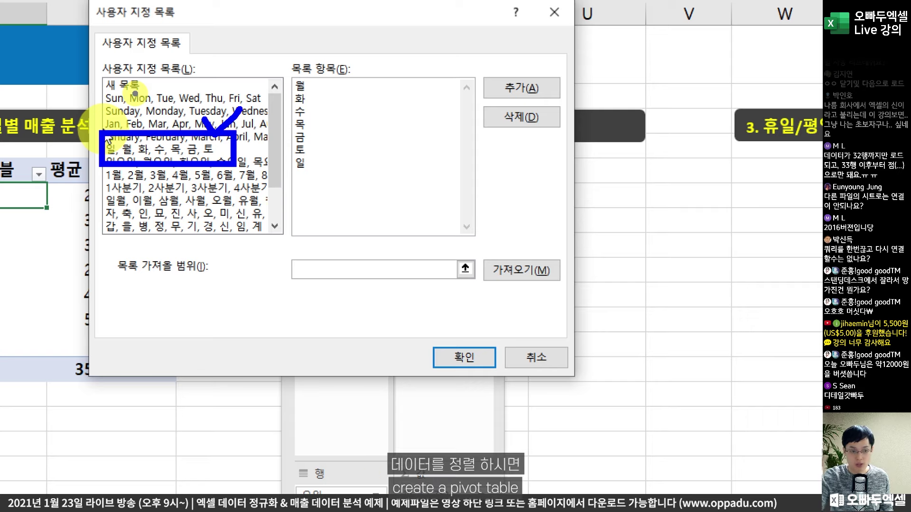
click(120, 140)
click(134, 139)
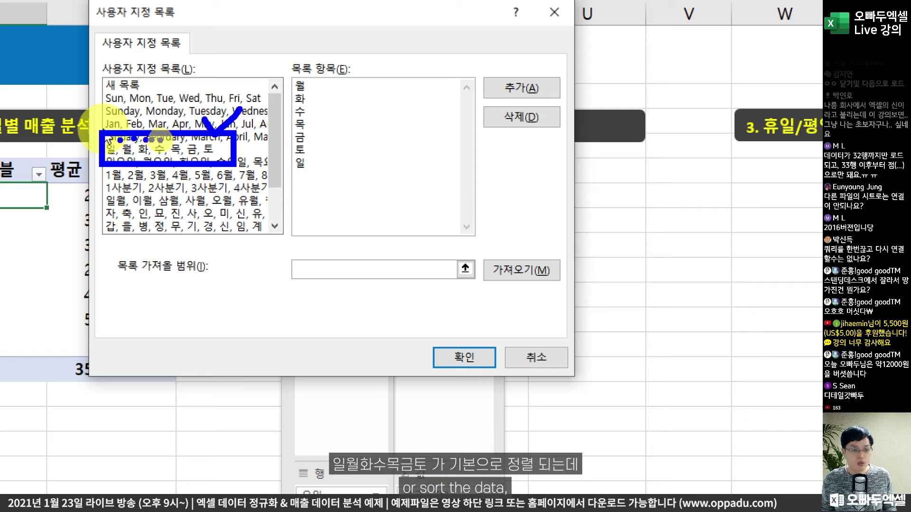
click(175, 140)
click(193, 139)
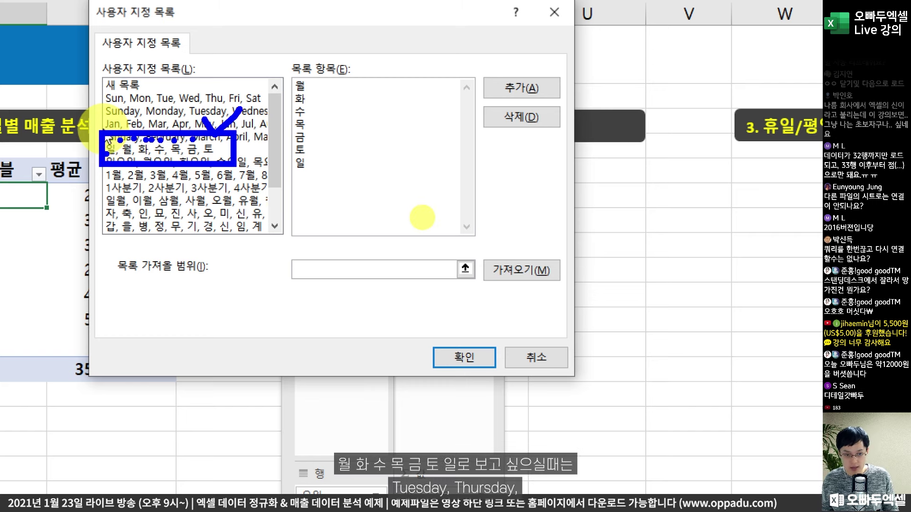
key(Escape)
drag(276, 131, 275, 177)
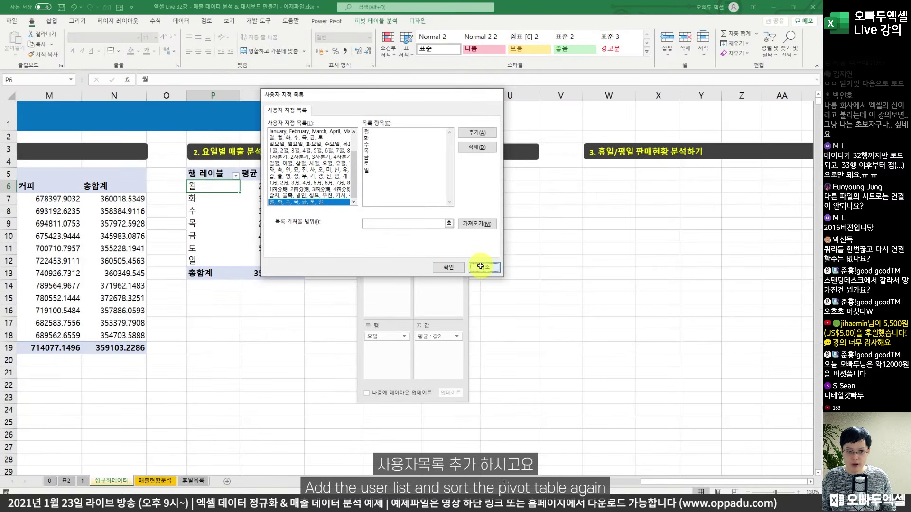
click(526, 325)
key(Escape)
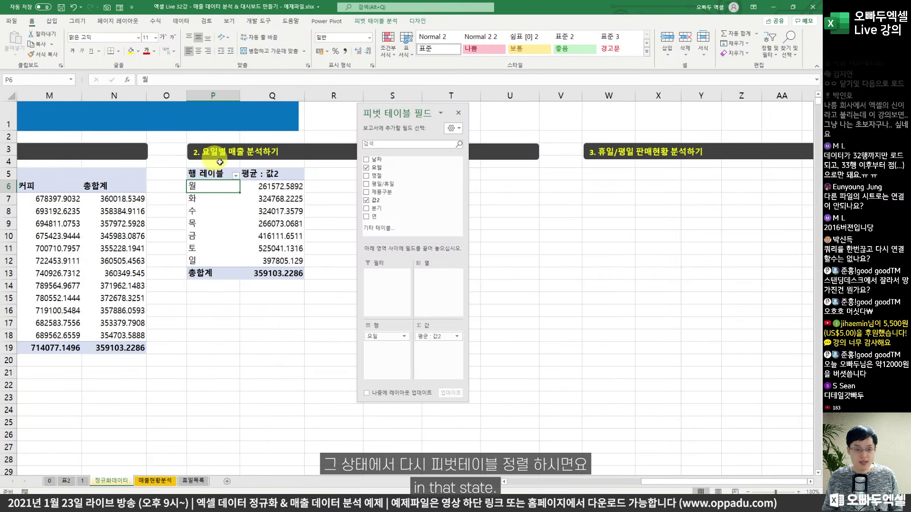
Sort the weekday row labels of the 요일 pivot table in ascending order
click(235, 175)
click(229, 185)
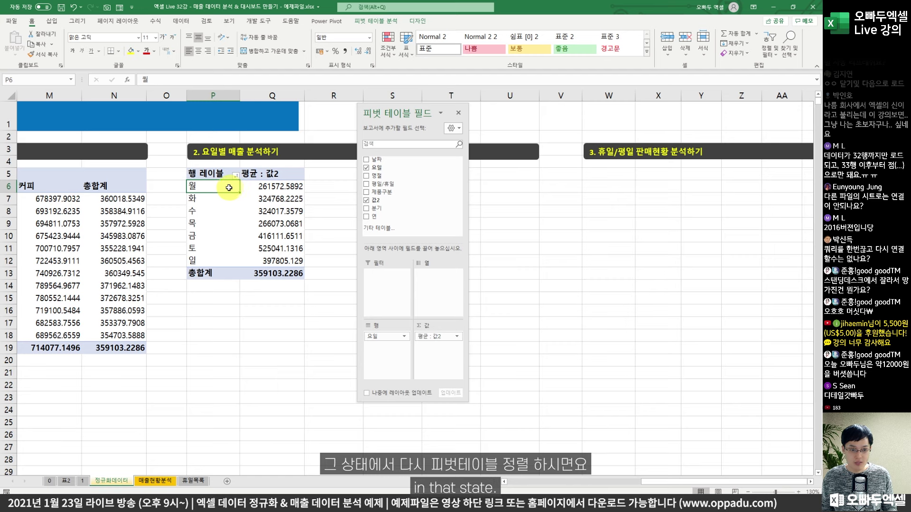
click(217, 211)
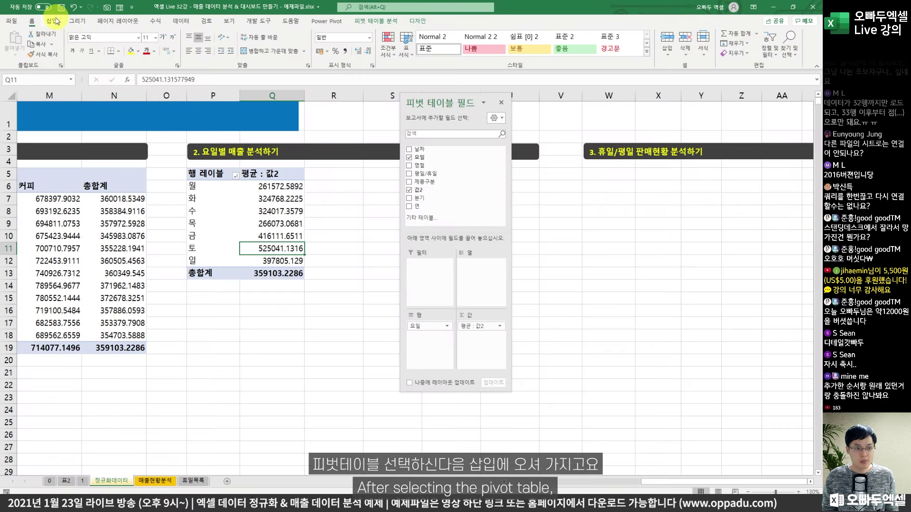
Insert a clustered column chart (묶은 세로 막대형) from the weekday pivot table and place it below the table
click(51, 21)
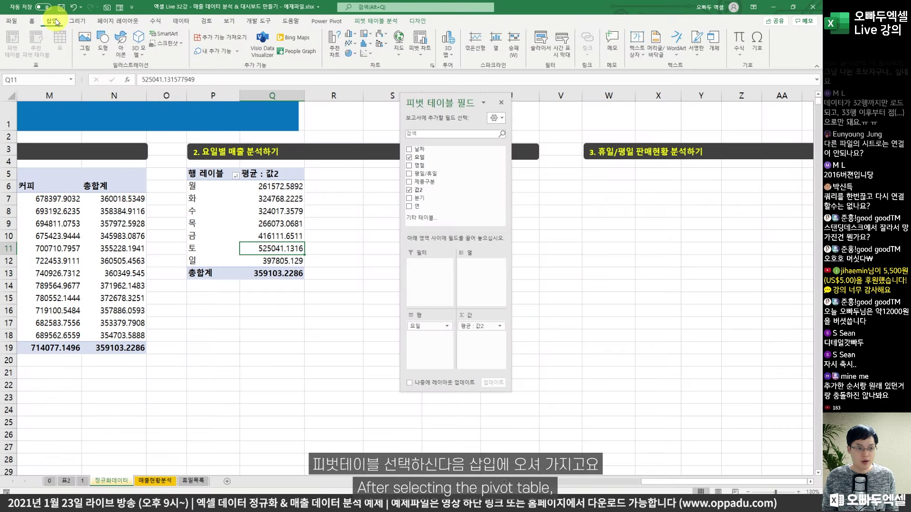
click(334, 49)
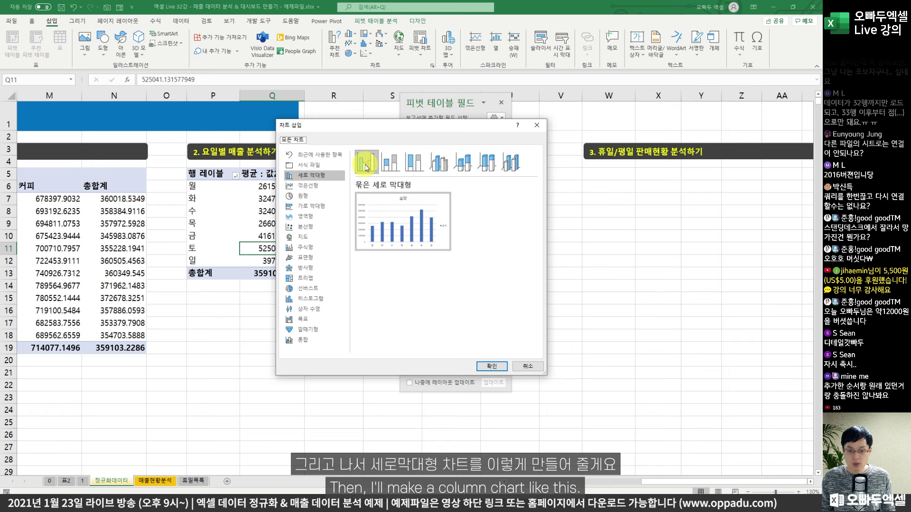
click(491, 366)
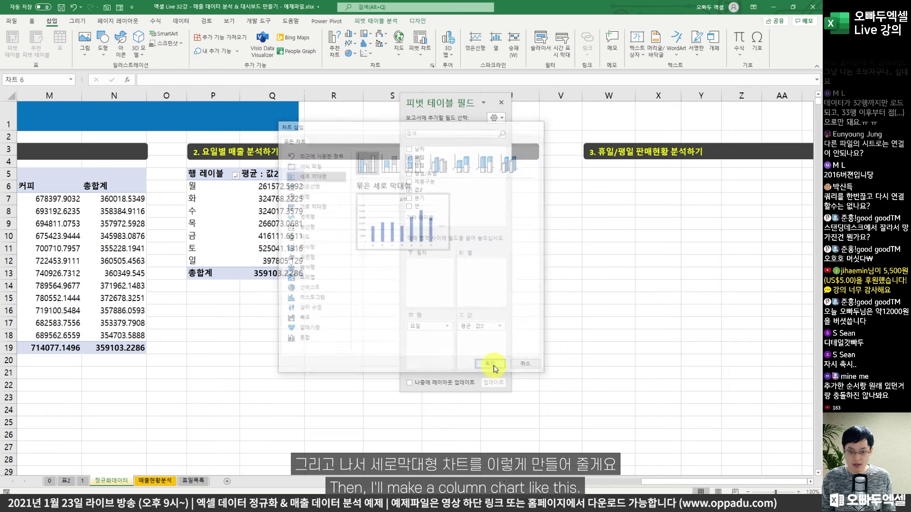
drag(339, 216, 221, 268)
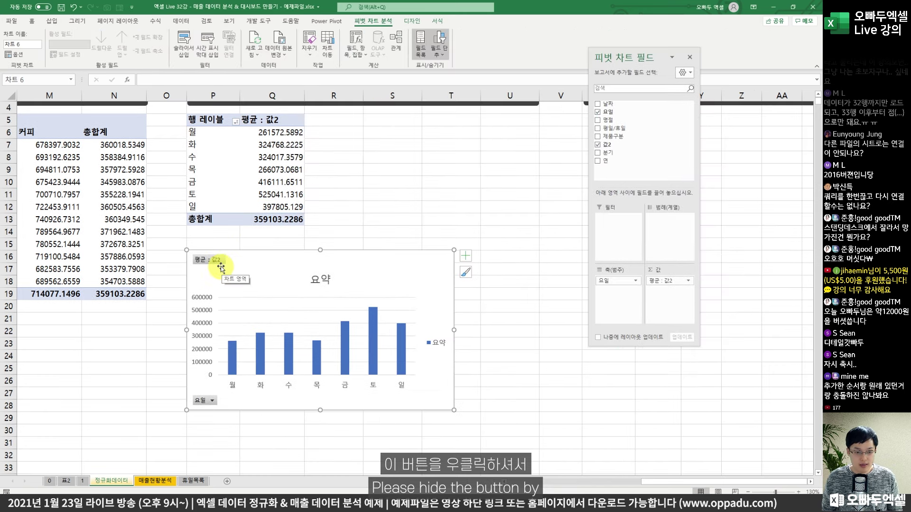
Hide all field buttons on the weekday column chart and delete its 요약 title
right_click(221, 267)
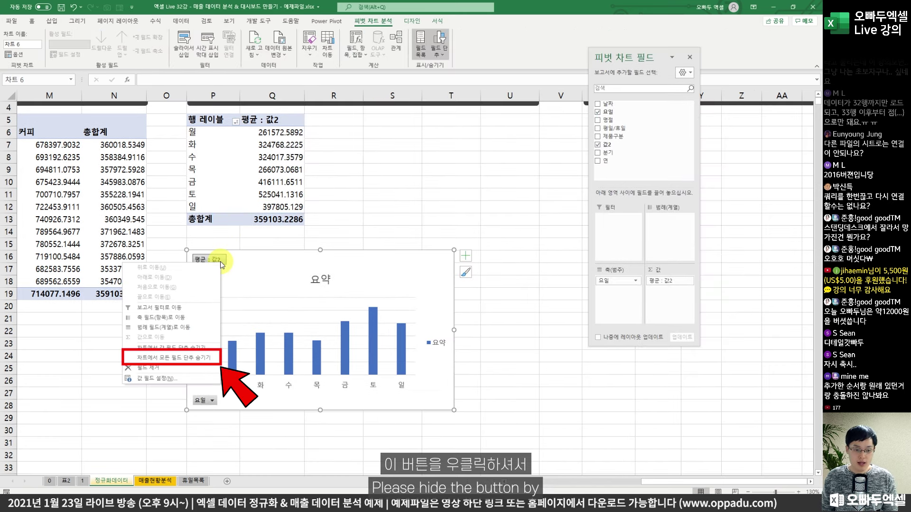
click(192, 361)
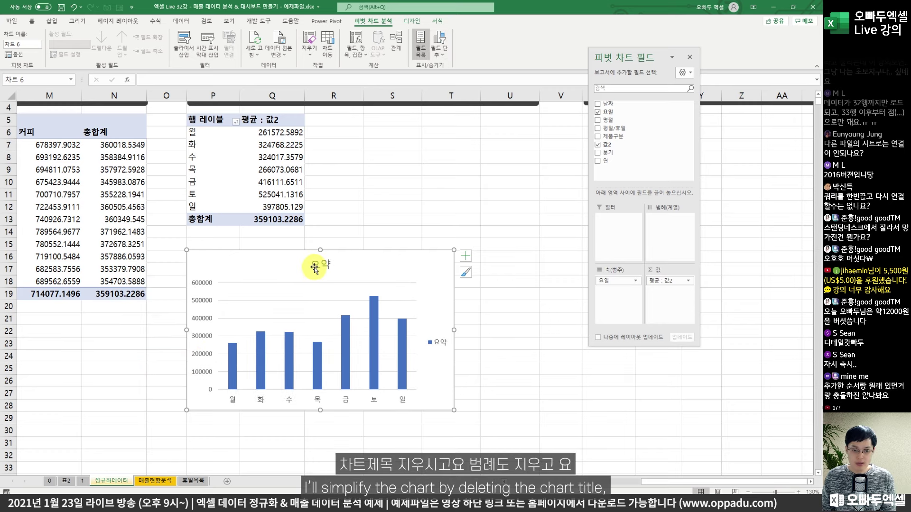
key(Delete)
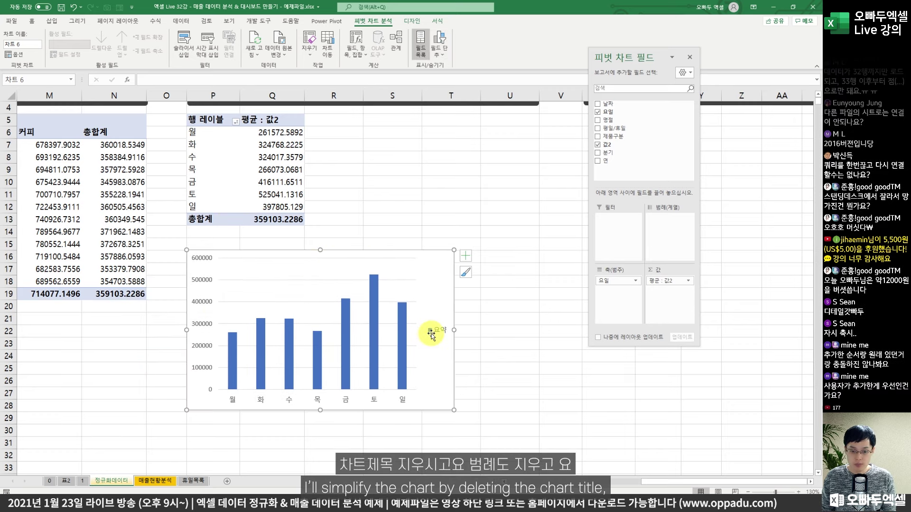
Delete the legend, the gridlines and the vertical value axis from the weekday column chart
key(Delete)
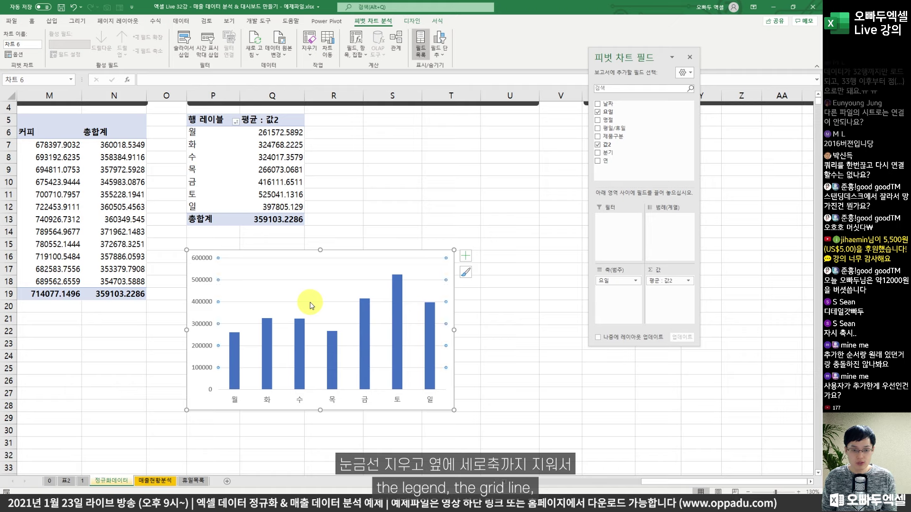
key(Delete)
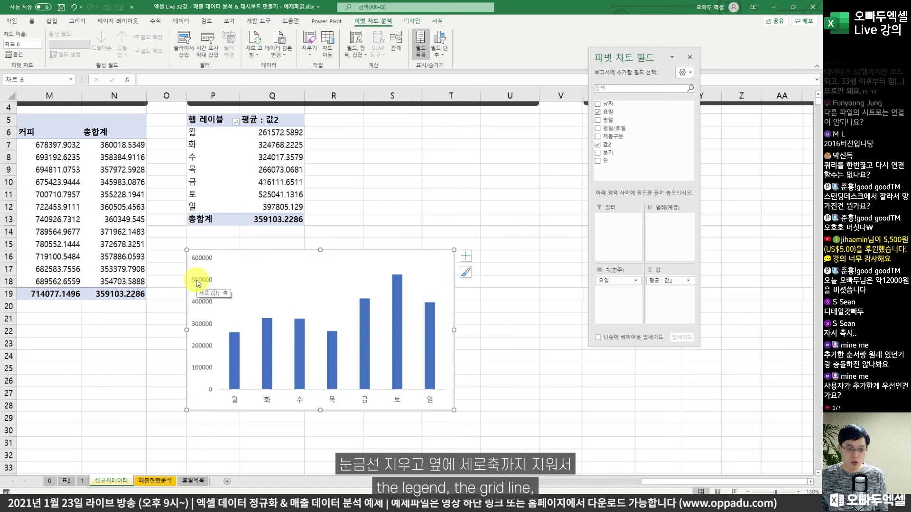
click(198, 284)
key(Delete)
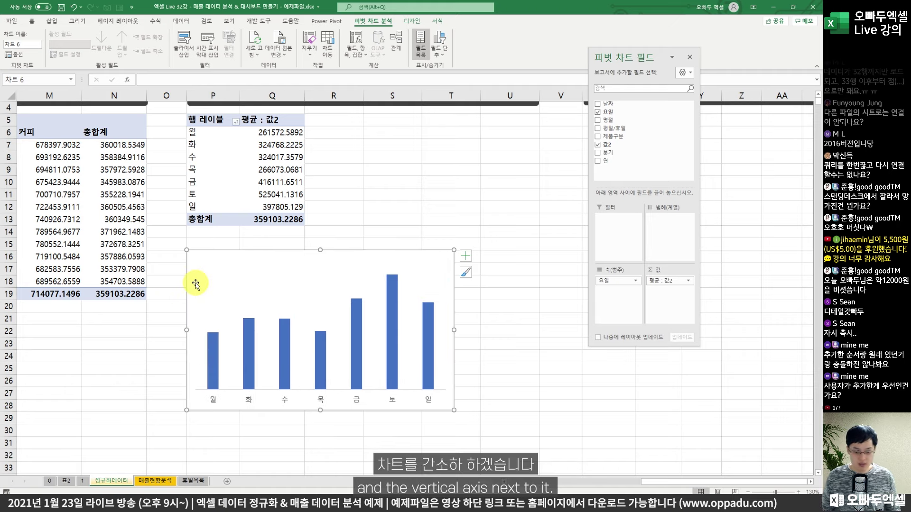
Set the gap width (간격 너비) of the weekday chart's column series to 100%
right_click(286, 340)
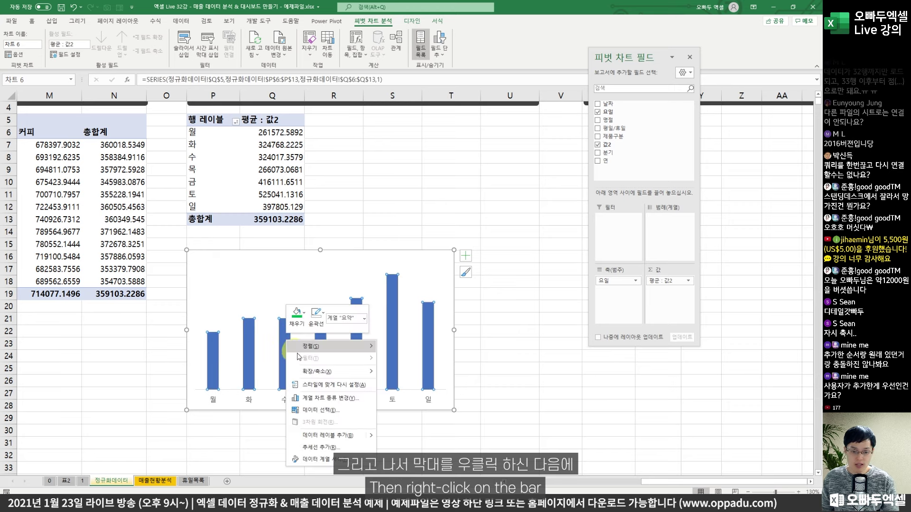
click(308, 460)
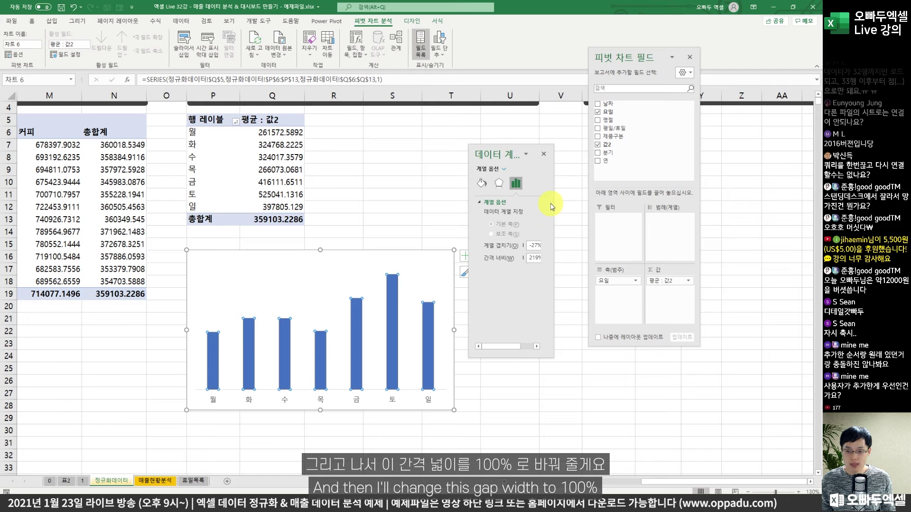
drag(551, 200, 618, 218)
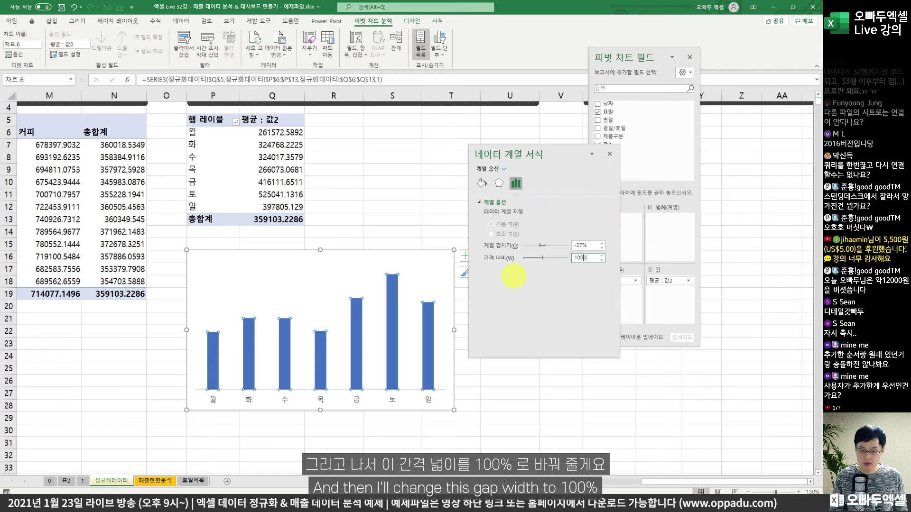
key(Return)
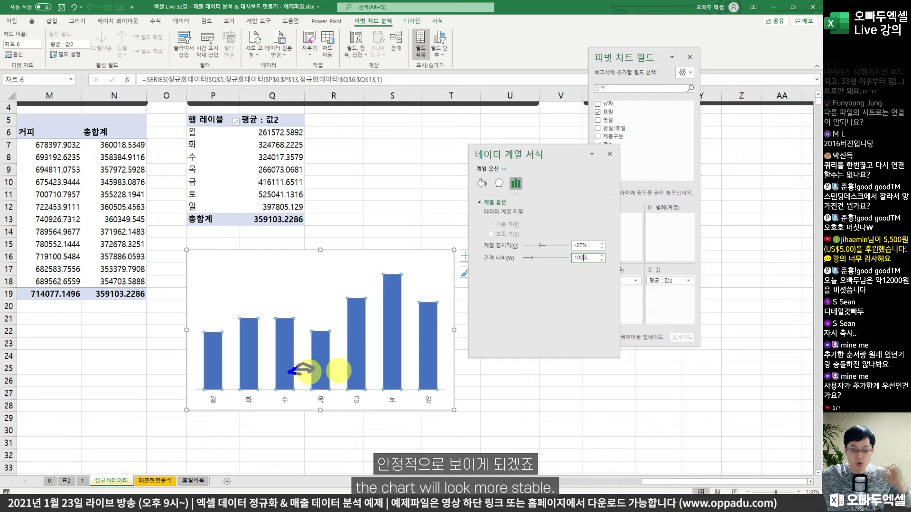
Add data labels to the columns of the weekday chart and select the labels
right_click(289, 335)
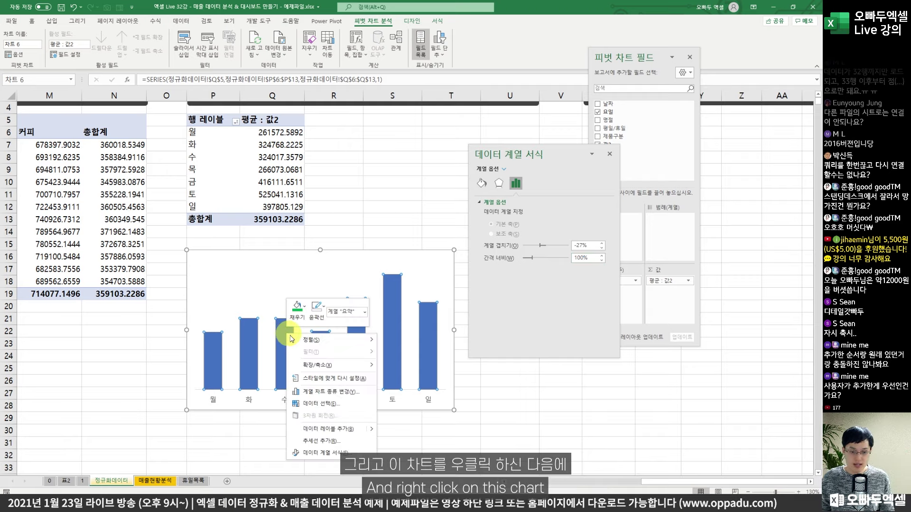
click(308, 427)
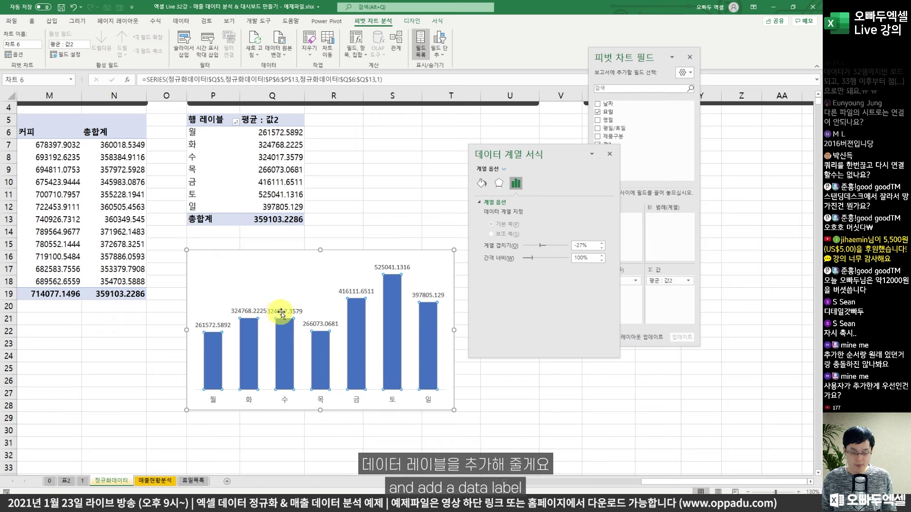
click(282, 312)
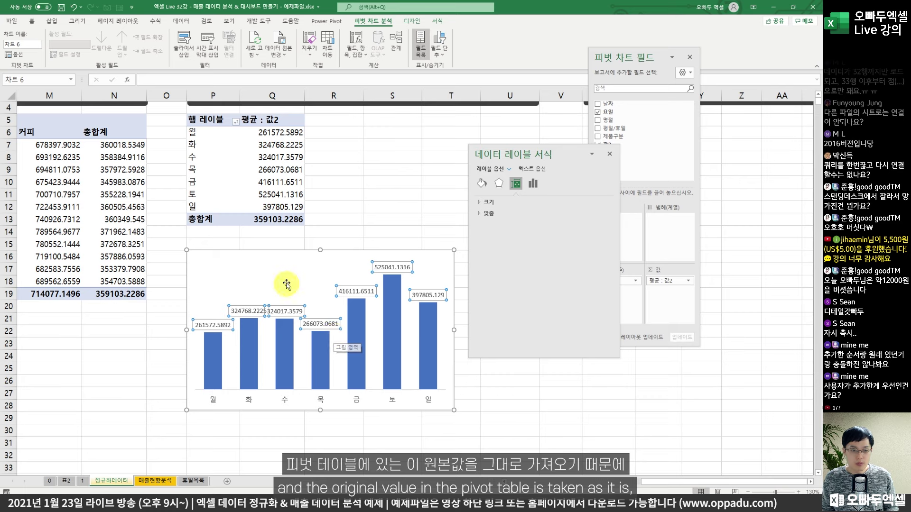
mouse_move(242, 113)
mouse_down()
mouse_move(303, 187)
mouse_move(302, 228)
mouse_move(318, 211)
mouse_move(329, 283)
mouse_up()
drag(310, 269, 328, 283)
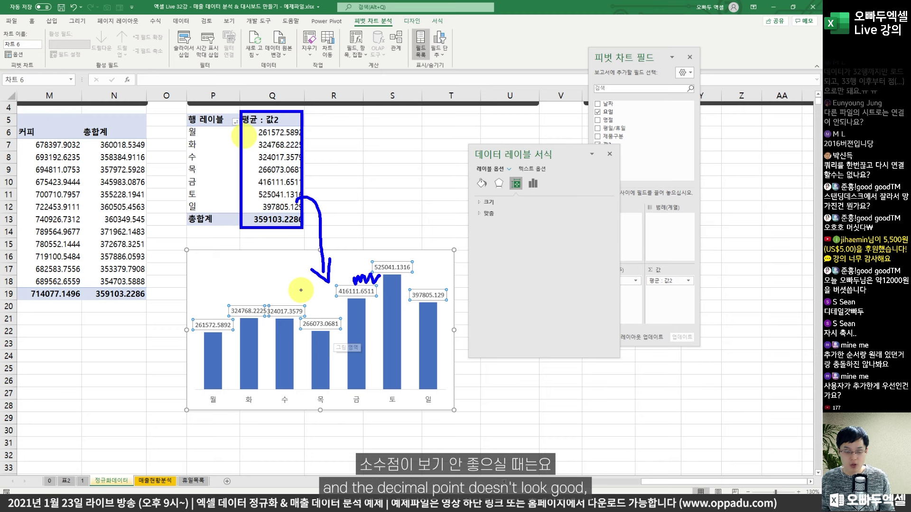
key(Escape)
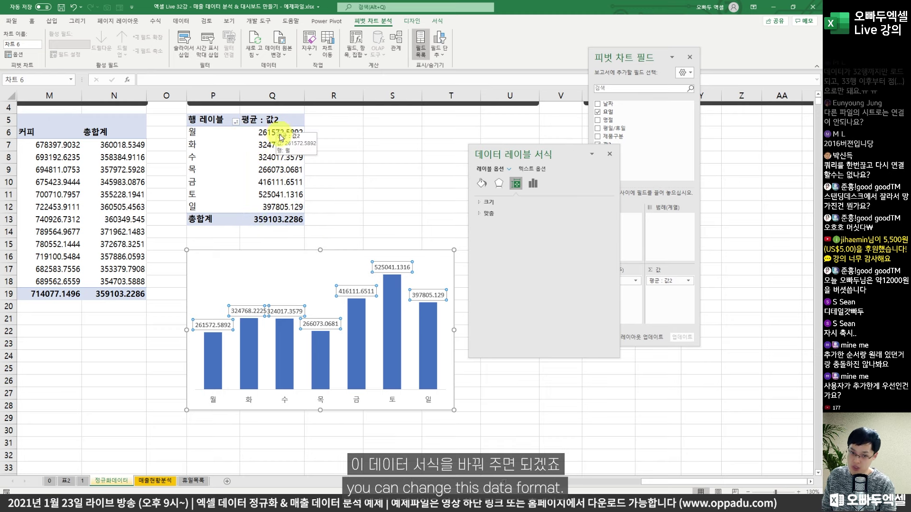
Apply the custom number format #,##0 to the weekday pivot table's 평균 : 값2 field and make the chart's data labels bold
click(268, 149)
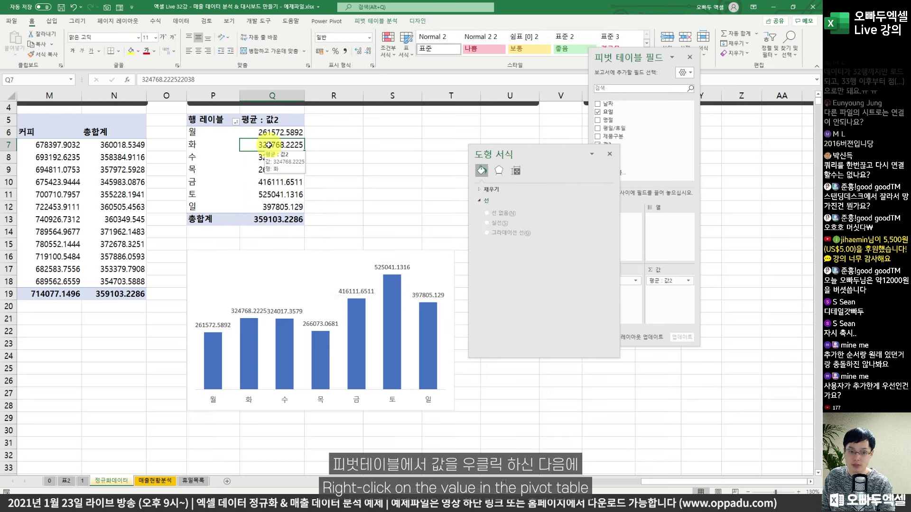
right_click(269, 148)
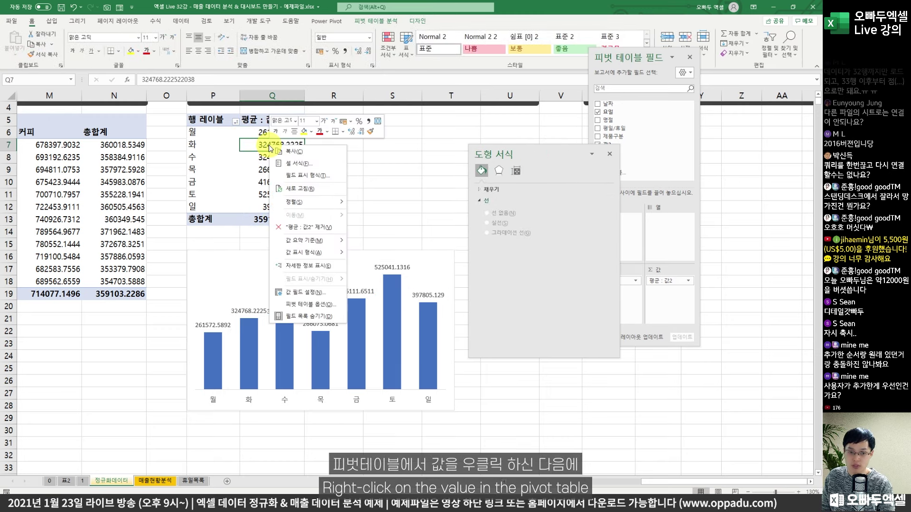
click(292, 174)
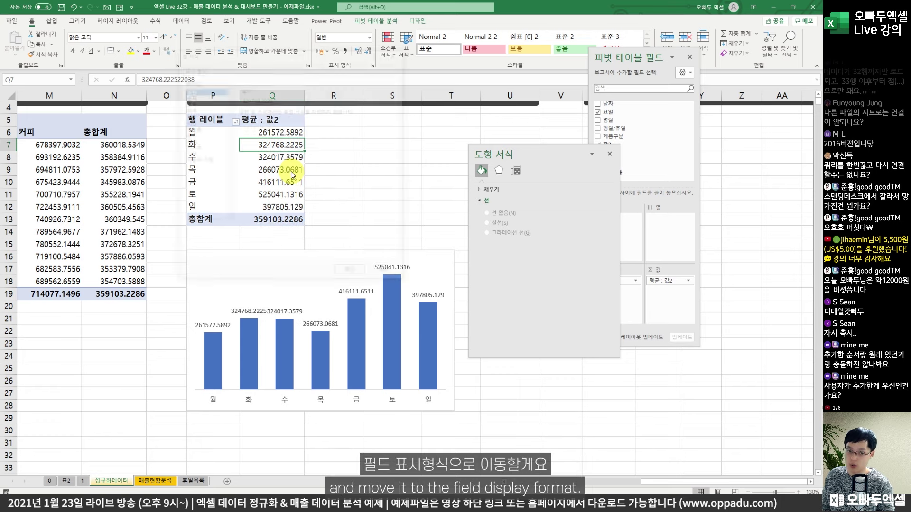
drag(223, 52, 316, 72)
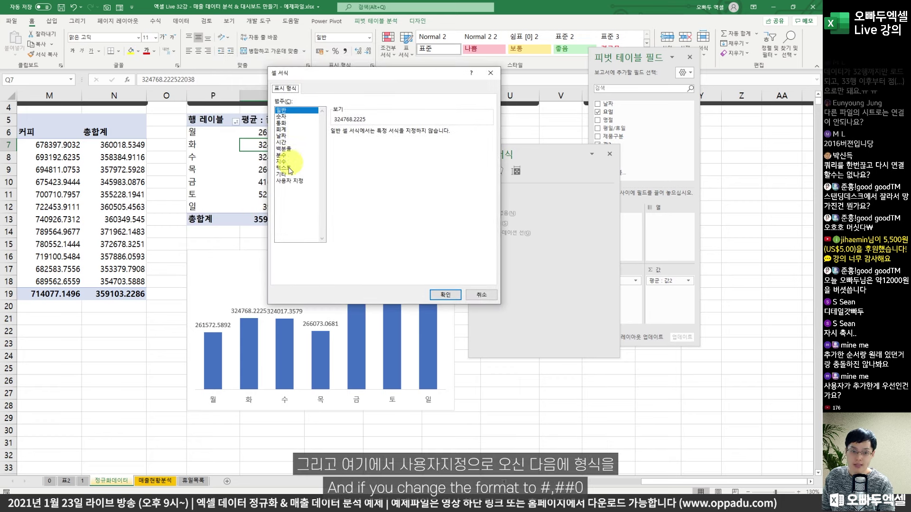
click(289, 183)
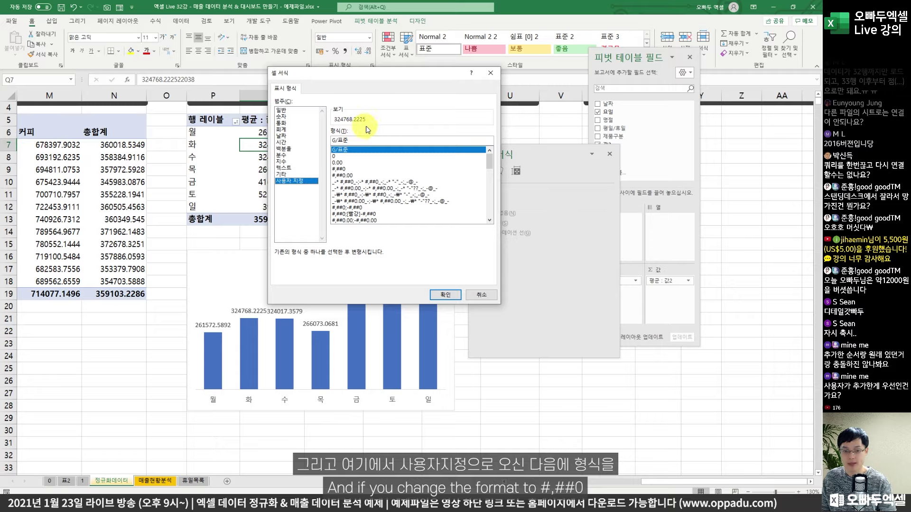
drag(340, 136, 315, 141)
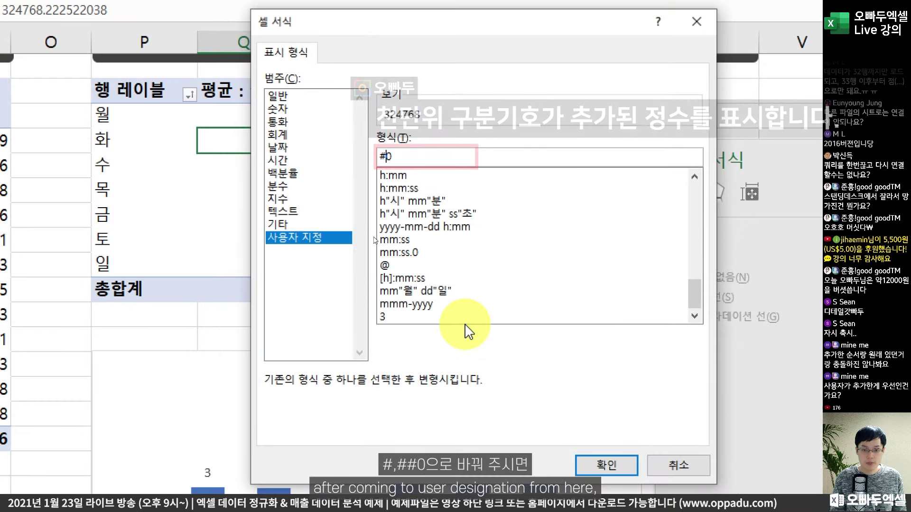
text(,##0)
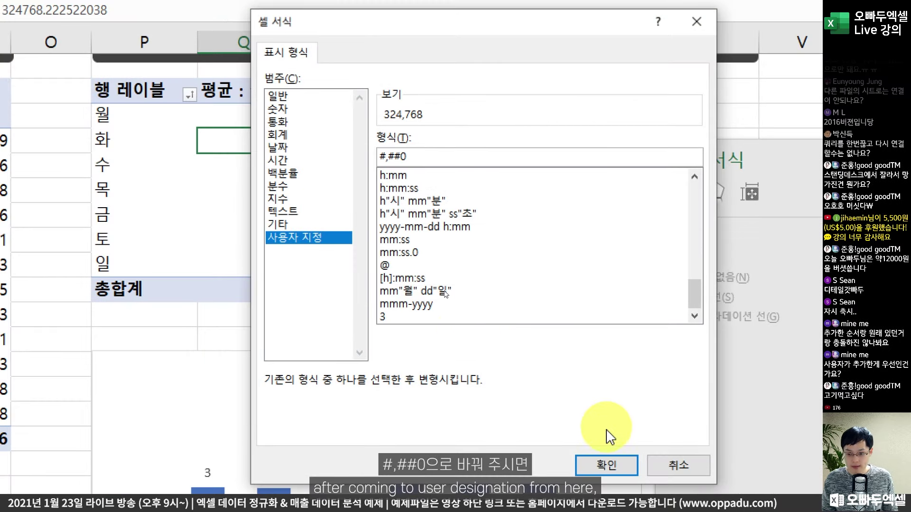
click(606, 458)
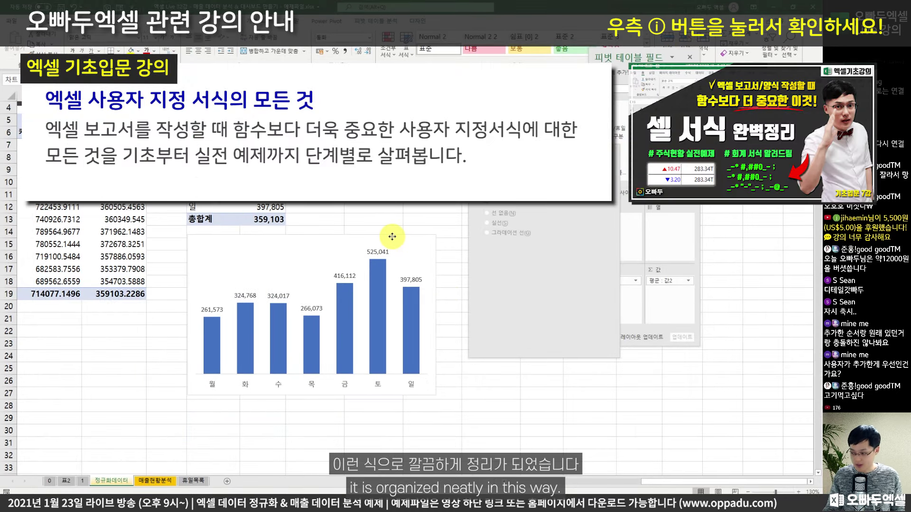
click(373, 256)
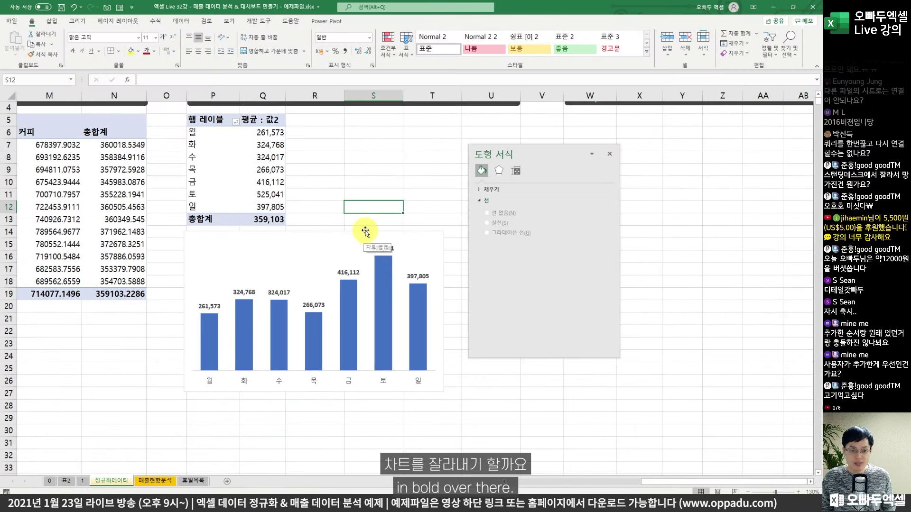
Cut the weekday chart, paste it on the 매출현황분석 sheet, and fit it inside the 요일별 매출 card
click(365, 231)
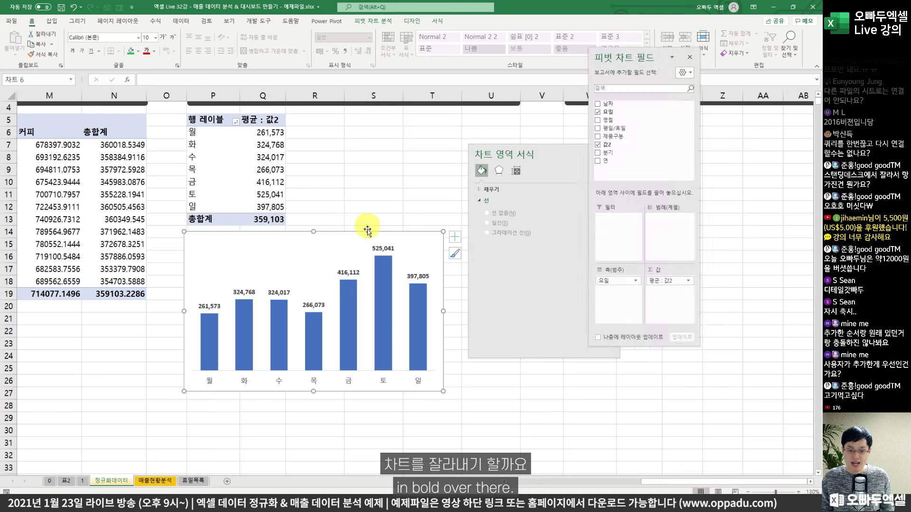
key(ctrl+x)
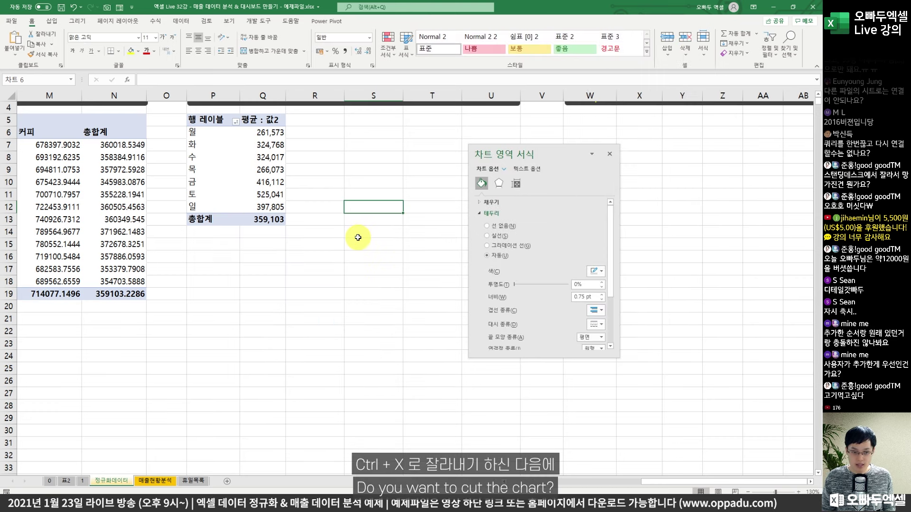
click(165, 482)
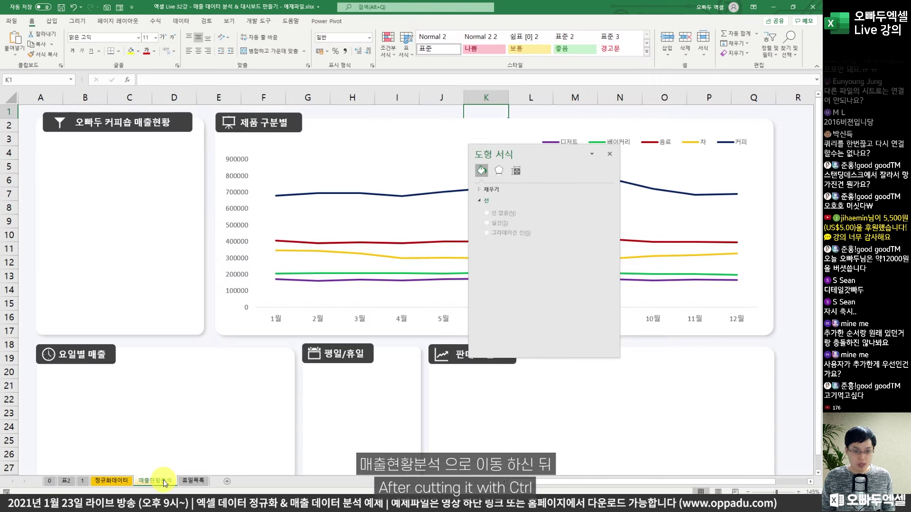
scroll(204, 296, up, 1)
scroll(204, 296, down, 2)
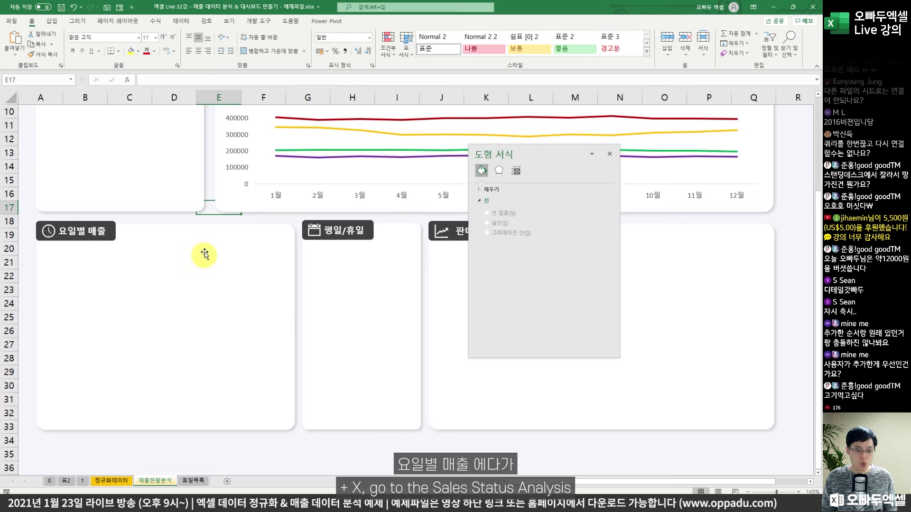
click(201, 213)
key(ctrl+v)
drag(198, 218, 56, 252)
drag(333, 335, 285, 334)
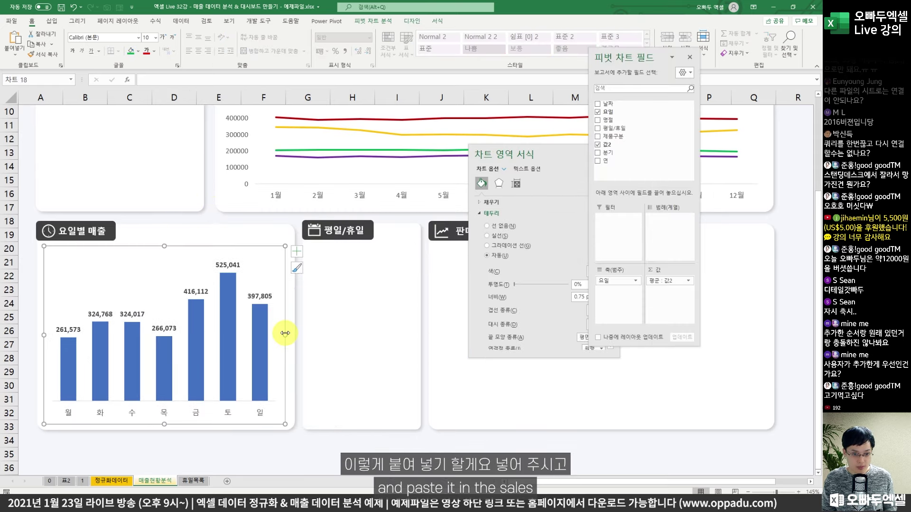
Remove the outline of the 요일별 매출 chart and nudge the chart slightly within its card
click(437, 22)
click(363, 43)
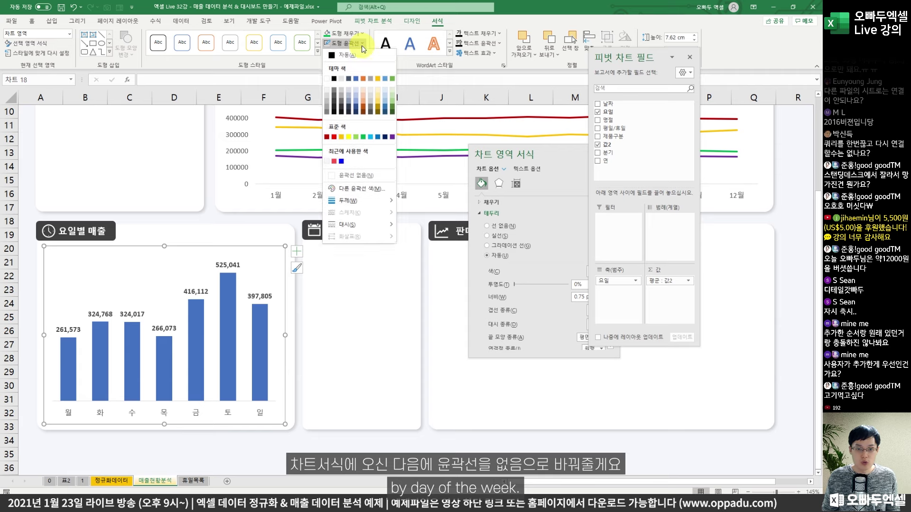
click(342, 170)
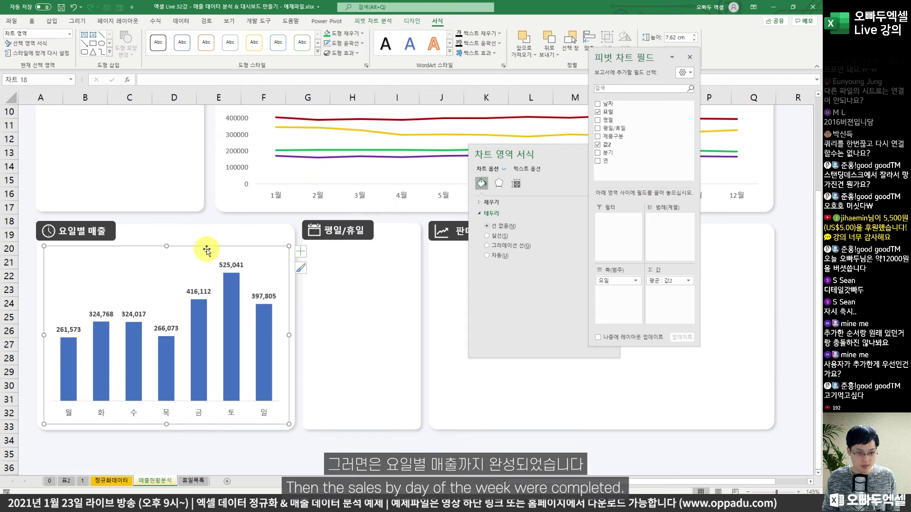
drag(208, 246, 206, 245)
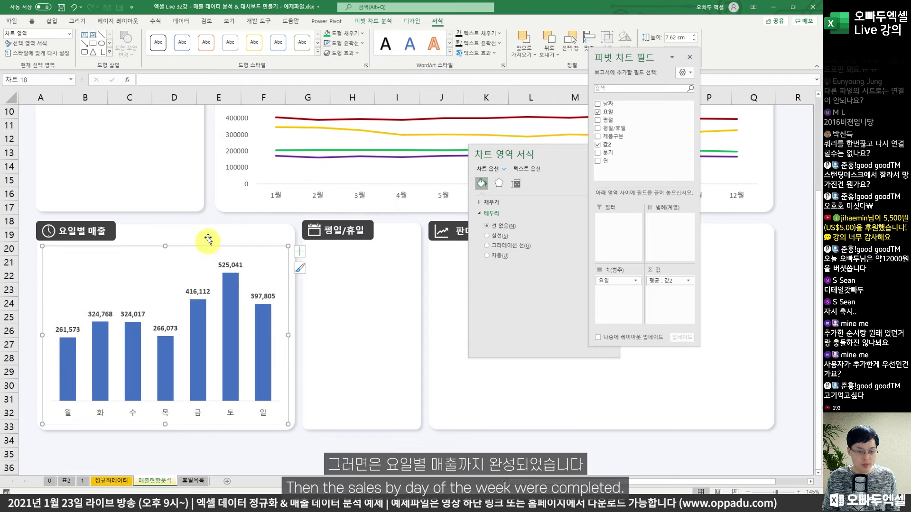
click(209, 211)
scroll(206, 216, up, 1)
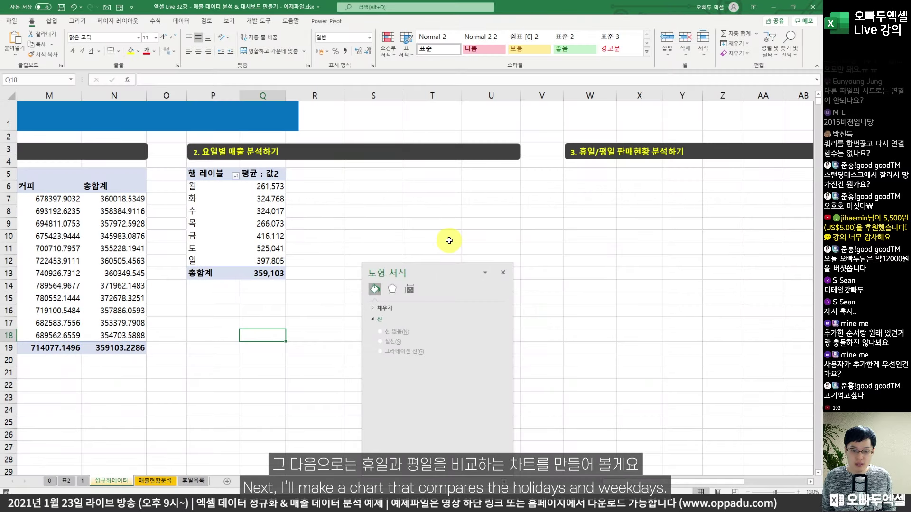
Copy the entire weekday pivot table on the 정규화데이터 sheet and paste it at W5, under the 휴일/평일 판매현황 분석하기 heading
click(277, 199)
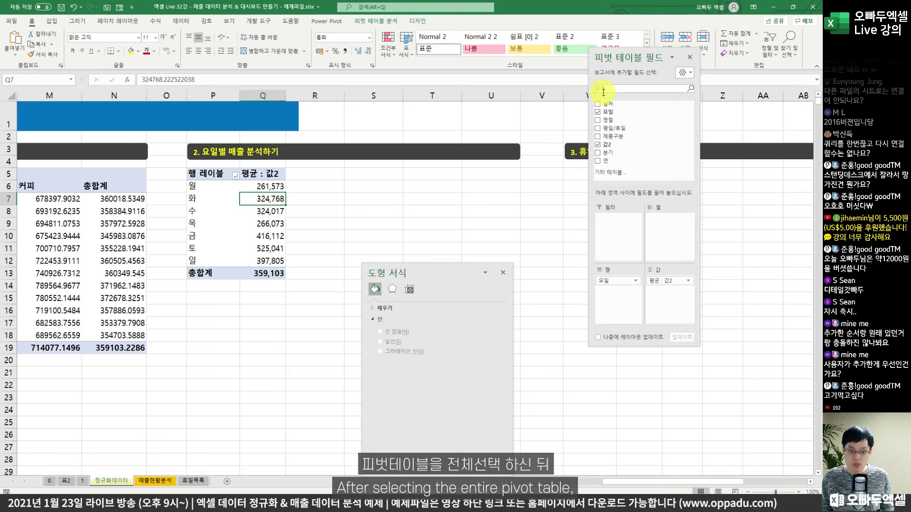
key(ctrl+a)
drag(651, 61, 507, 147)
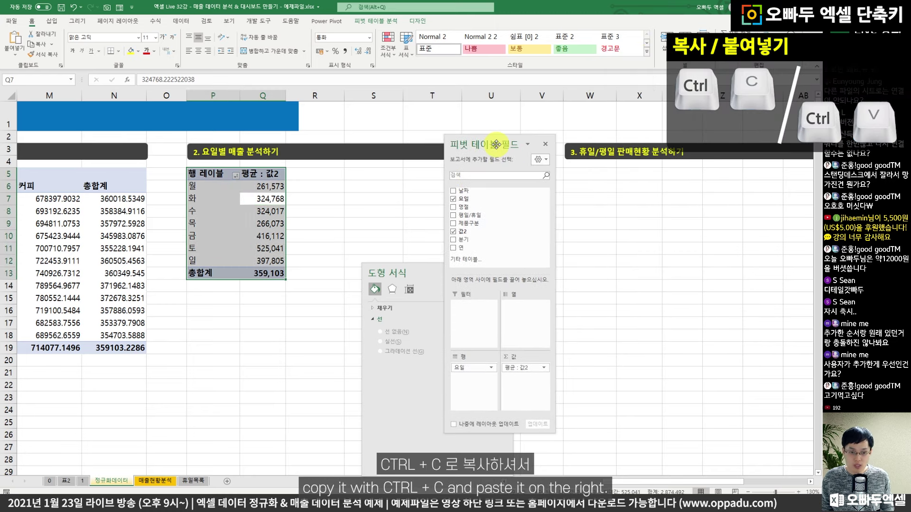
key(ctrl+c)
click(601, 177)
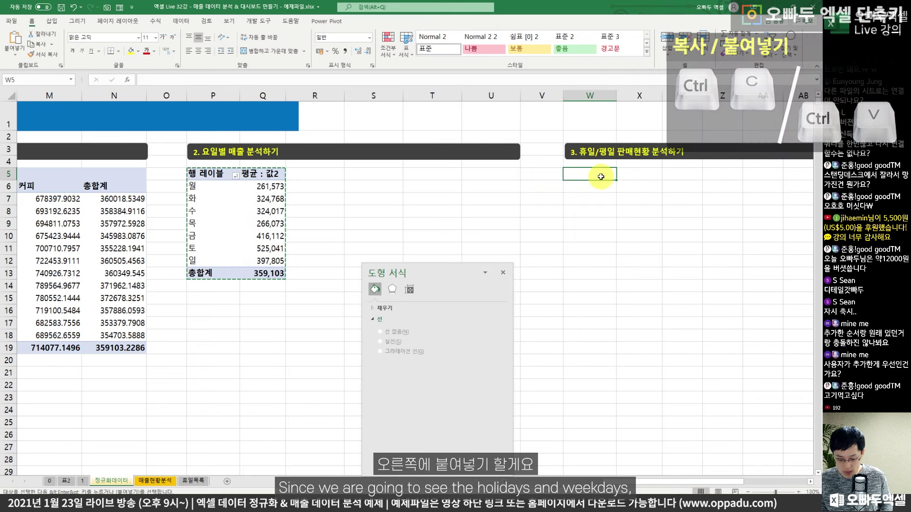
key(ctrl+v)
Remove the 요일 field from the rows of the pasted pivot table at W5
click(622, 209)
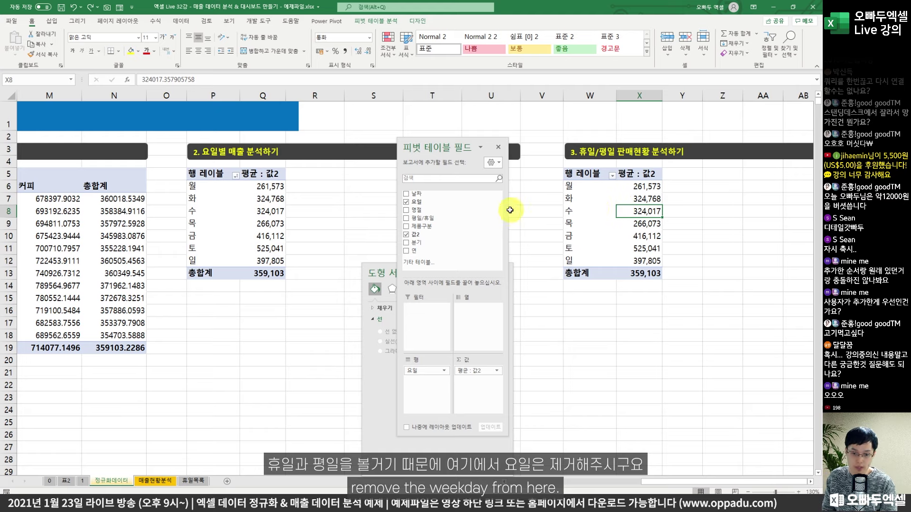
drag(407, 372, 297, 331)
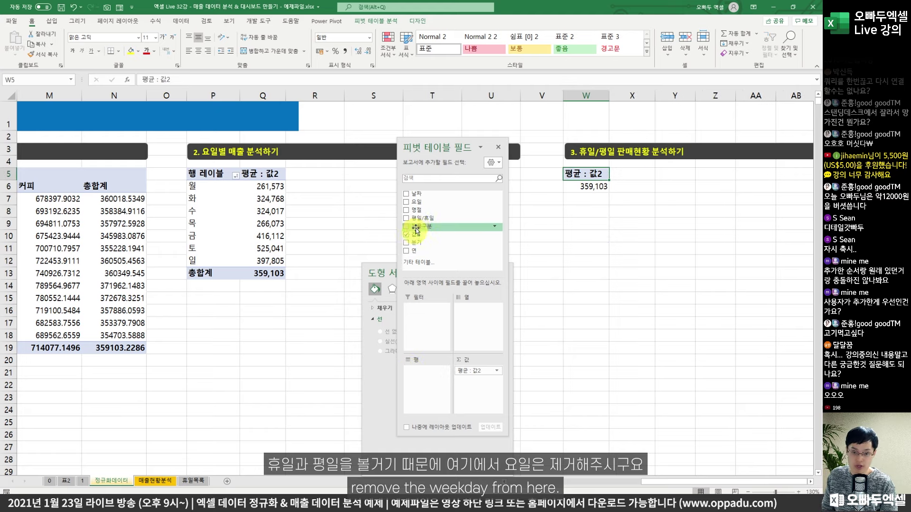
Add the 평일/휴일 field to the rows of the pivot table at W5
drag(418, 222, 417, 369)
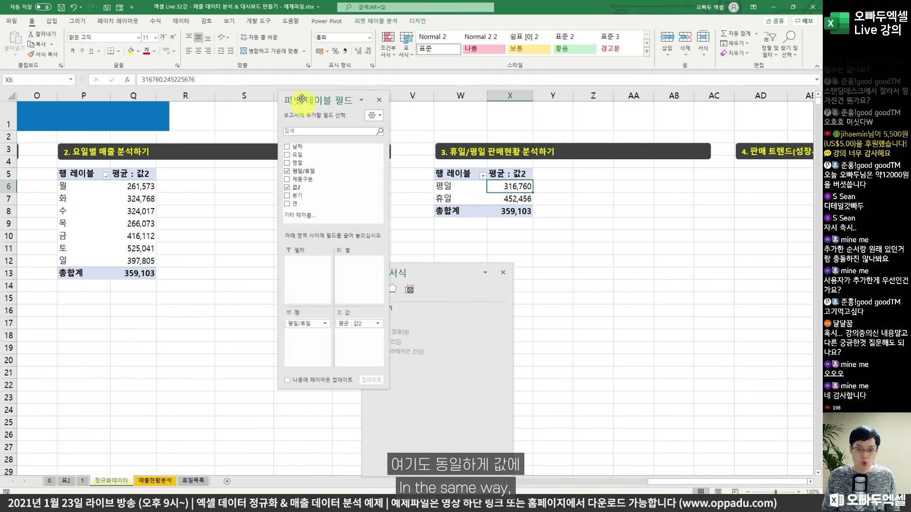
drag(301, 99, 300, 99)
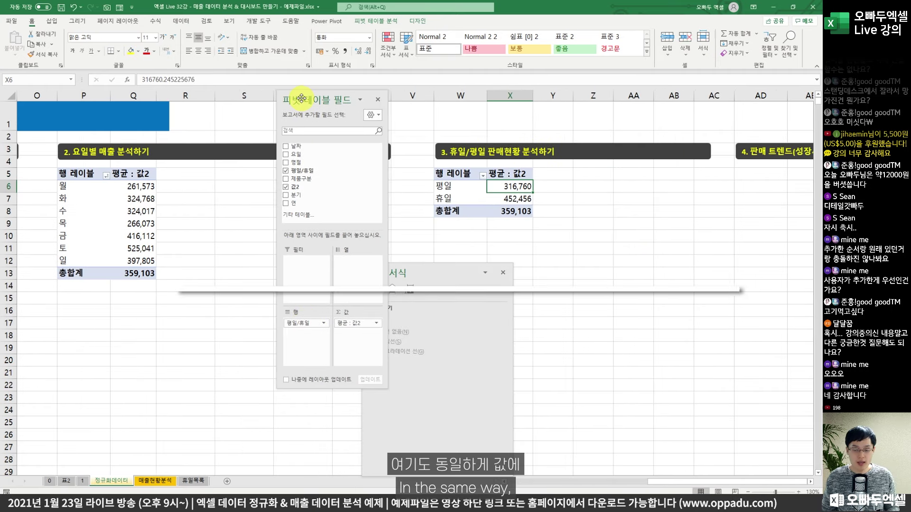
key(ctrl+2)
drag(482, 164, 531, 219)
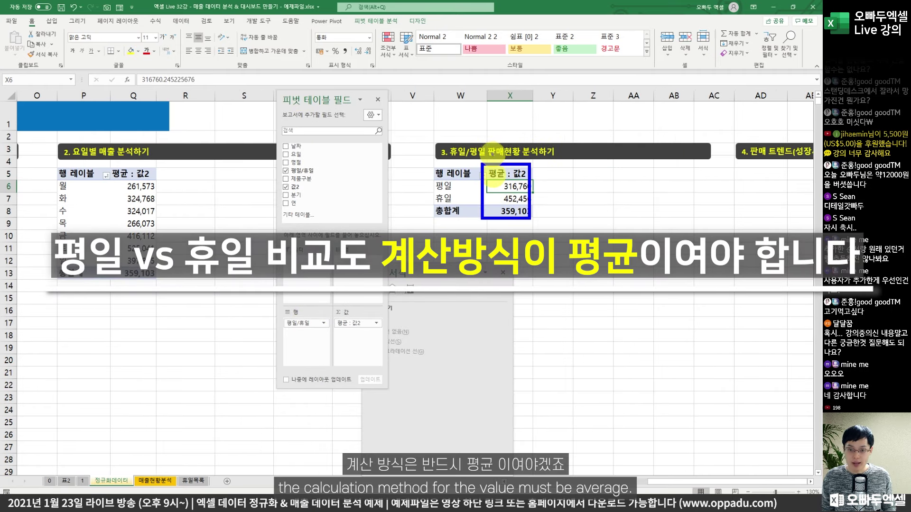
key(Escape)
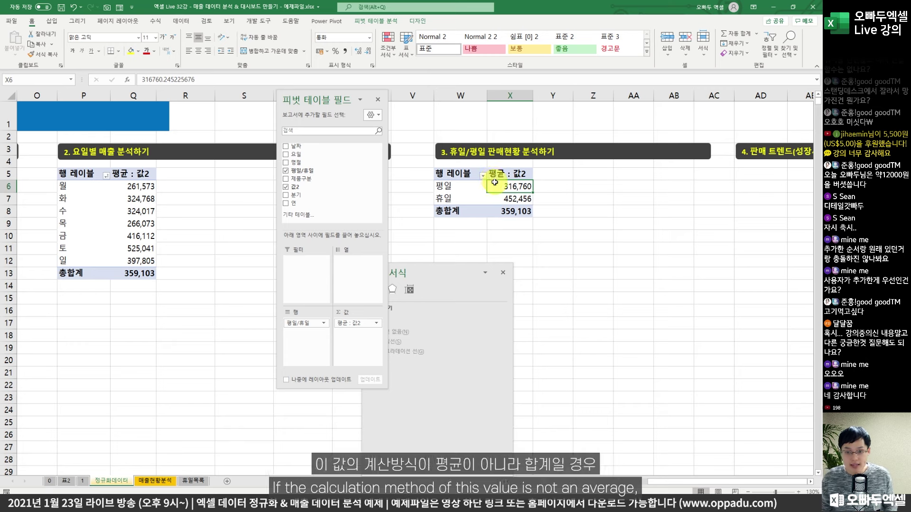
drag(483, 164, 549, 229)
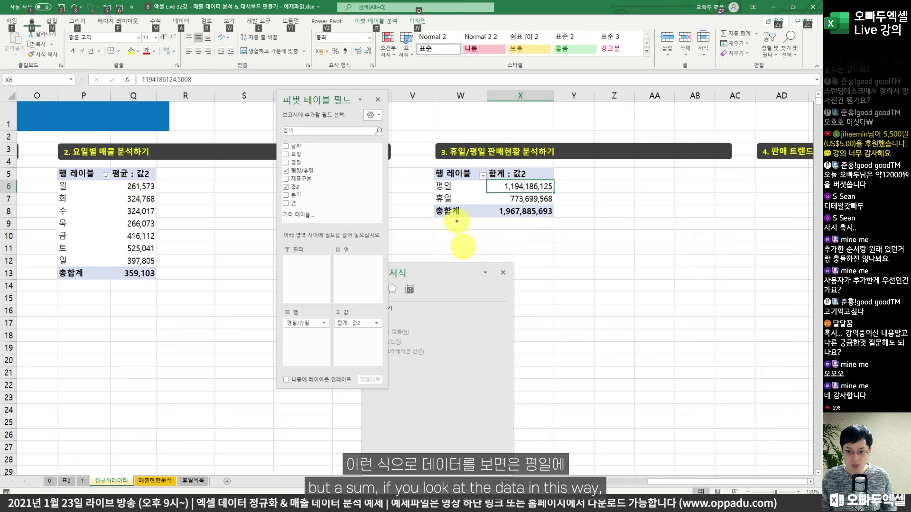
mouse_move(433, 179)
mouse_down()
mouse_move(488, 190)
mouse_move(455, 177)
mouse_move(460, 168)
mouse_move(487, 205)
mouse_up()
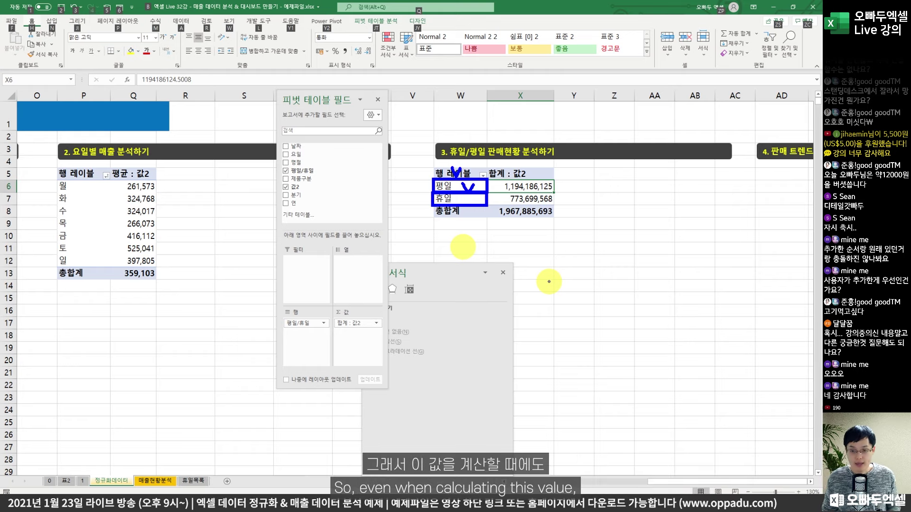
drag(482, 172, 560, 216)
mouse_move(527, 162)
mouse_down()
mouse_move(539, 162)
mouse_move(457, 151)
mouse_move(526, 163)
mouse_up()
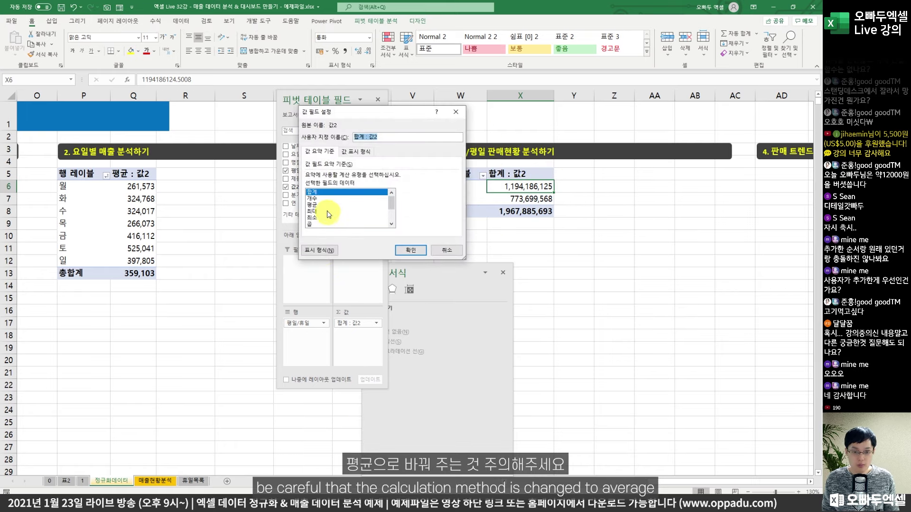
Set the 값2 value field of the 평일/휴일 pivot table to be summarized by average (평균)
click(325, 207)
click(406, 252)
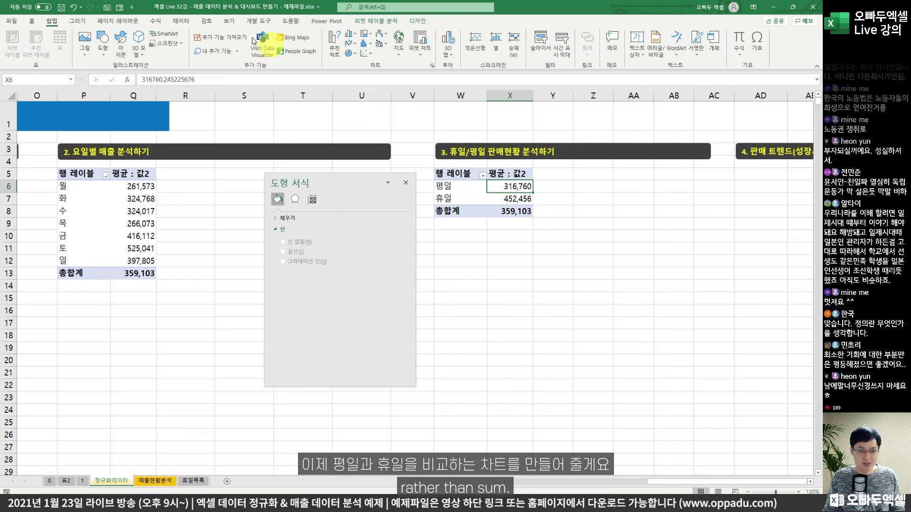
Insert a clustered column chart (묶은 세로 막대형) from the 평일/휴일 pivot table and place it just below the table
click(335, 45)
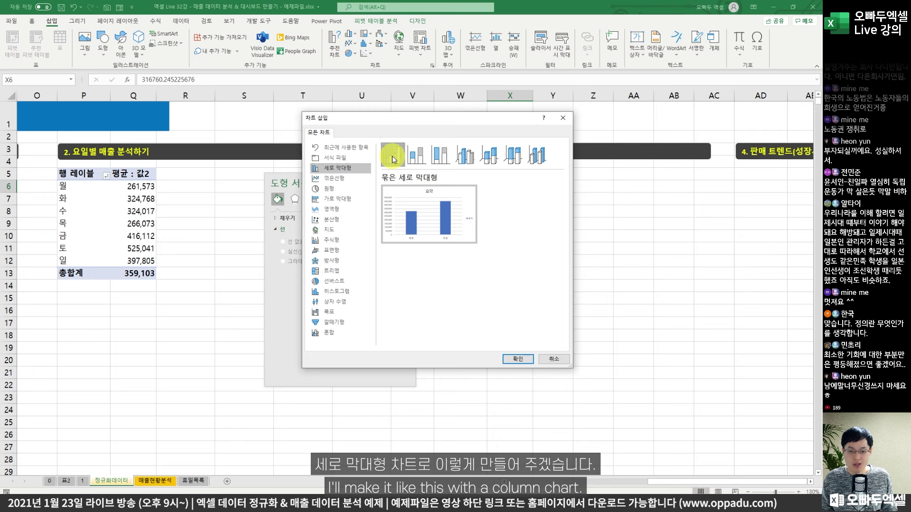
click(517, 359)
drag(471, 217, 622, 226)
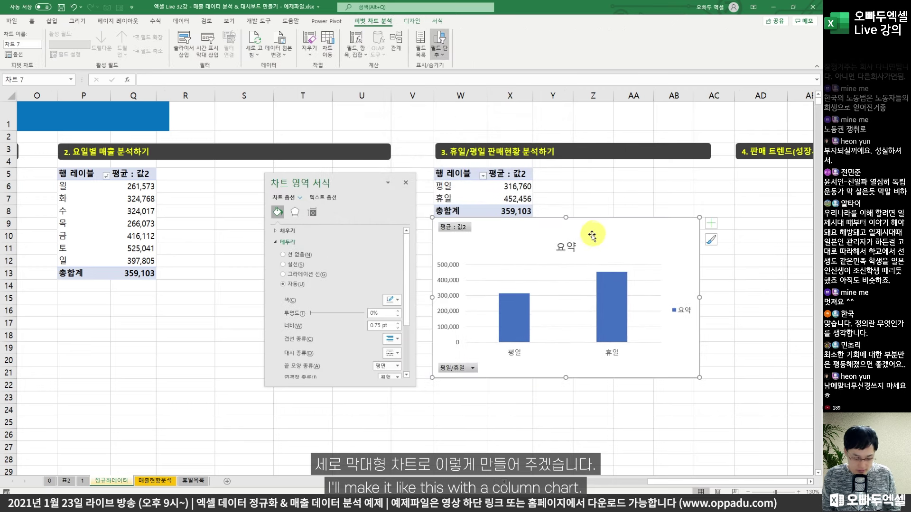
Hide all field buttons on the 평일/휴일 chart and delete its title, vertical axis, gridlines and legend
right_click(459, 229)
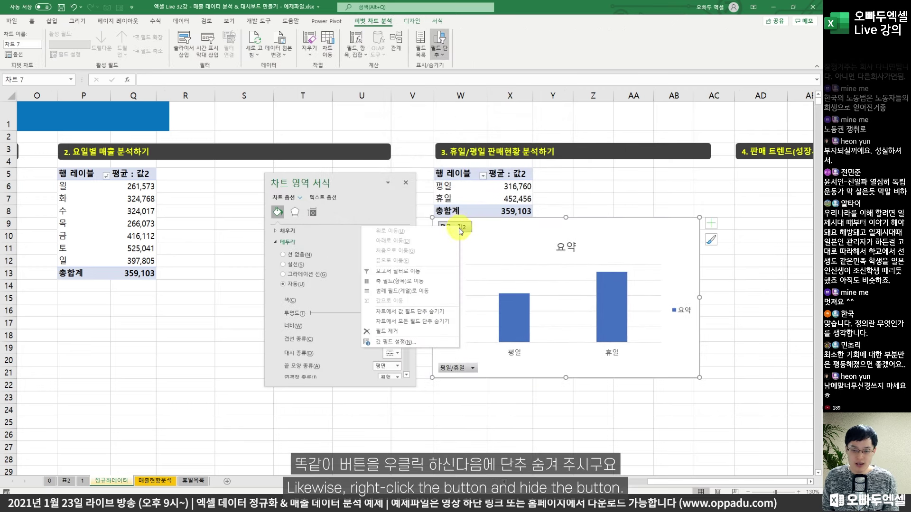
click(431, 321)
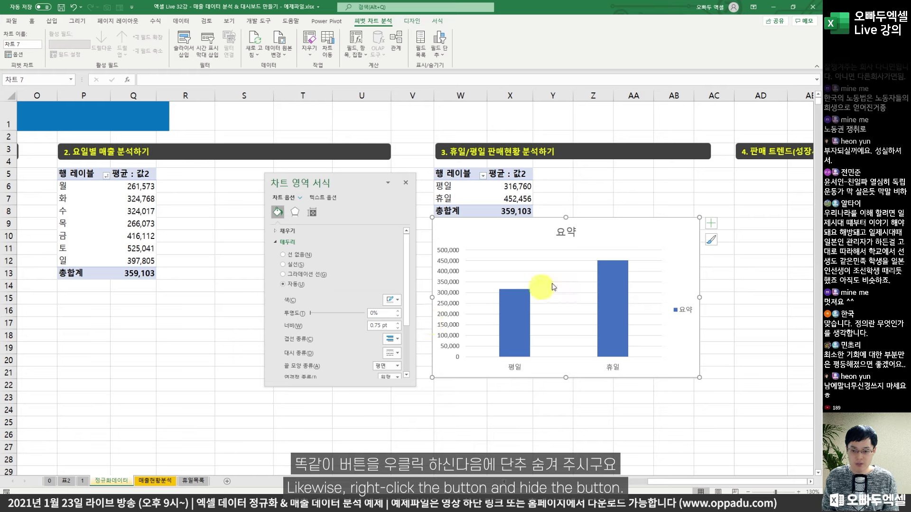
click(552, 232)
key(Delete)
click(452, 260)
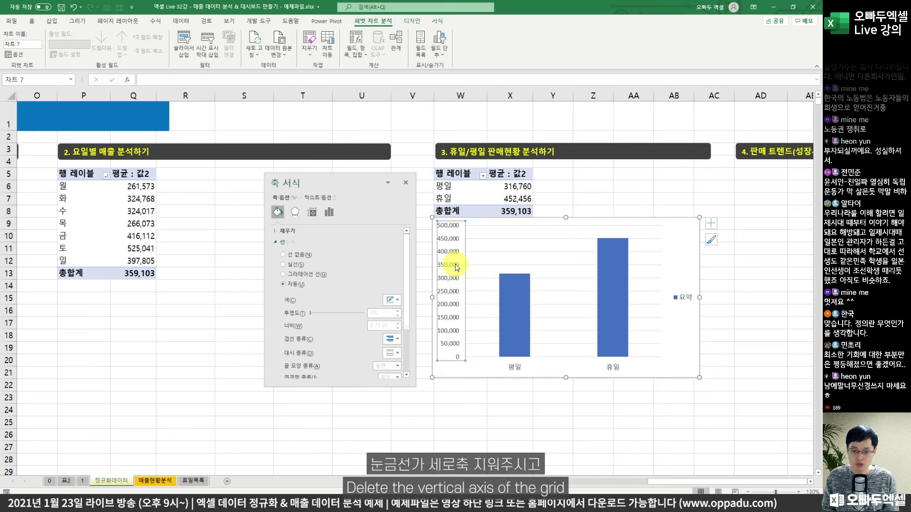
key(Delete)
key(Delete)
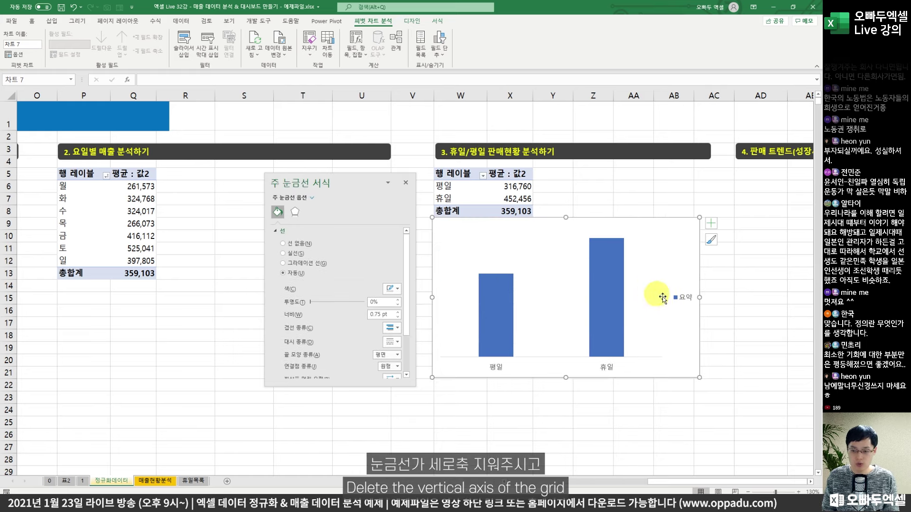
click(683, 297)
key(Delete)
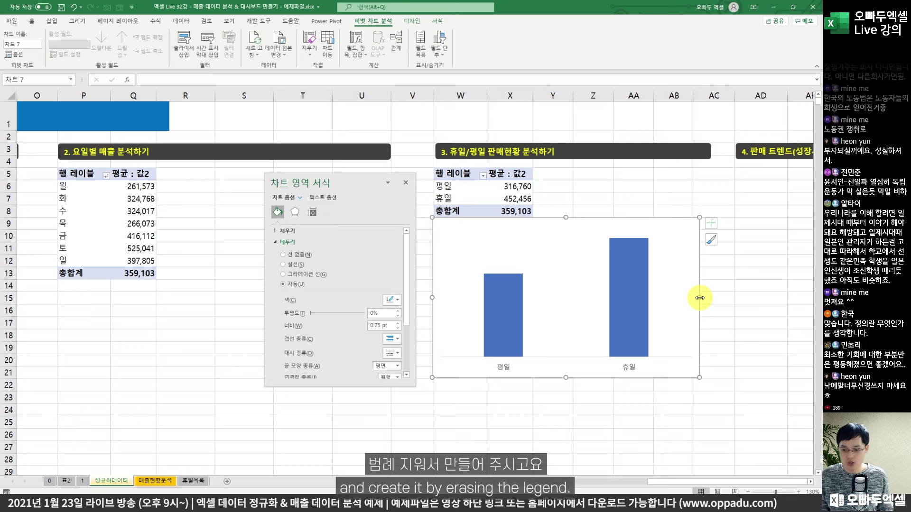
Narrow the 평일/휴일 chart slightly and set the gap width (간격 너비) of its bars to 100%
drag(700, 298, 679, 296)
right_click(621, 287)
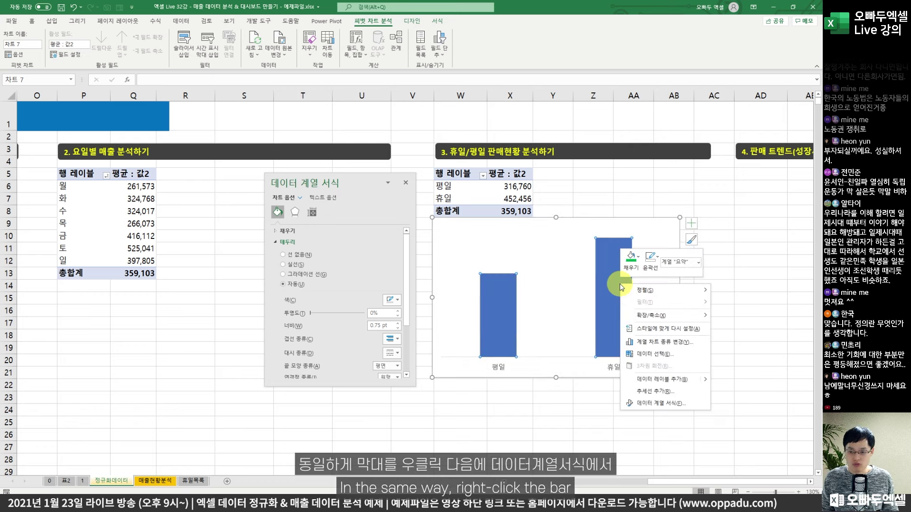
click(631, 405)
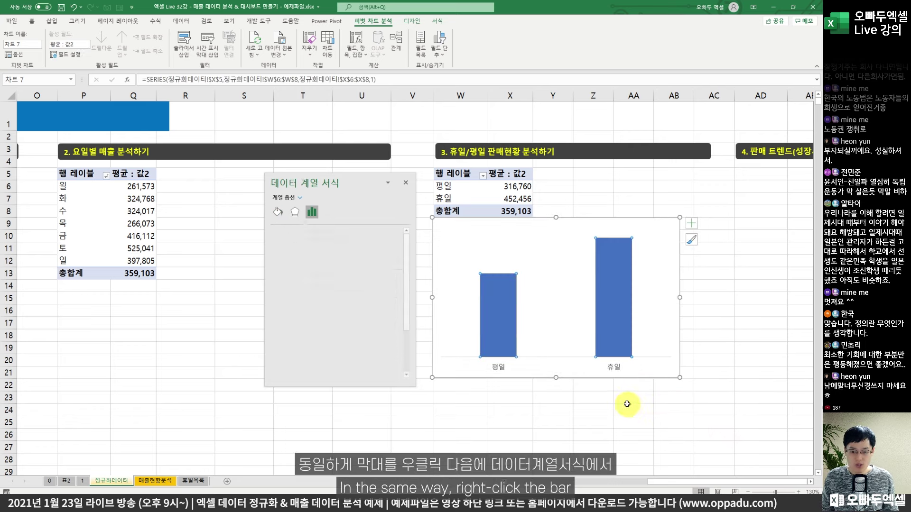
click(378, 287)
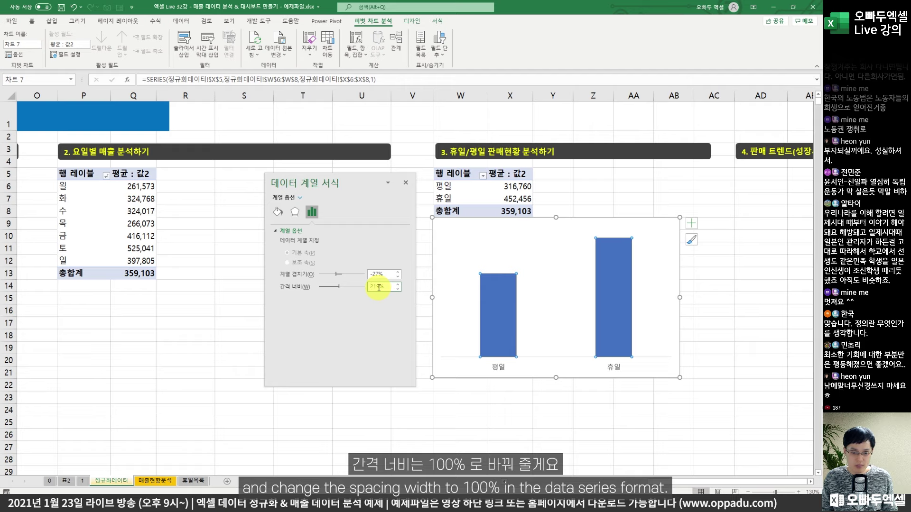
text(100)
key(Return)
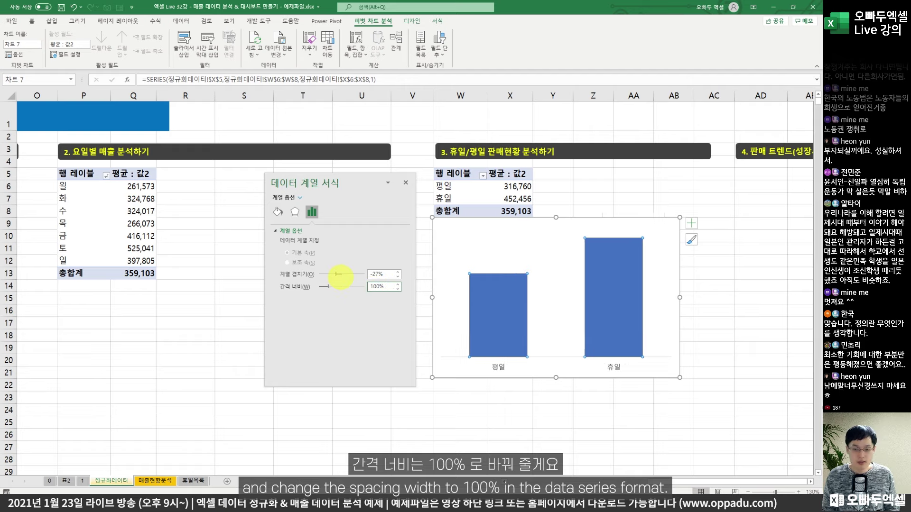
Add data labels to the bars in bold, larger text and reshape the chart to be narrower and taller
right_click(522, 298)
click(552, 395)
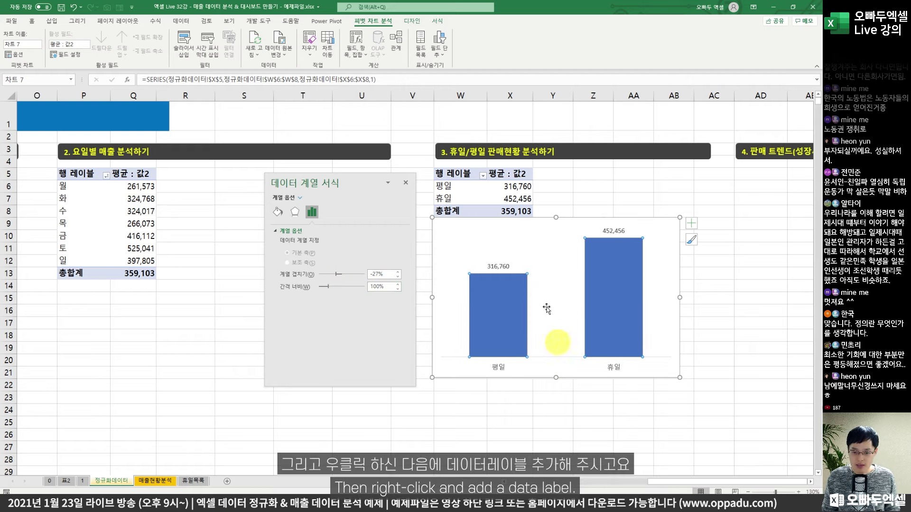
click(613, 231)
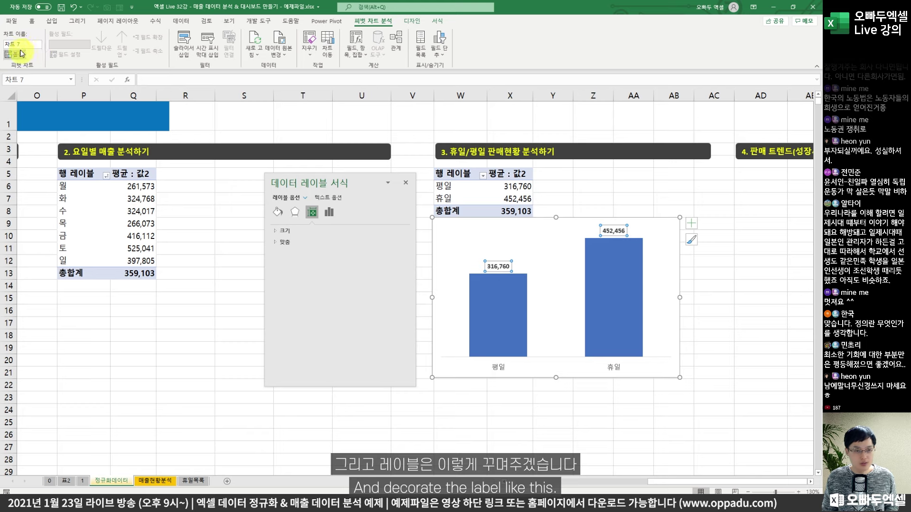
click(32, 21)
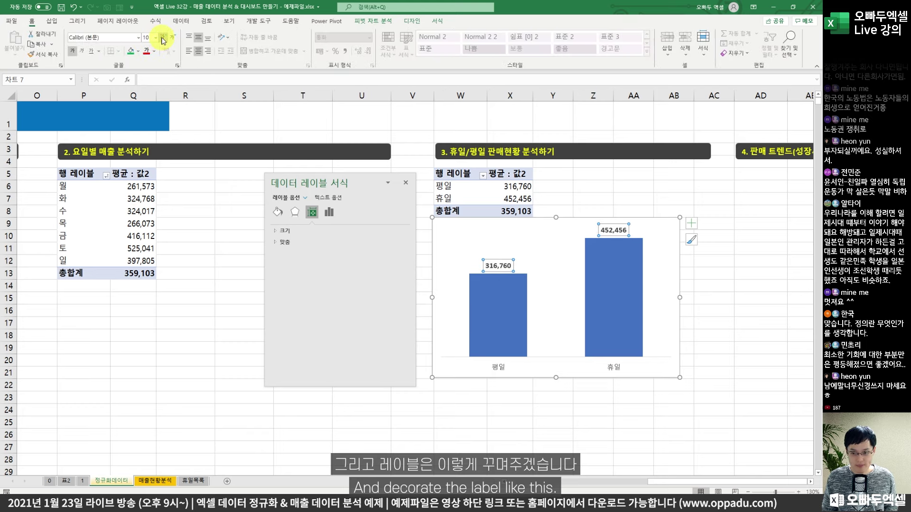
drag(680, 297, 555, 307)
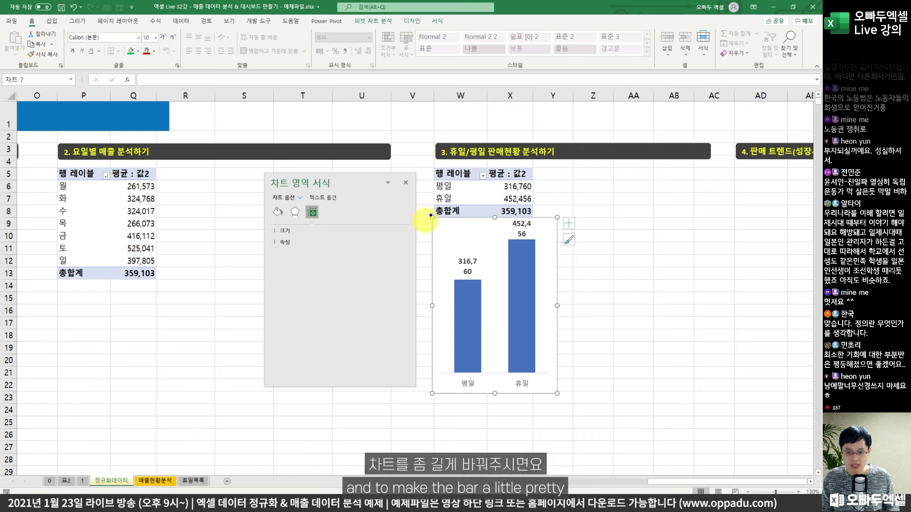
mouse_move(427, 216)
mouse_down()
mouse_move(551, 359)
mouse_move(571, 405)
mouse_up()
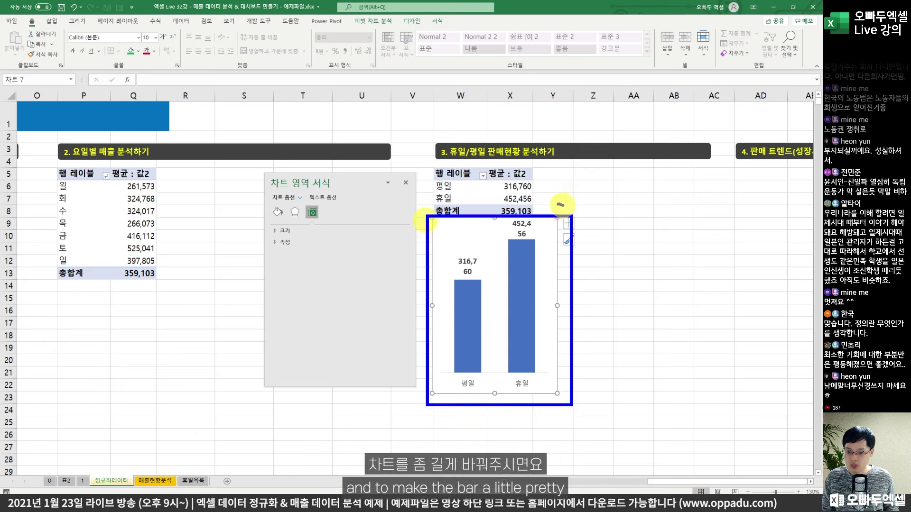
drag(563, 205, 534, 203)
drag(537, 192, 535, 244)
key(Escape)
key(ctrl+2)
key(Escape)
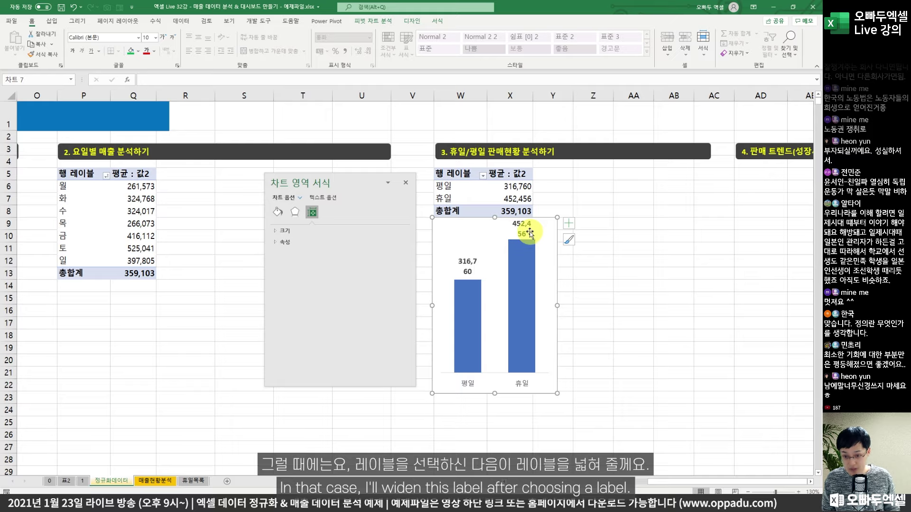
Widen the 휴일 and 평일 data labels so each number fits on one line, and move the chart slightly down
click(529, 230)
click(529, 229)
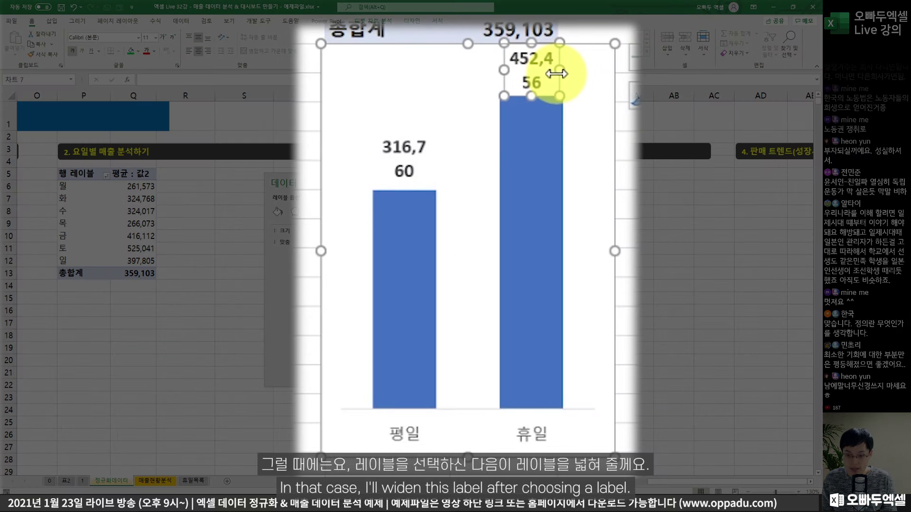
drag(556, 72, 590, 78)
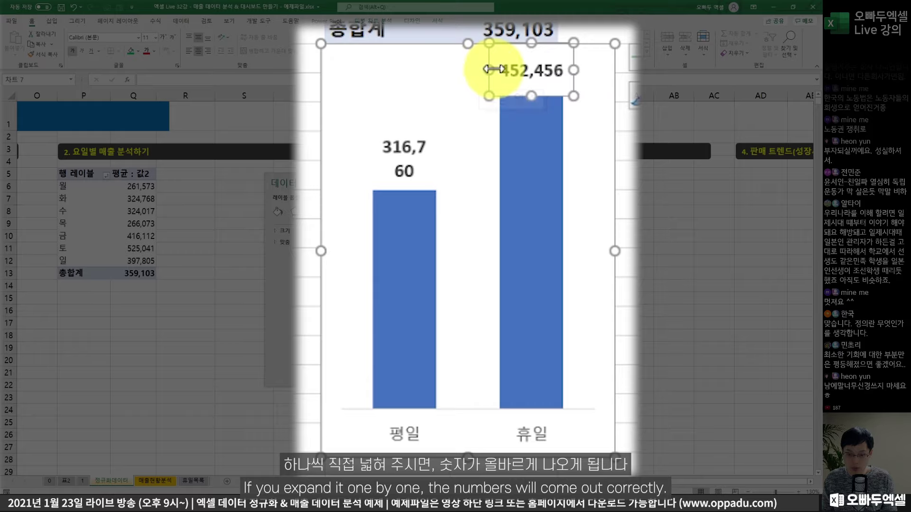
click(425, 157)
drag(426, 157, 459, 158)
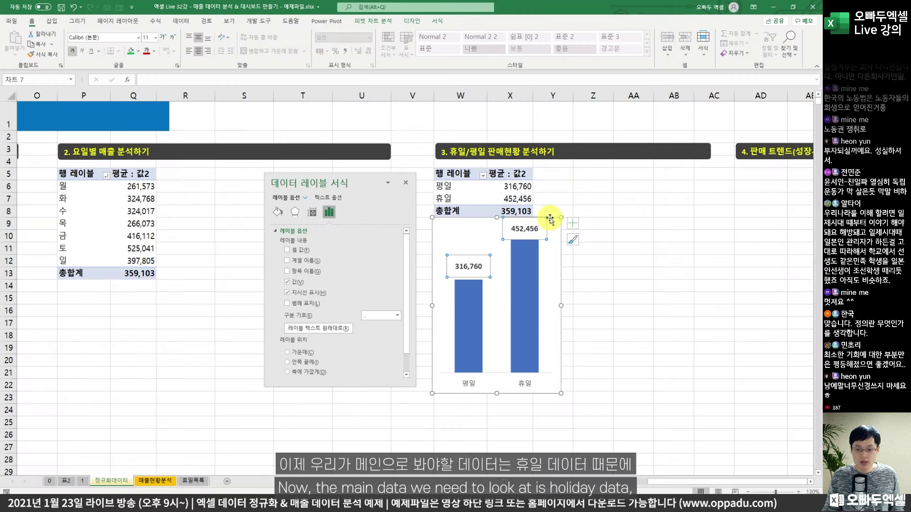
drag(549, 219, 546, 232)
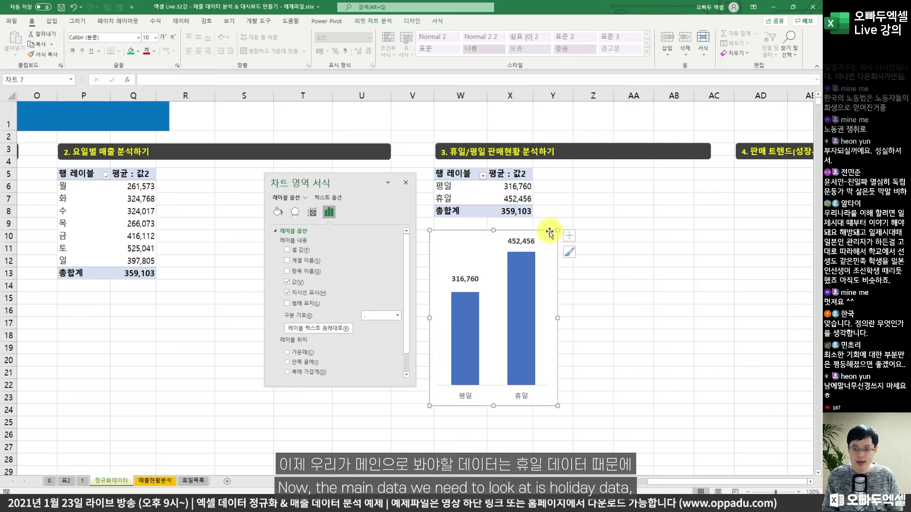
Fill only the 휴일 bar with the standard golden yellow colour
click(522, 282)
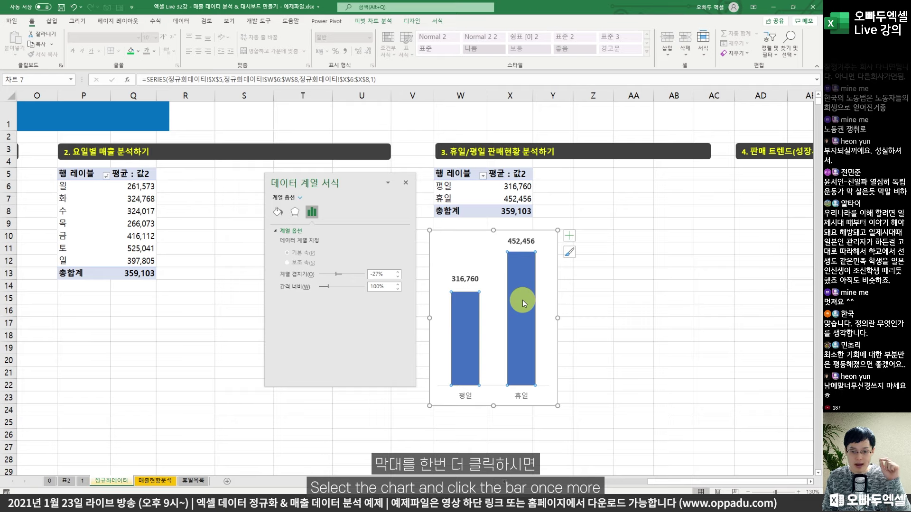
click(521, 297)
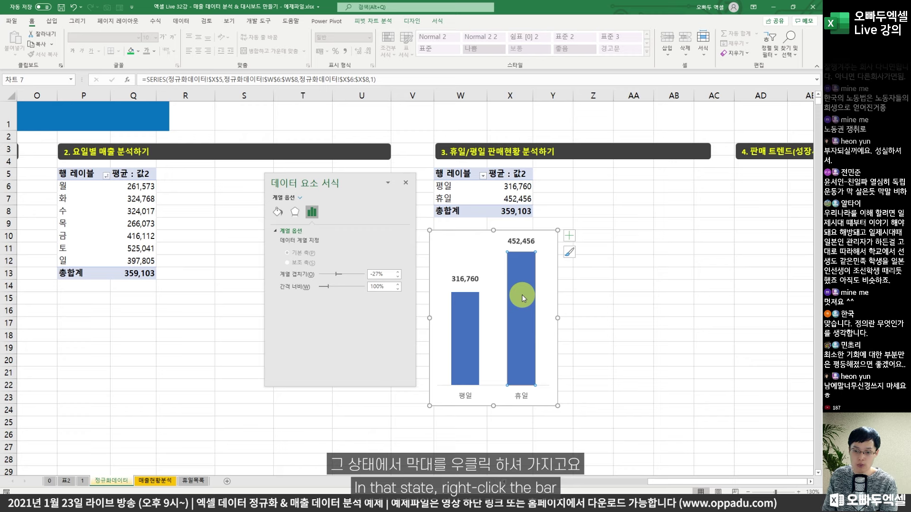
right_click(522, 296)
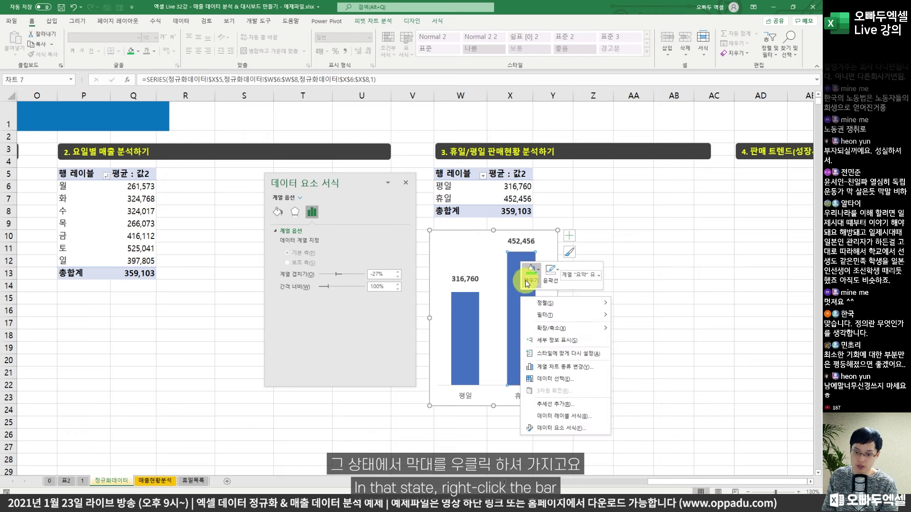
click(527, 280)
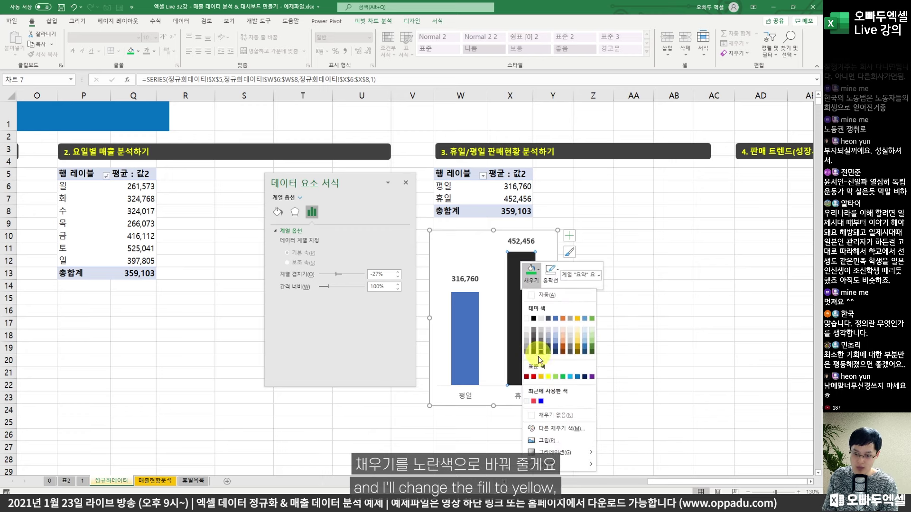
click(540, 377)
Fill the 평일 bar with light grey and narrow the chart slightly
right_click(481, 352)
click(483, 319)
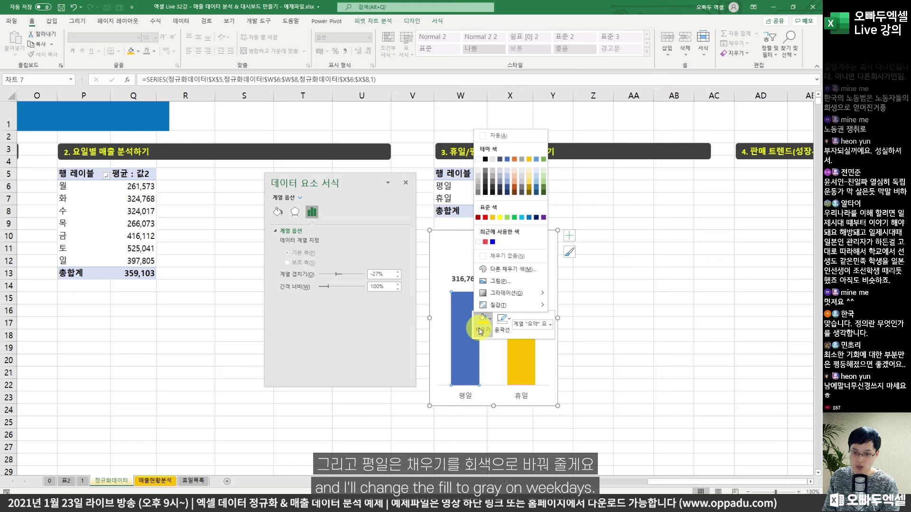
click(478, 185)
click(553, 323)
drag(558, 318, 553, 317)
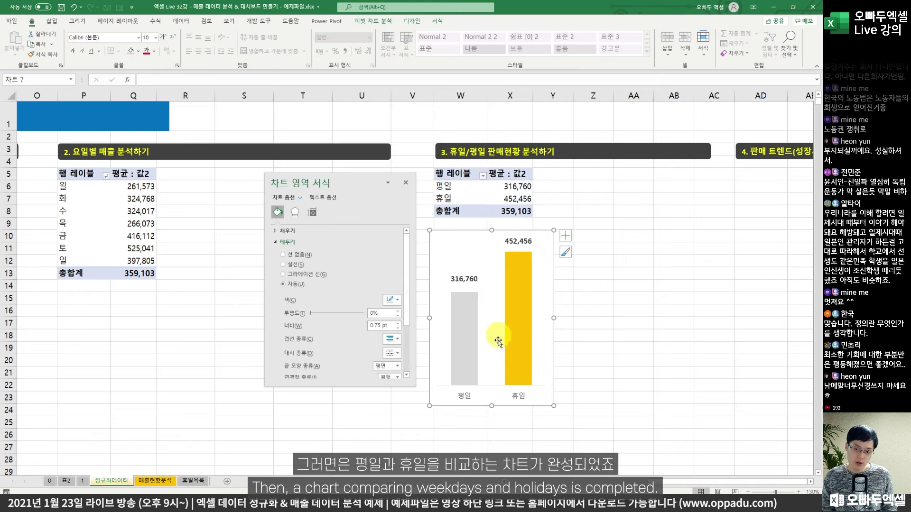
Cut the finished weekday/holiday column chart from this sheet and paste it into the 평일/휴일 card on the 매출현황분석 sheet
drag(461, 232, 466, 232)
click(473, 227)
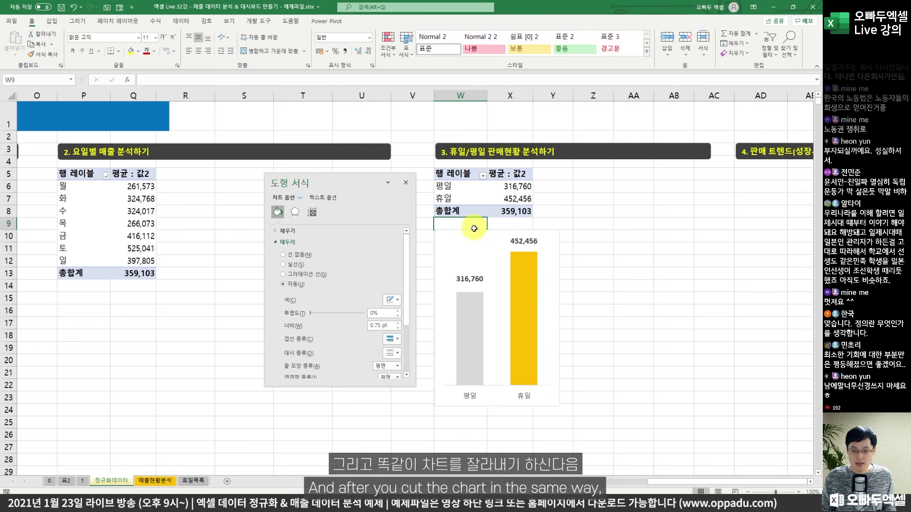
click(473, 231)
key(ctrl+x)
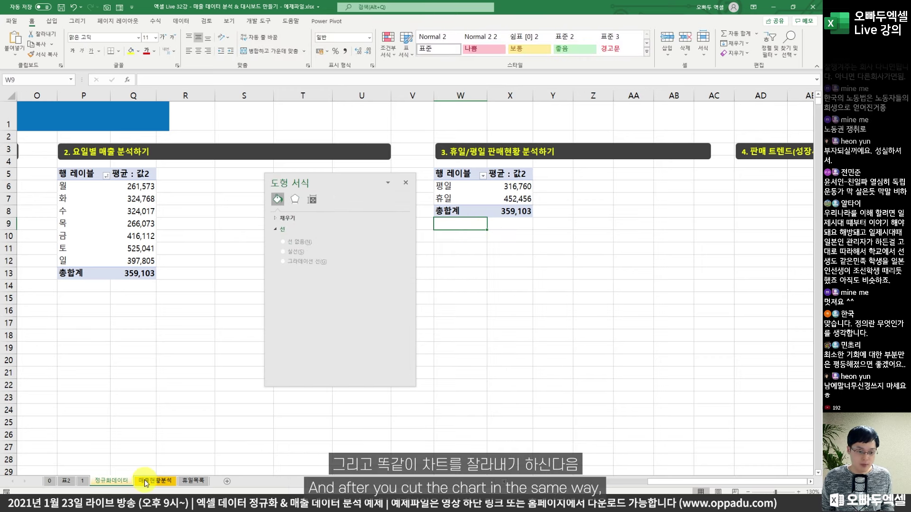
click(146, 482)
drag(305, 187, 504, 318)
click(773, 250)
click(778, 251)
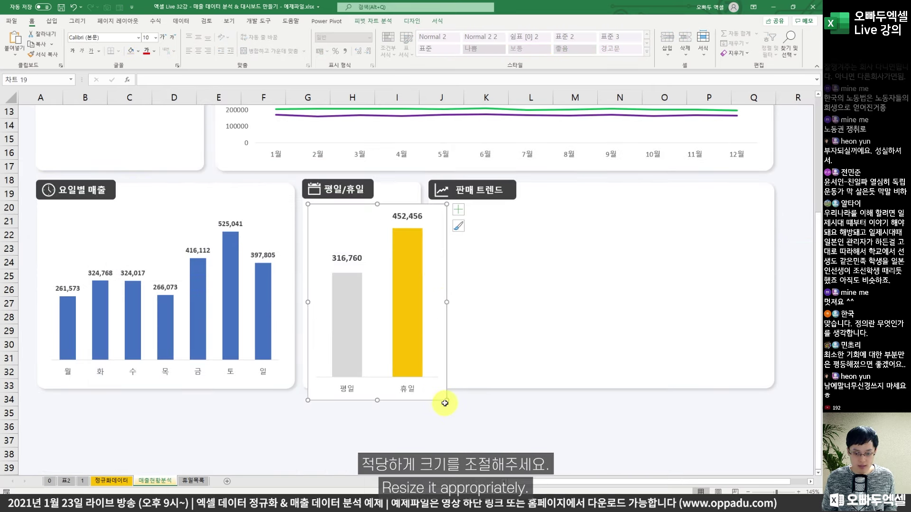
Shrink the pasted chart to fit inside the 평일/휴일 card and reduce its data labels to 10.5 pt
drag(445, 401, 415, 381)
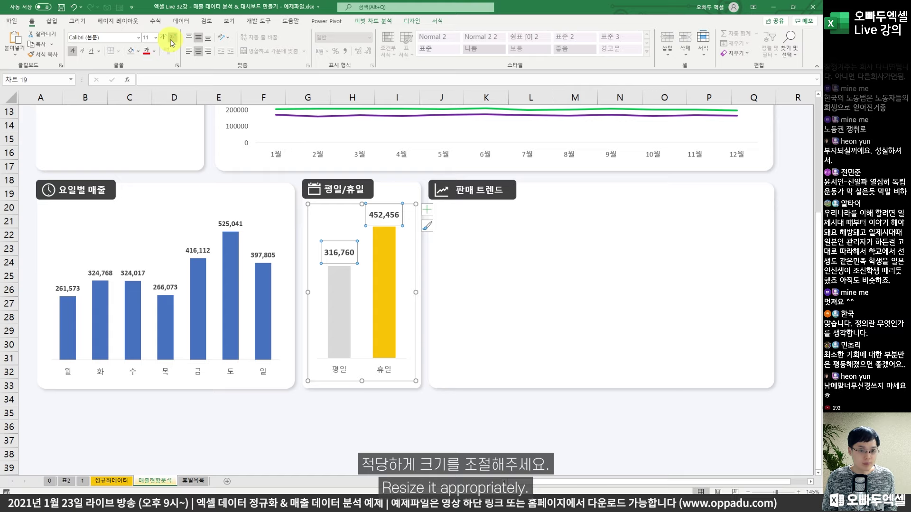
click(172, 42)
click(342, 206)
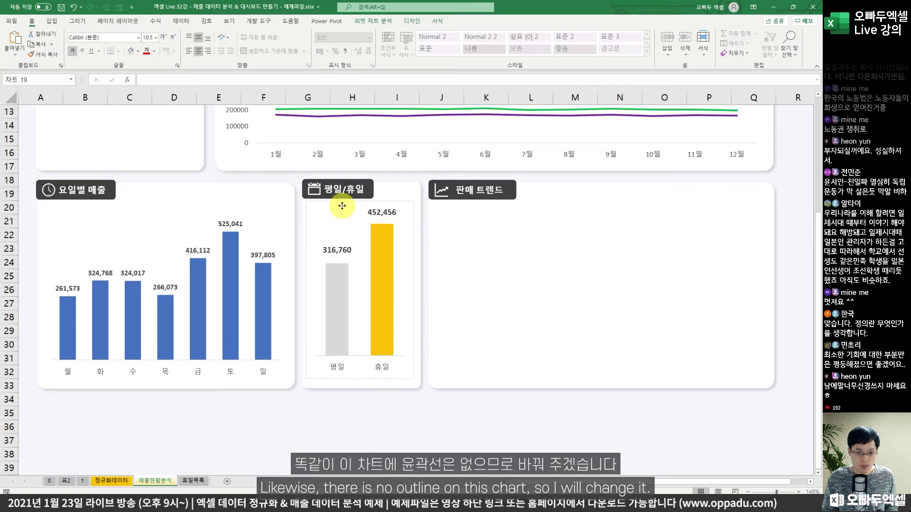
drag(342, 206, 344, 206)
drag(360, 379, 360, 382)
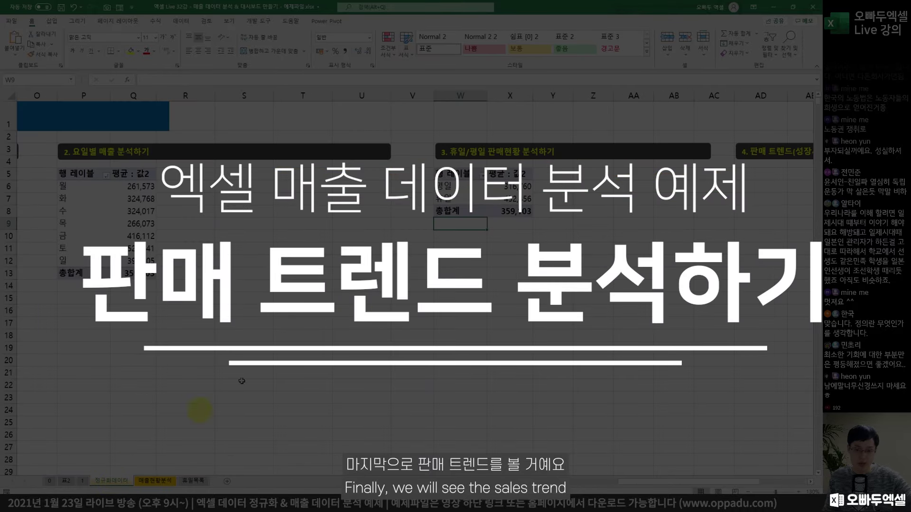
On the 정규화데이터 sheet, copy the 휴일/평일 pivot table to cell AD5 under the heading 4. 판매 트렌드(성장세) 분석하기
key(ctrl+c)
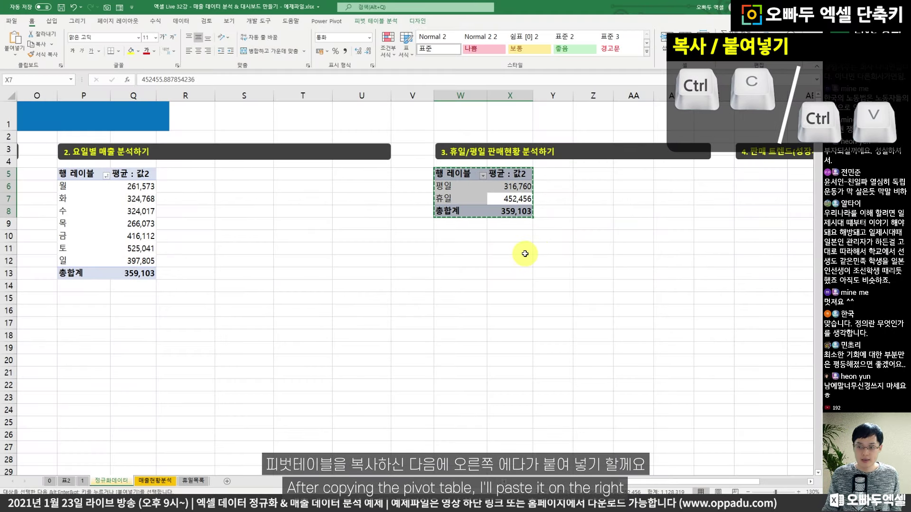
scroll(612, 178, right, 3)
click(611, 178)
key(ctrl+v)
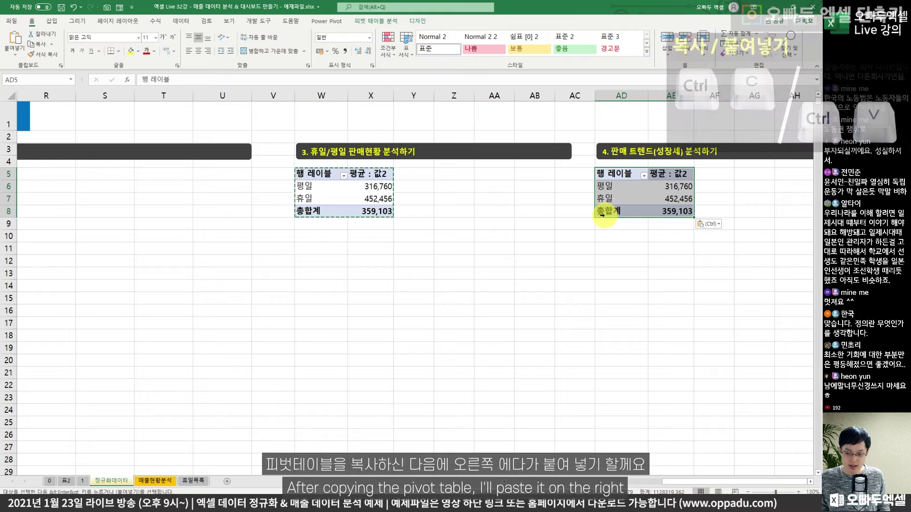
Show the field list for the copied pivot table and remove the 평일/휴일 field from its rows
scroll(572, 203, right, 7)
click(289, 198)
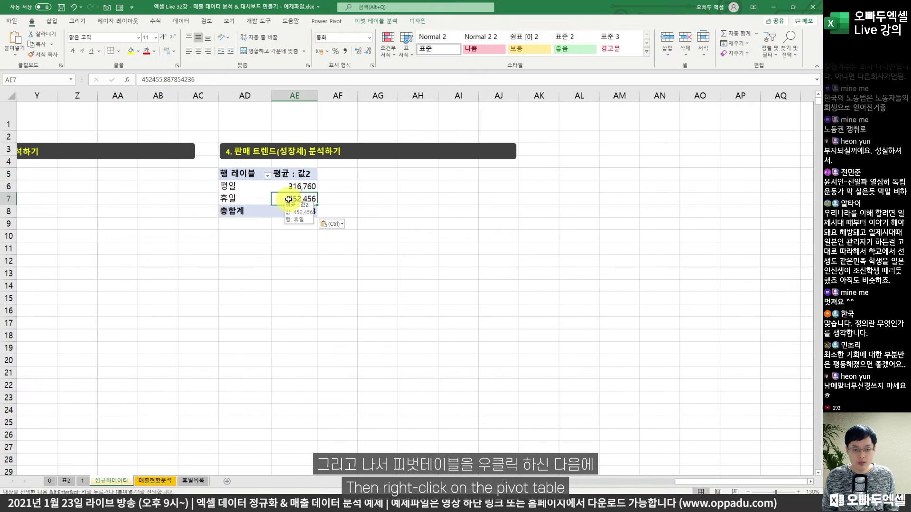
right_click(288, 199)
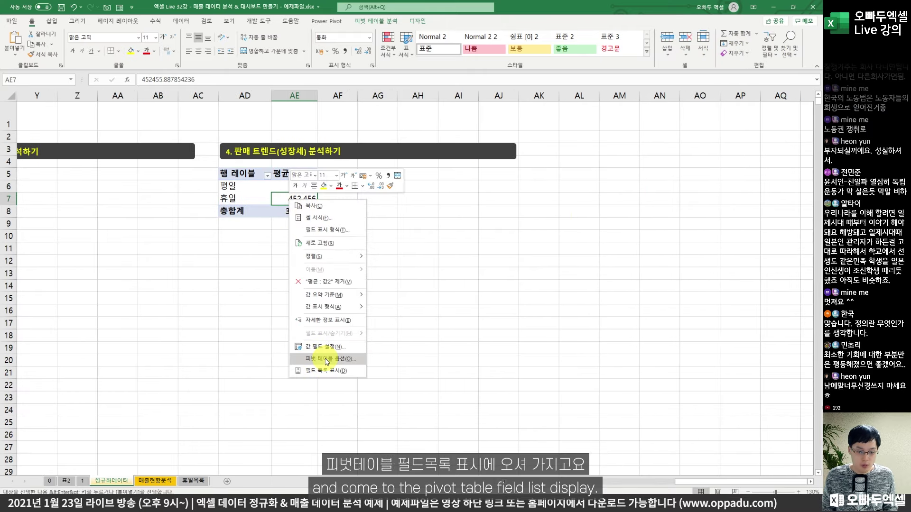
click(324, 373)
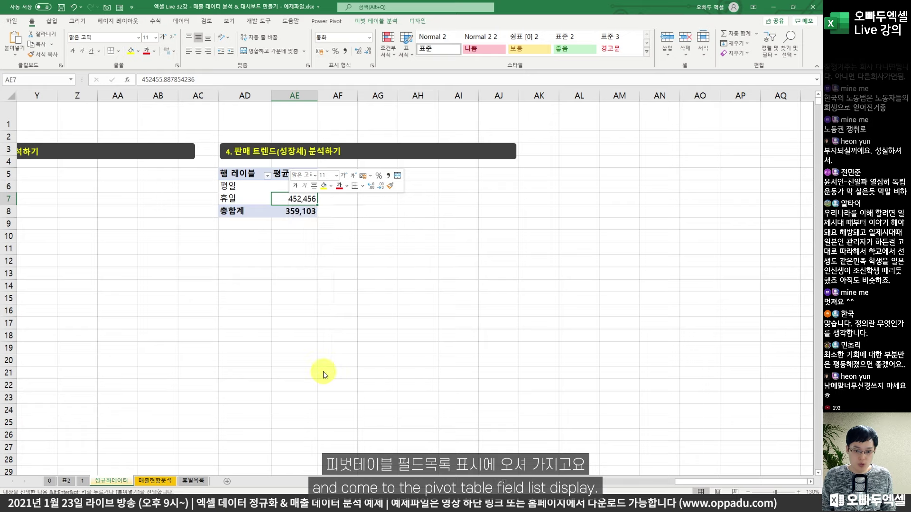
drag(336, 114, 338, 115)
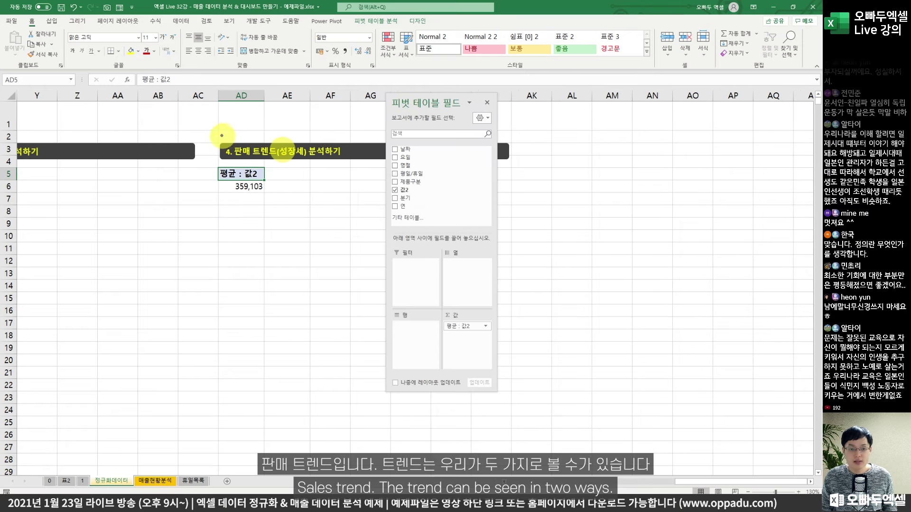
mouse_move(218, 134)
mouse_down()
mouse_move(285, 161)
mouse_move(341, 163)
mouse_up()
drag(275, 117, 302, 116)
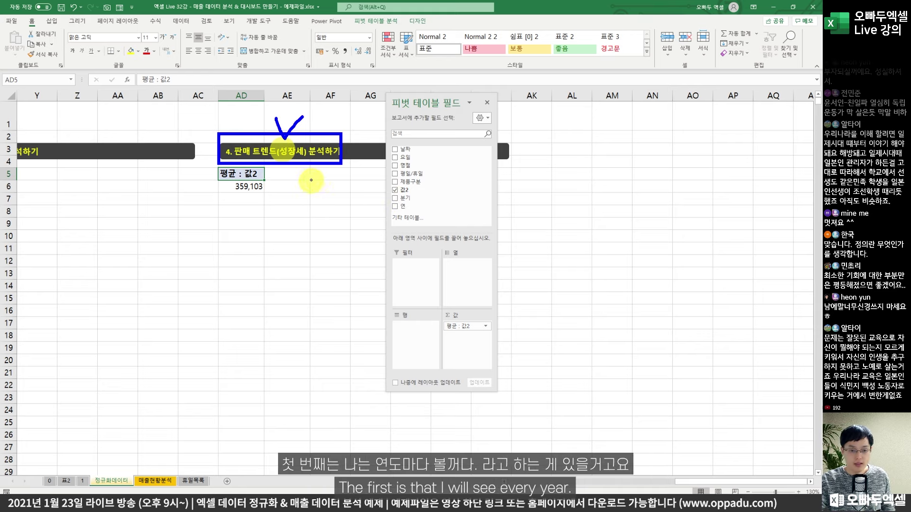
mouse_move(308, 179)
mouse_down()
mouse_move(342, 179)
mouse_move(338, 214)
mouse_move(373, 180)
mouse_up()
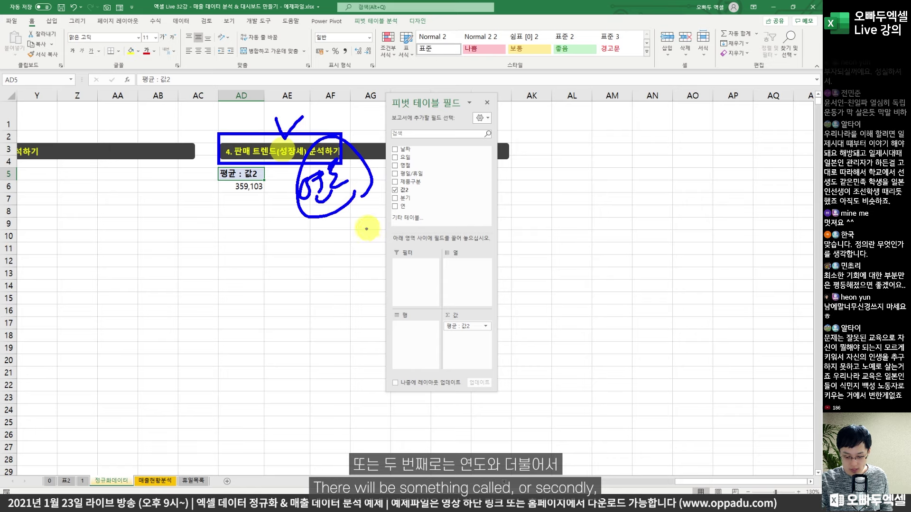
mouse_move(335, 237)
mouse_down()
mouse_move(347, 246)
mouse_move(377, 325)
mouse_move(386, 311)
mouse_move(313, 246)
mouse_move(356, 342)
mouse_up()
key(Escape)
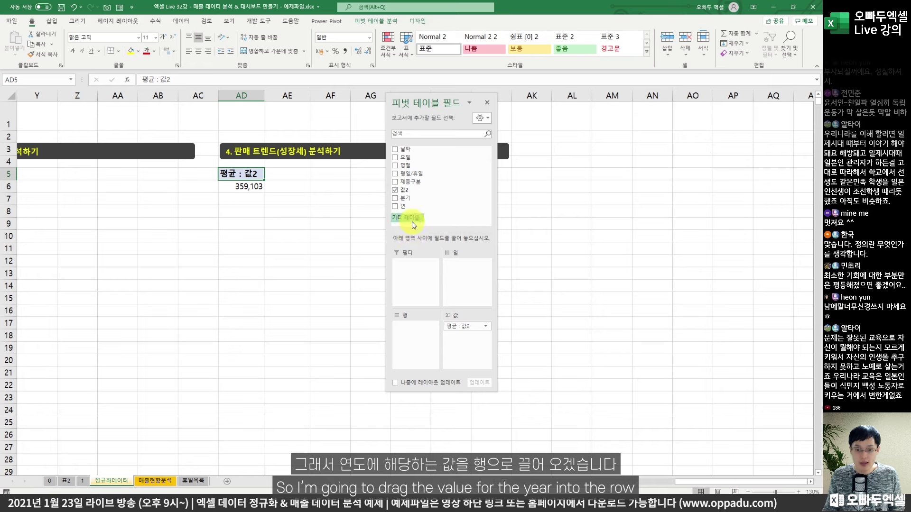
Add the 연 field to the rows of the sales trend pivot table
drag(404, 207, 416, 332)
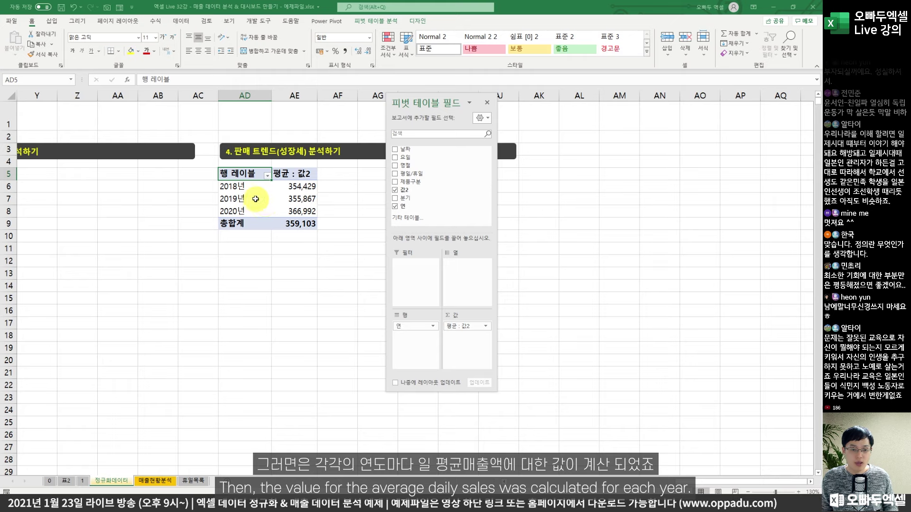
key(ctrl+2)
drag(270, 162, 322, 236)
drag(283, 149, 303, 148)
mouse_move(325, 189)
mouse_down()
mouse_move(287, 196)
mouse_move(280, 188)
mouse_up()
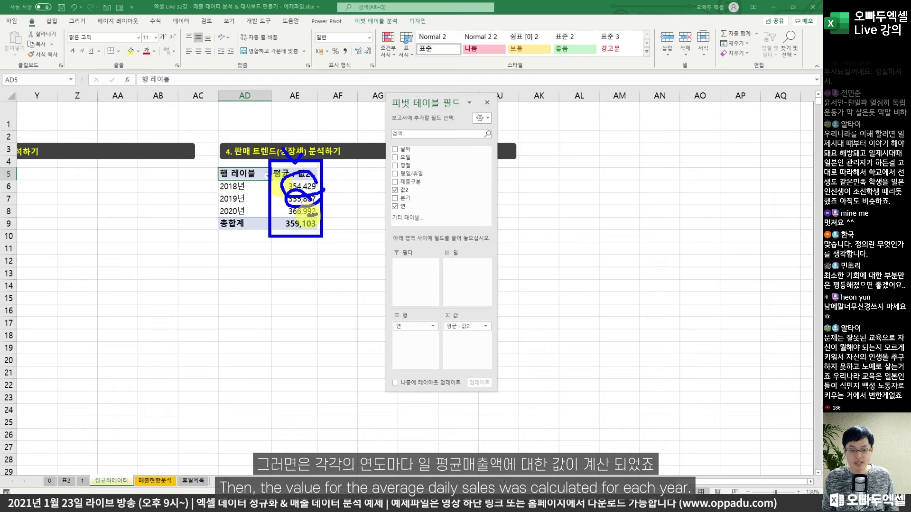
drag(311, 214, 314, 204)
key(Escape)
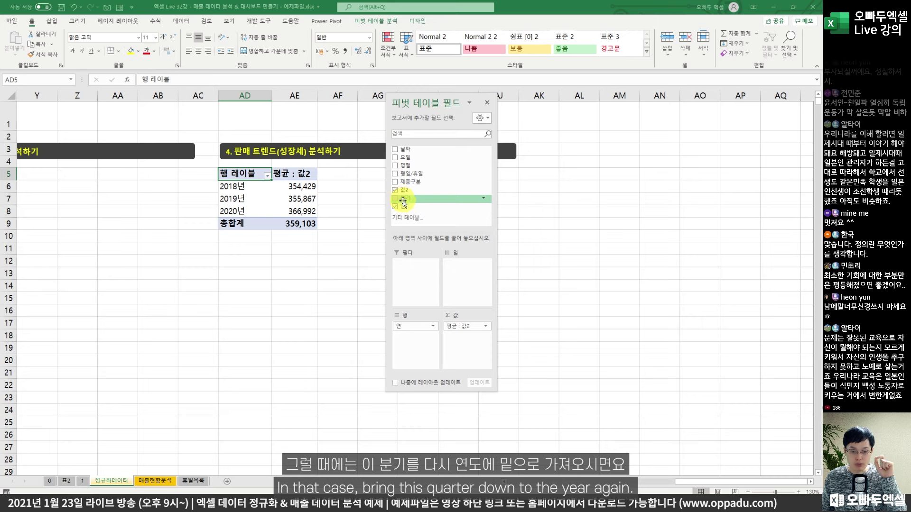
Add the 분기 field to the pivot table's rows beneath 연
drag(403, 202, 404, 334)
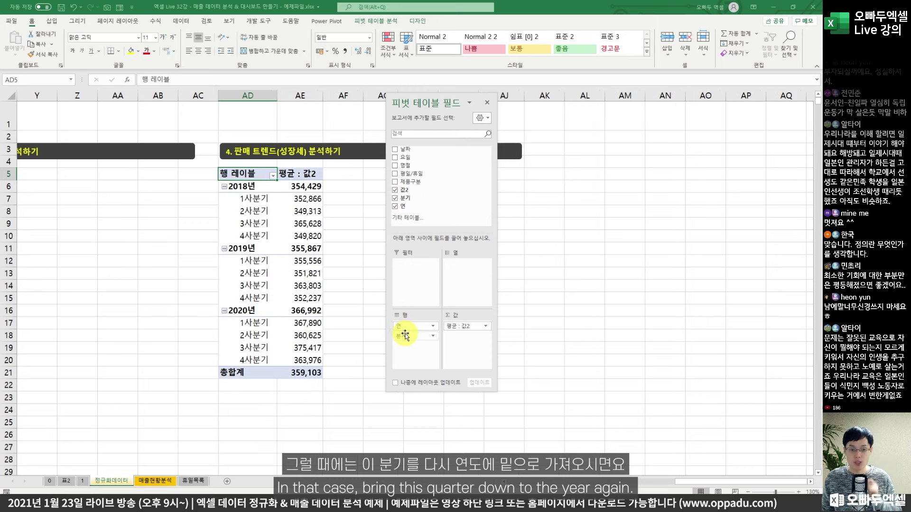
click(253, 212)
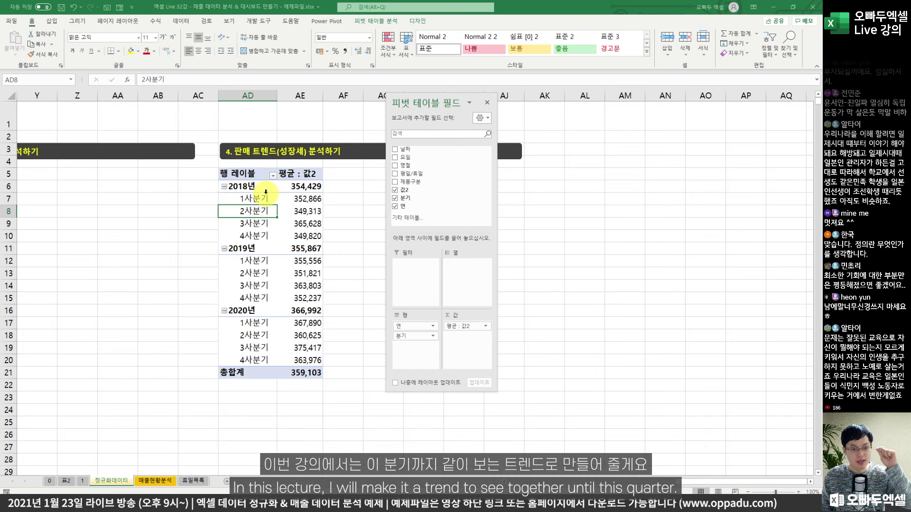
Insert a basic line chart (꺾은선형) from the year and quarter pivot table
click(257, 198)
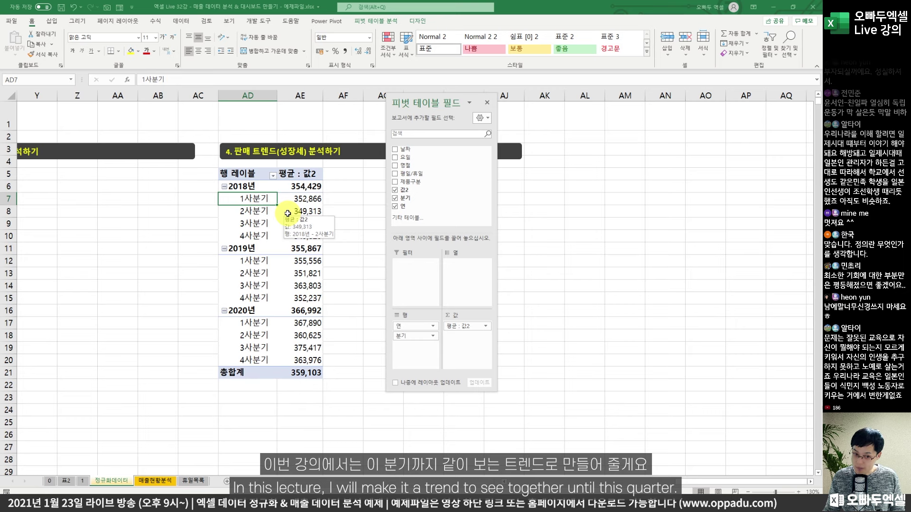
click(53, 21)
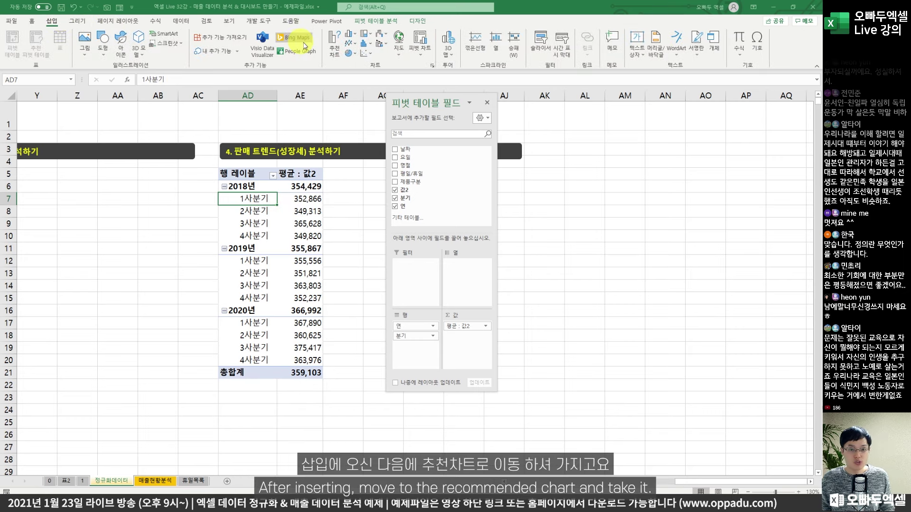
click(334, 46)
click(306, 186)
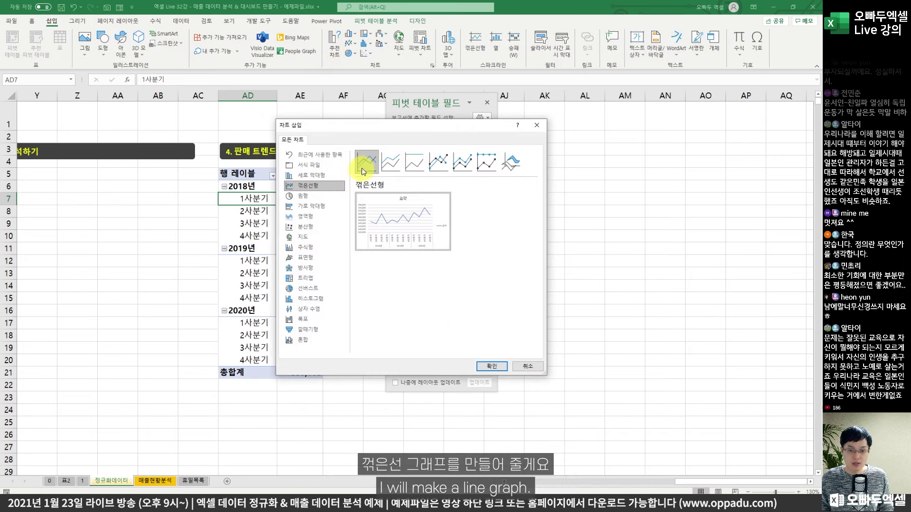
click(492, 366)
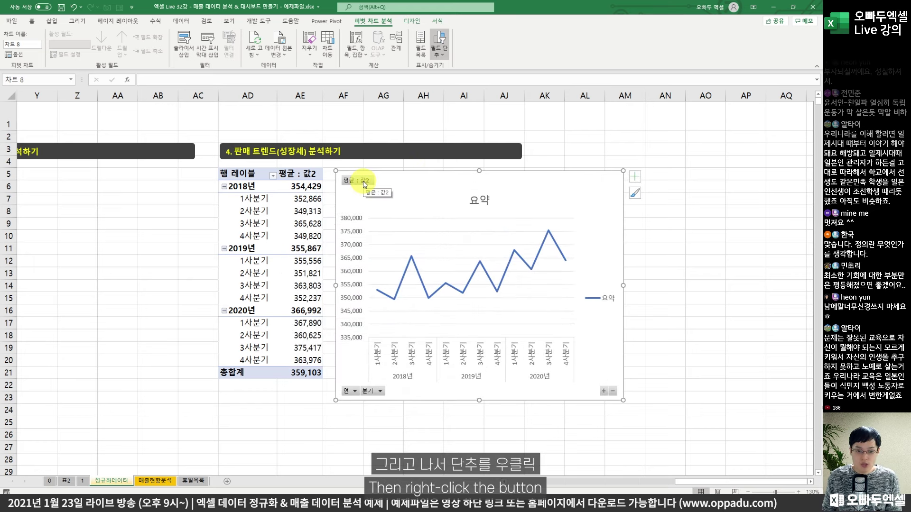
Hide all field buttons on the line chart and delete its vertical axis and gridlines
right_click(365, 184)
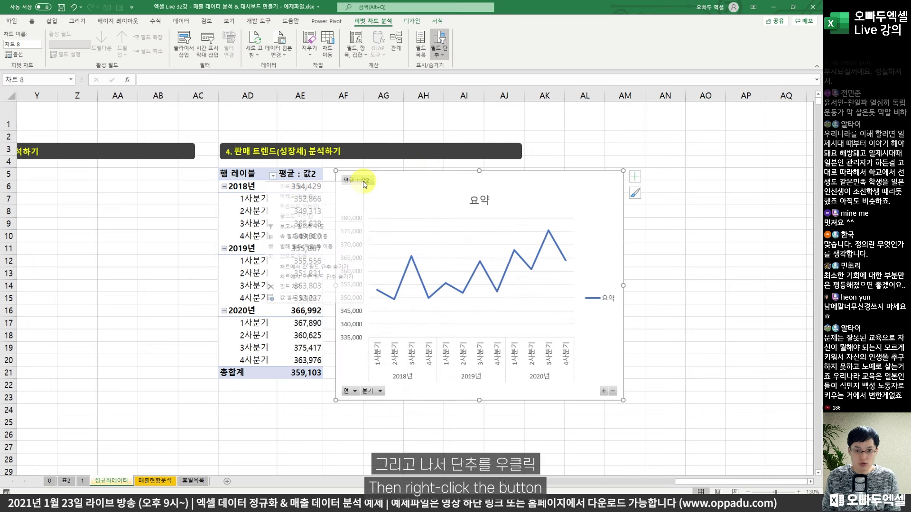
click(323, 278)
click(351, 257)
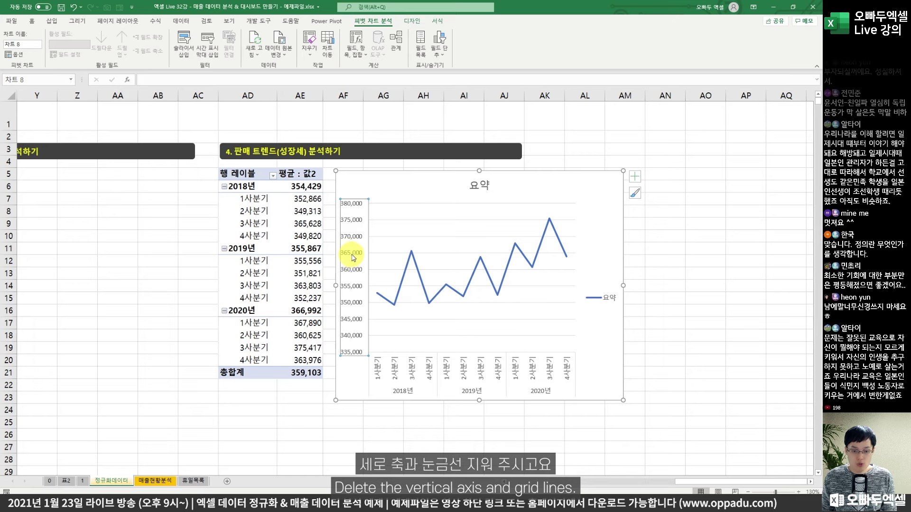
key(Delete)
key(Delete)
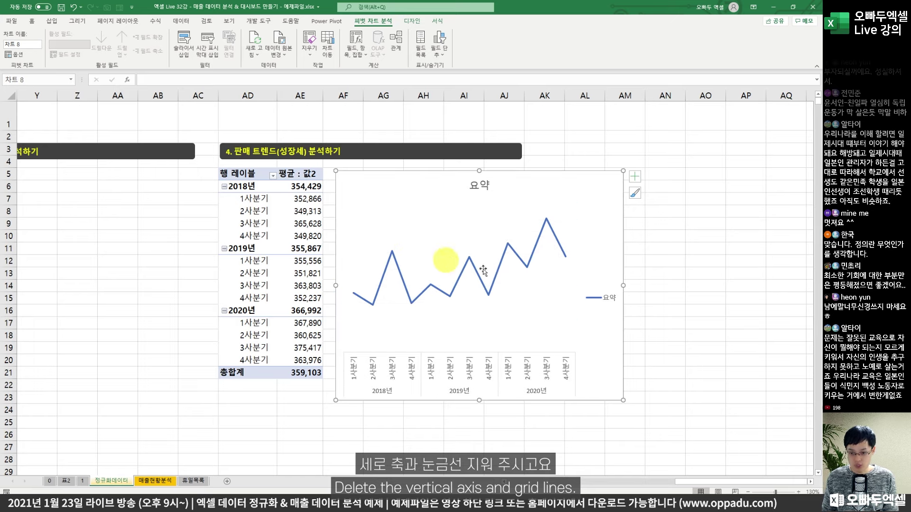
Delete the line chart's legend and 요약 title, and widen the chart to column AN
click(612, 297)
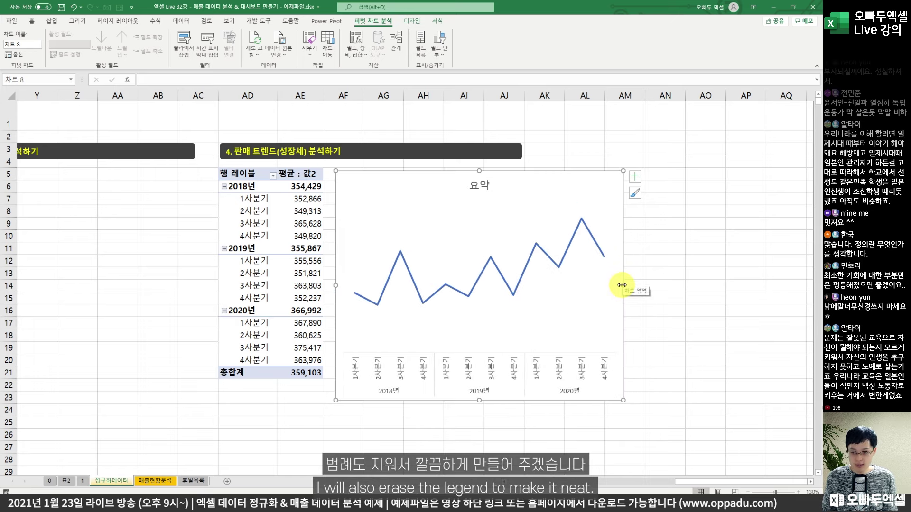
drag(621, 285, 681, 279)
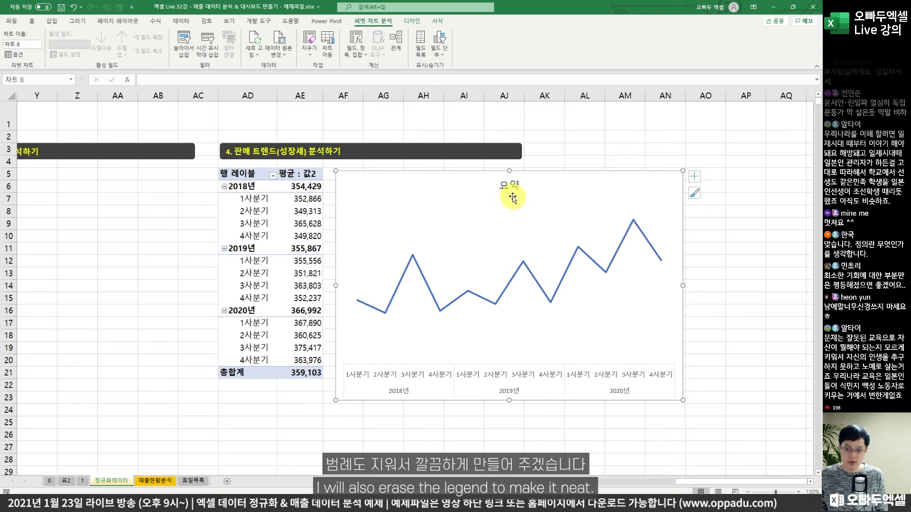
key(Delete)
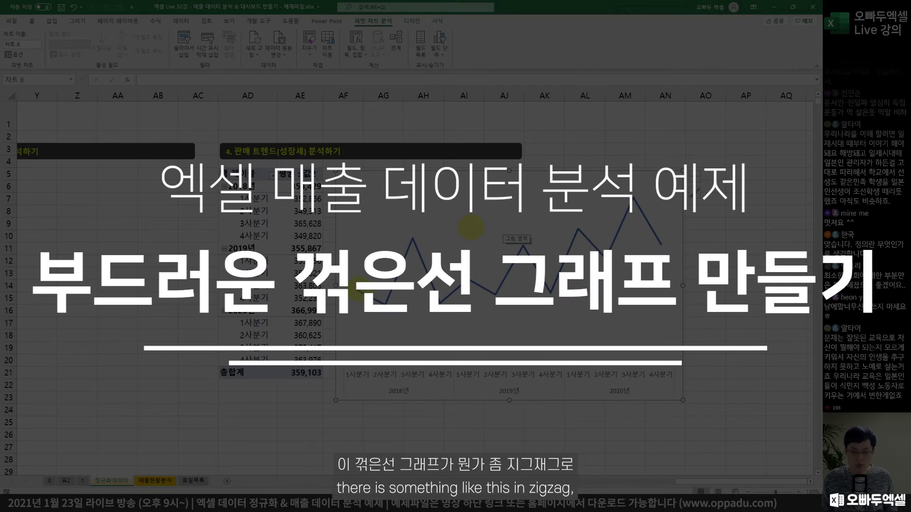
mouse_move(378, 303)
mouse_down()
mouse_move(398, 258)
mouse_move(432, 301)
mouse_move(502, 268)
mouse_move(539, 287)
mouse_move(616, 217)
mouse_move(648, 226)
mouse_up()
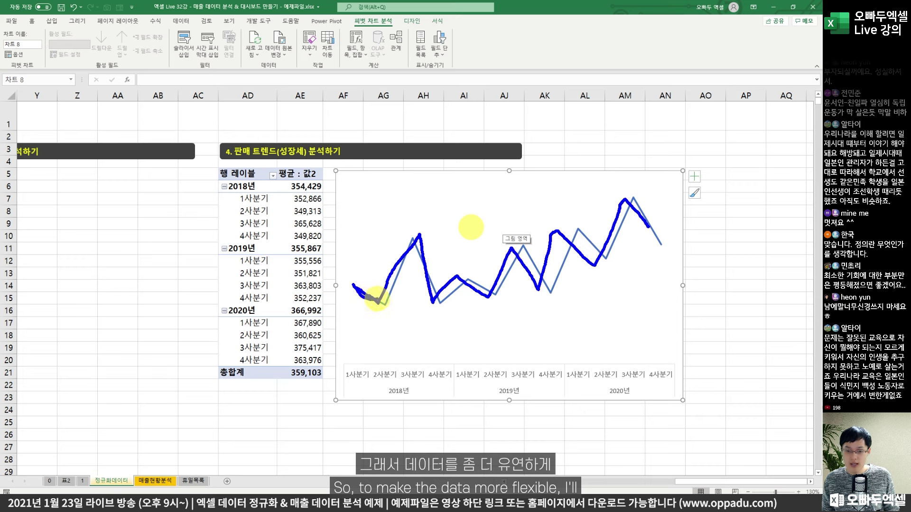
key(Escape)
Turn on smoothed line (완만한 선) for the quarterly sales data series in the line chart
right_click(532, 261)
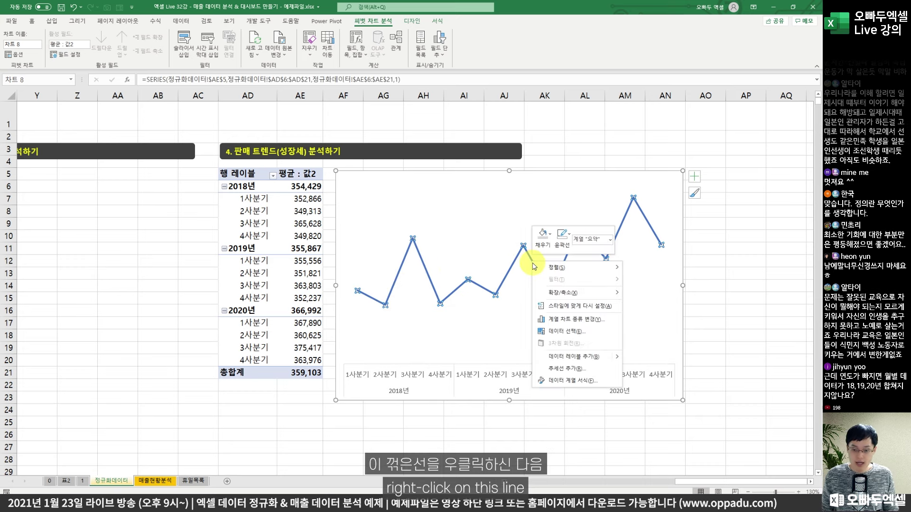
click(561, 381)
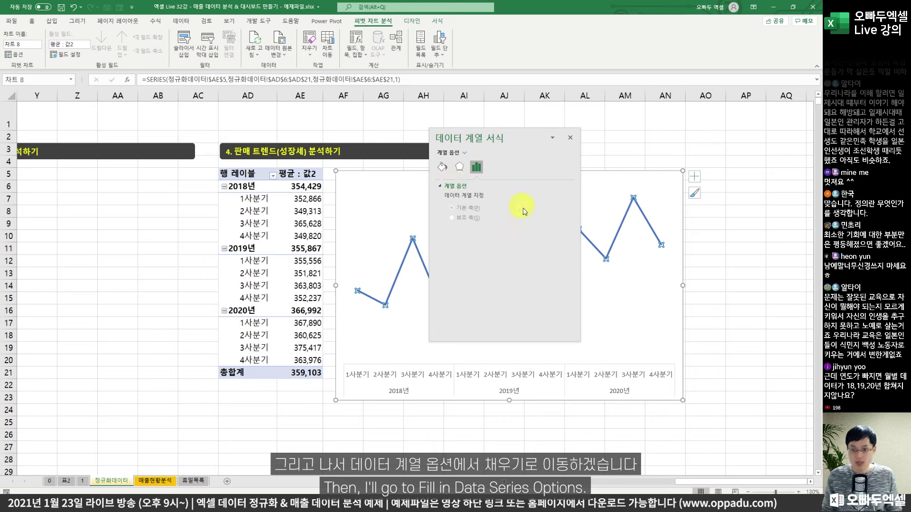
click(440, 168)
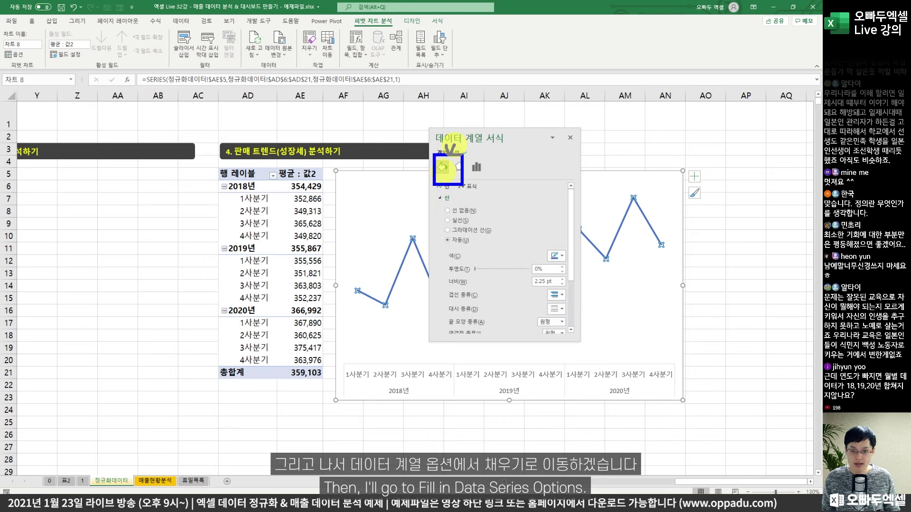
scroll(441, 319, down, 3)
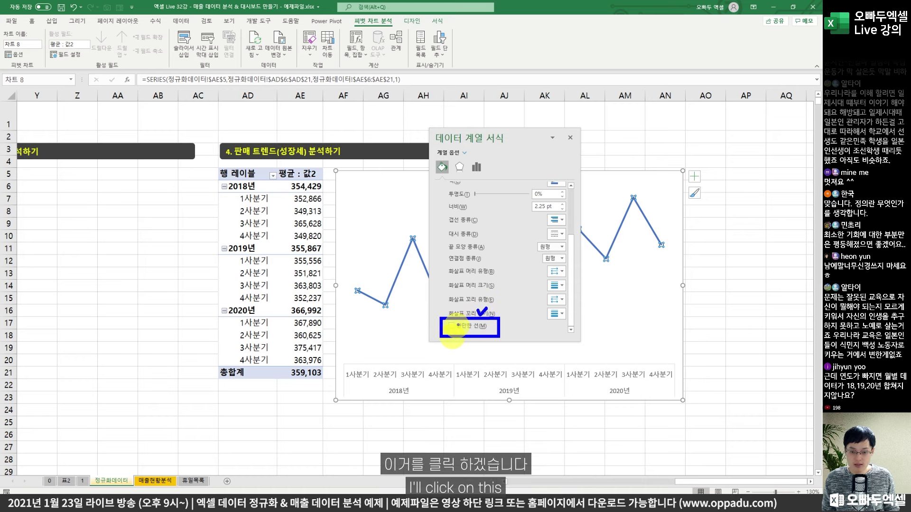
click(456, 326)
drag(493, 137, 204, 135)
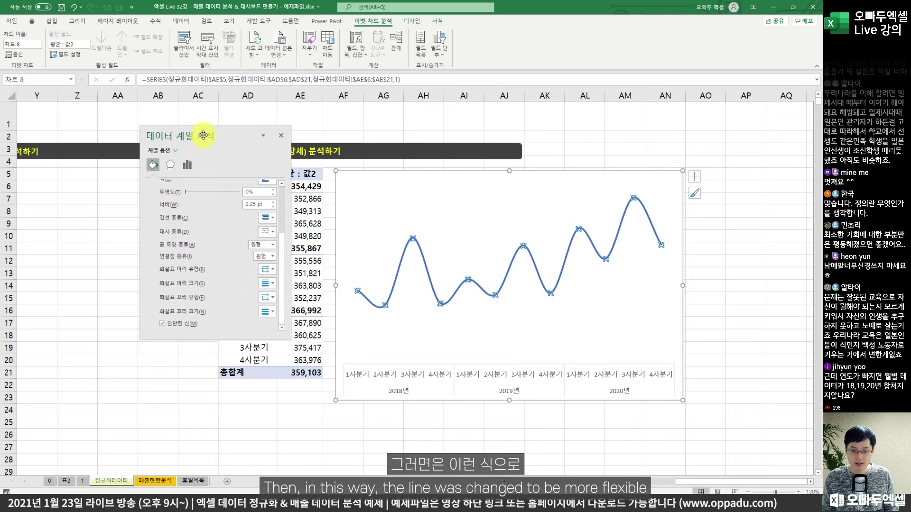
click(398, 149)
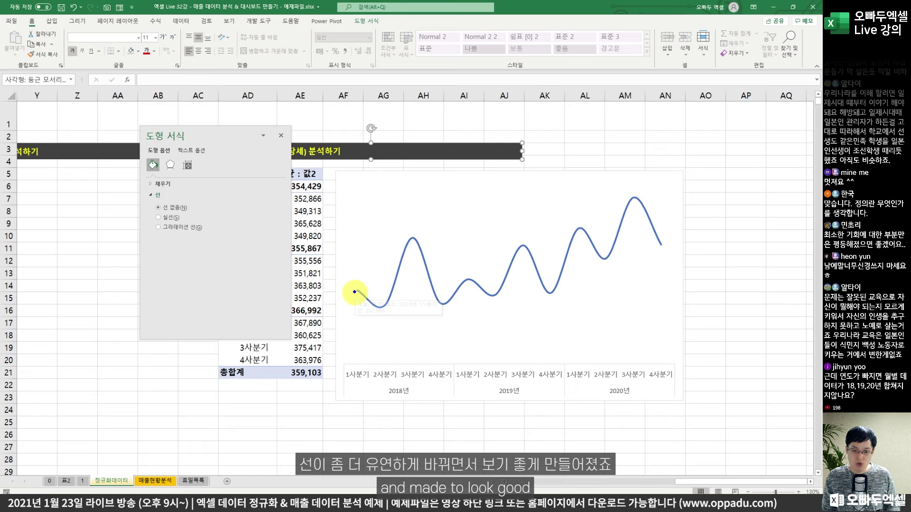
mouse_move(369, 302)
mouse_down()
mouse_move(409, 258)
mouse_move(453, 276)
mouse_move(507, 257)
mouse_move(558, 274)
mouse_move(660, 243)
mouse_up()
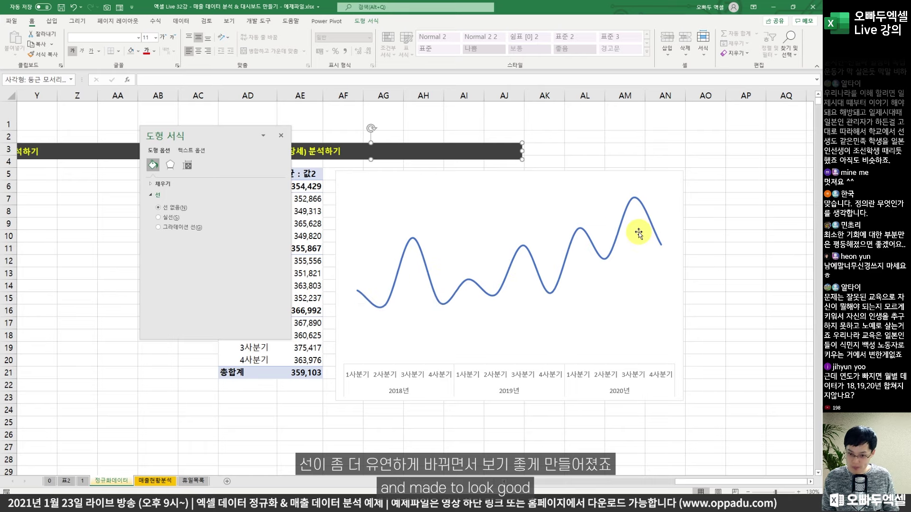
Add a linear trendline (추세선) to the chart and display its equation on the chart
click(587, 176)
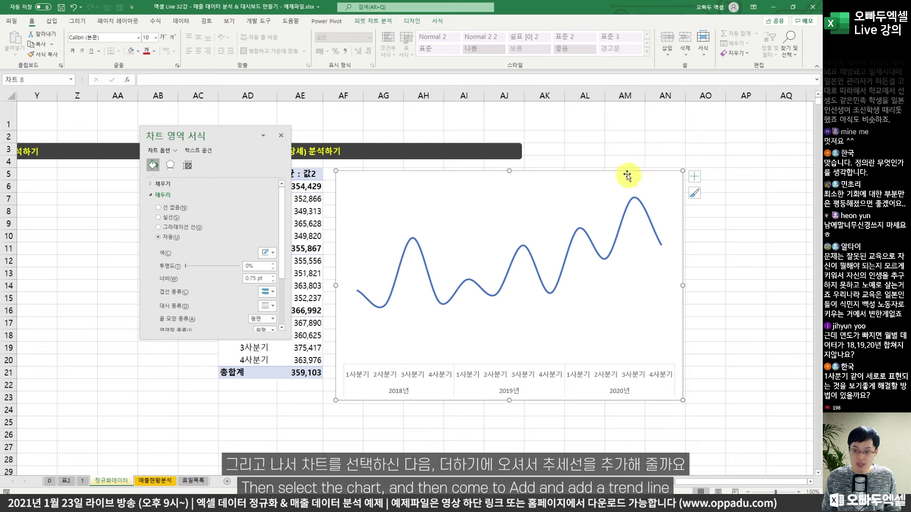
click(694, 178)
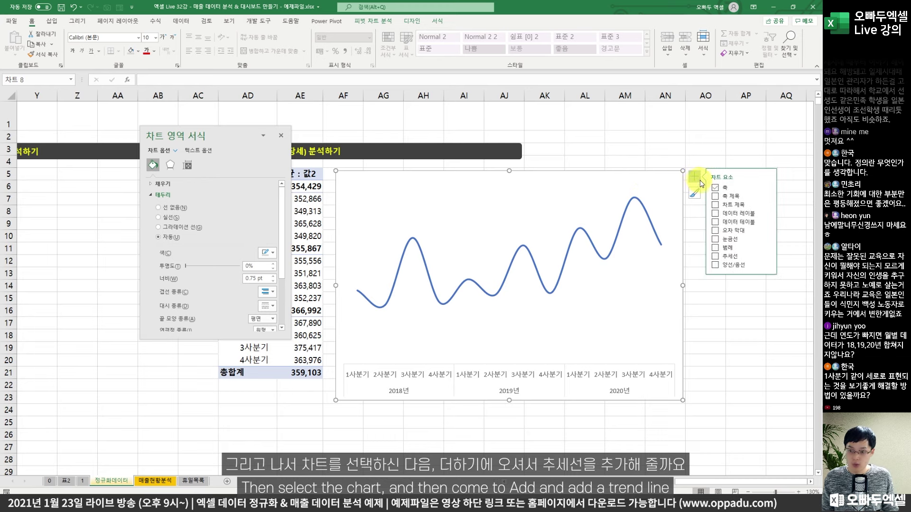
click(716, 256)
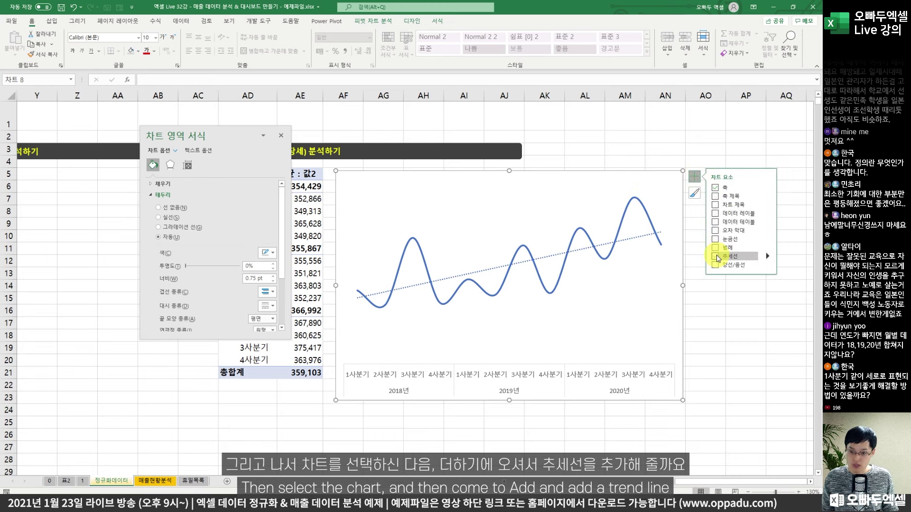
right_click(557, 258)
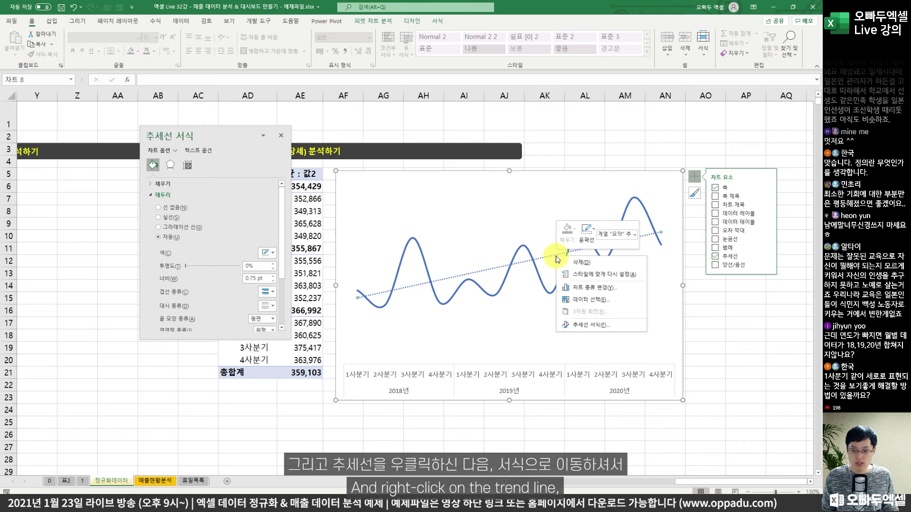
click(588, 325)
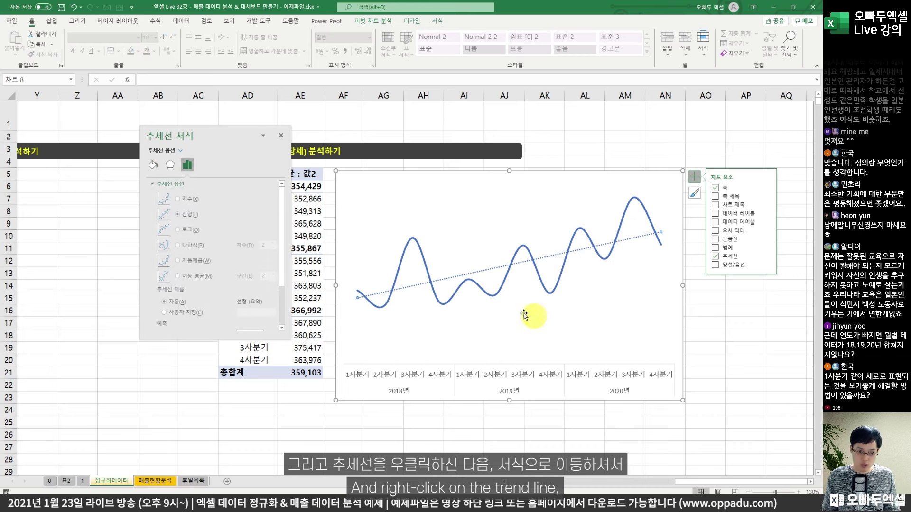
scroll(190, 303, down, 3)
click(188, 313)
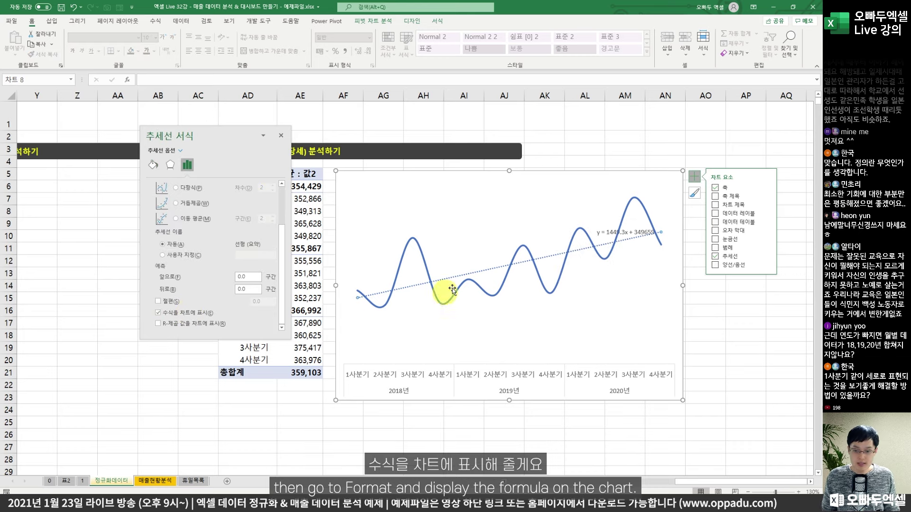
Move the trendline equation to the chart's lower-right corner above the 2020년 quarters and make it bold at size 10
drag(643, 230, 656, 349)
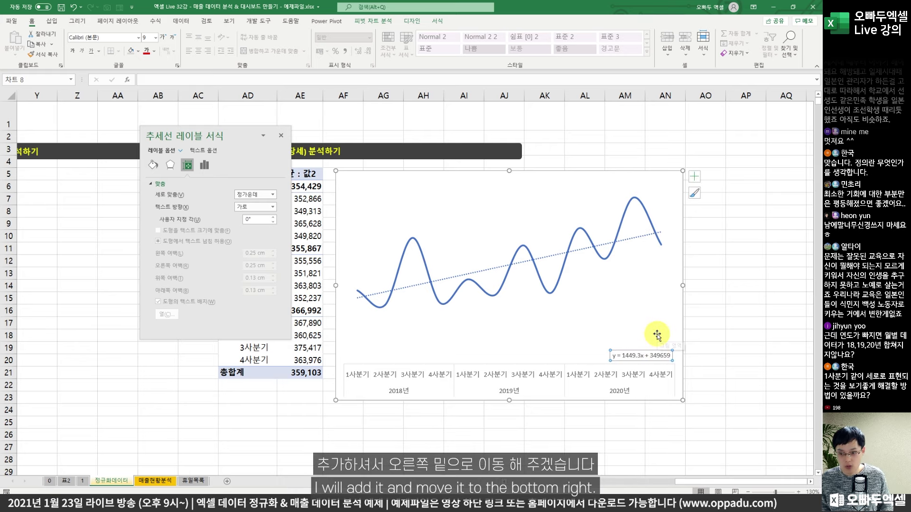
key(ctrl+b)
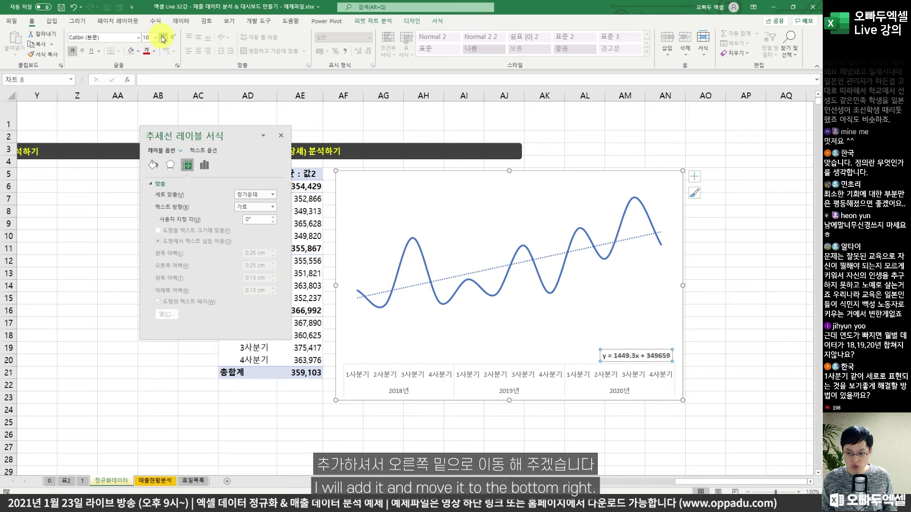
click(749, 346)
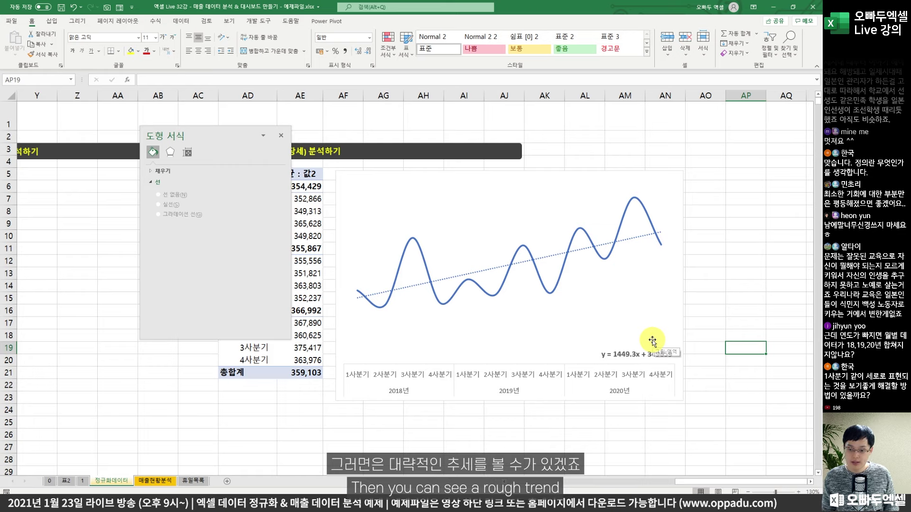
key(ctrl+2)
mouse_move(594, 343)
mouse_down()
mouse_move(689, 371)
mouse_move(662, 314)
mouse_up()
key(Escape)
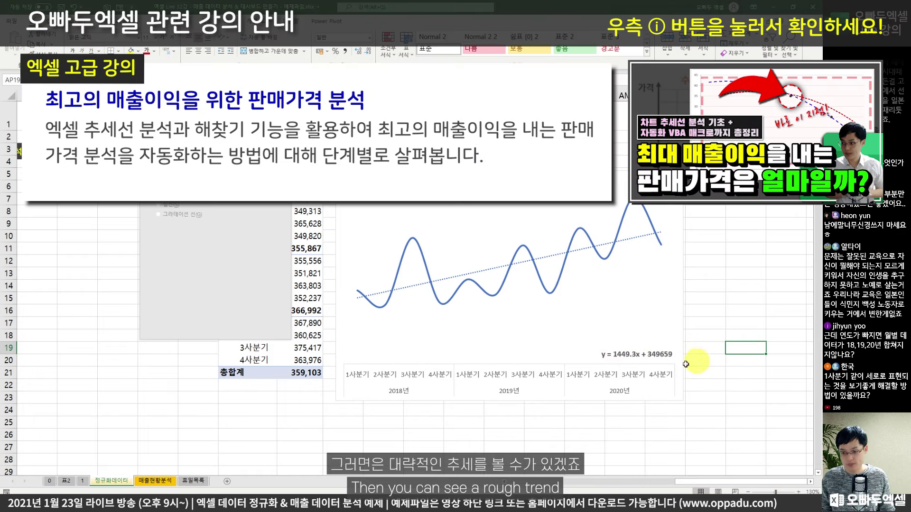
Add data labels to the sales line and set their position to above (위쪽)
right_click(498, 293)
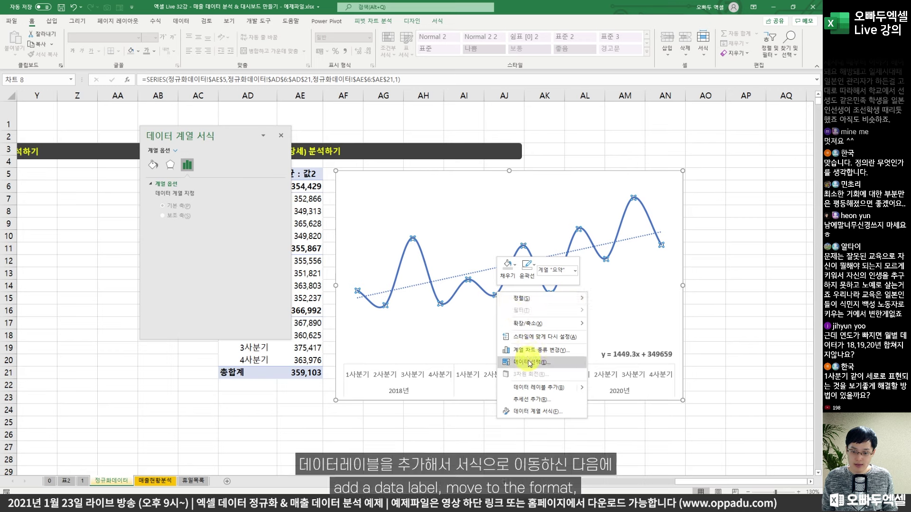
click(530, 388)
right_click(516, 295)
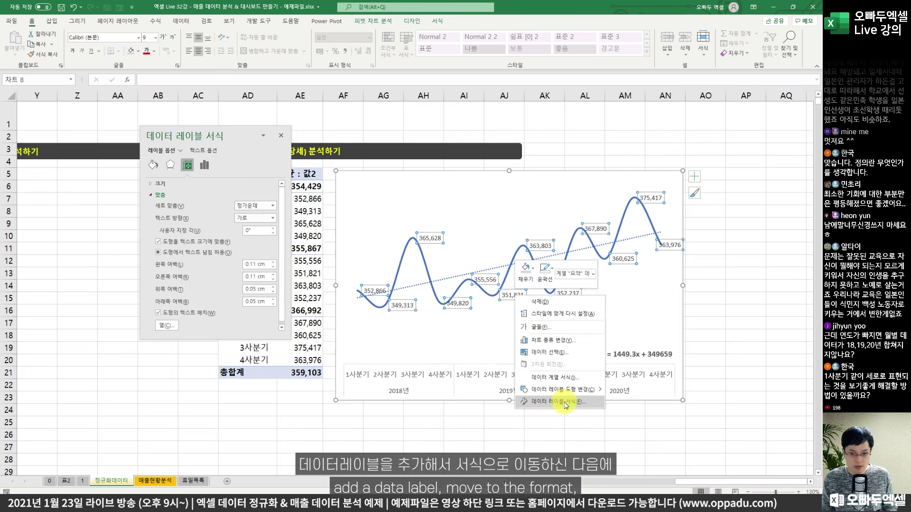
click(564, 403)
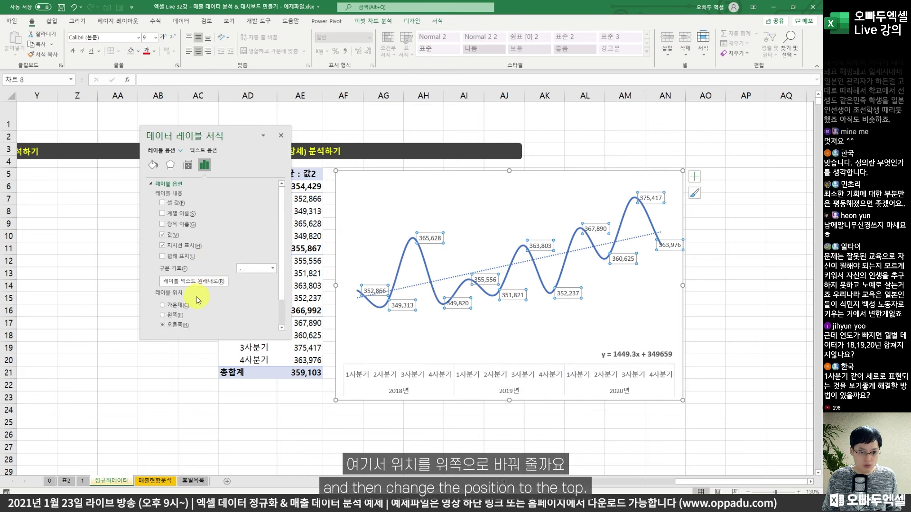
scroll(195, 299, down, 1)
click(180, 315)
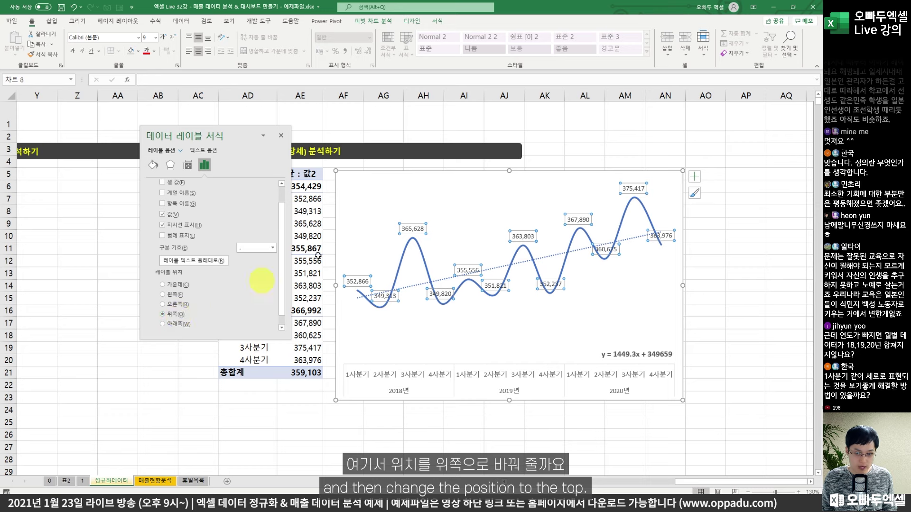
Make the data labels bold at size 8 and give them a solid white fill with 6% transparency
click(163, 36)
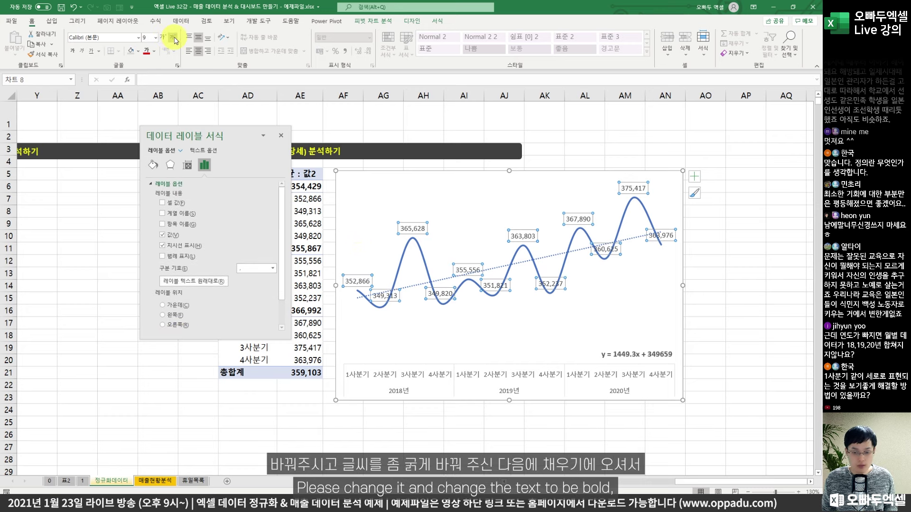
click(174, 39)
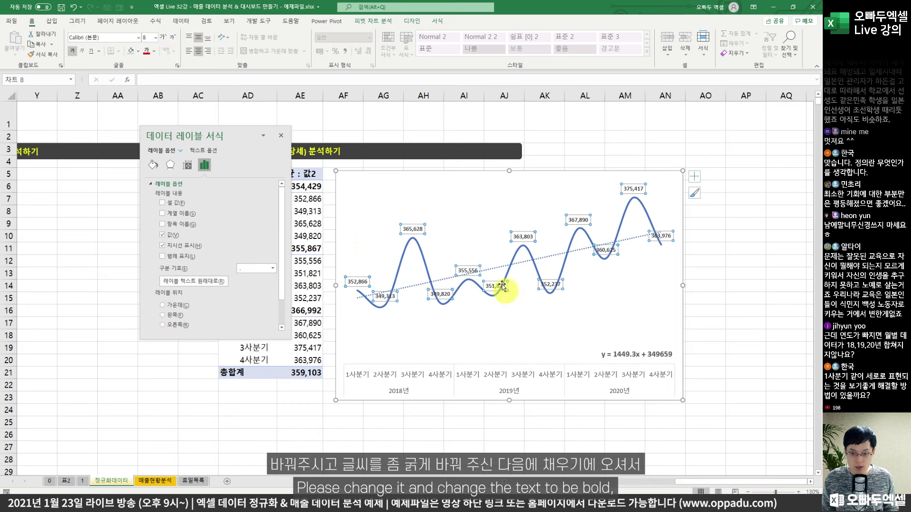
click(152, 166)
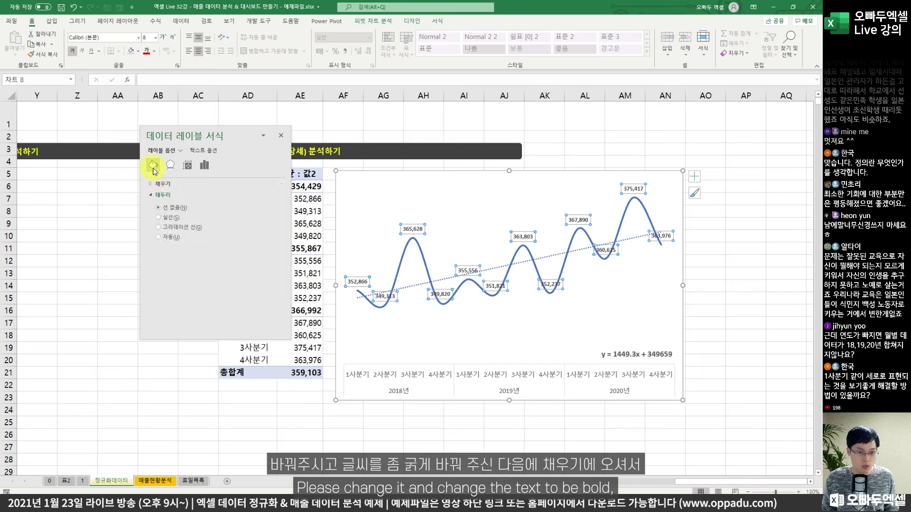
click(158, 186)
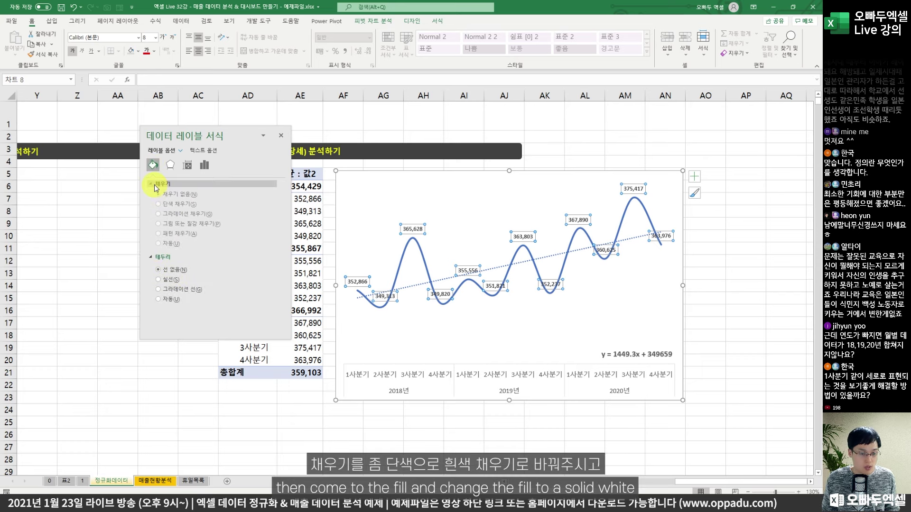
click(163, 207)
click(275, 261)
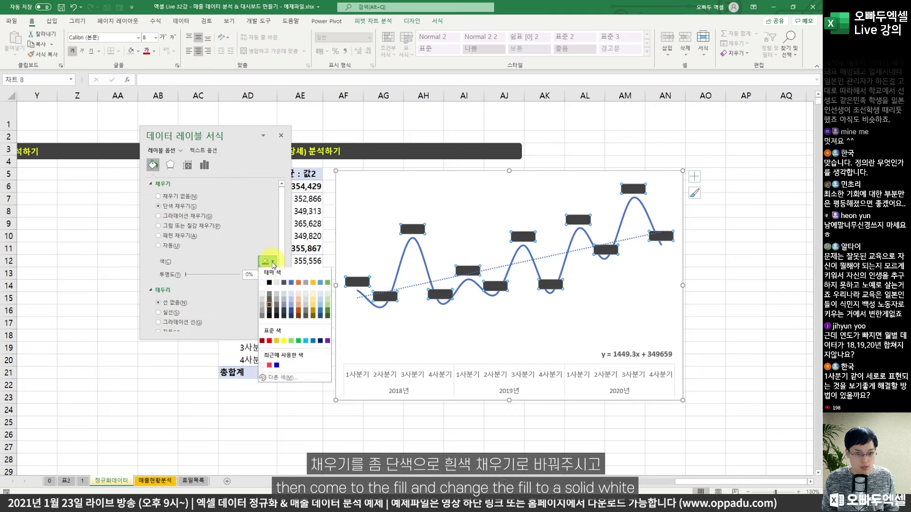
click(267, 280)
drag(186, 277, 191, 276)
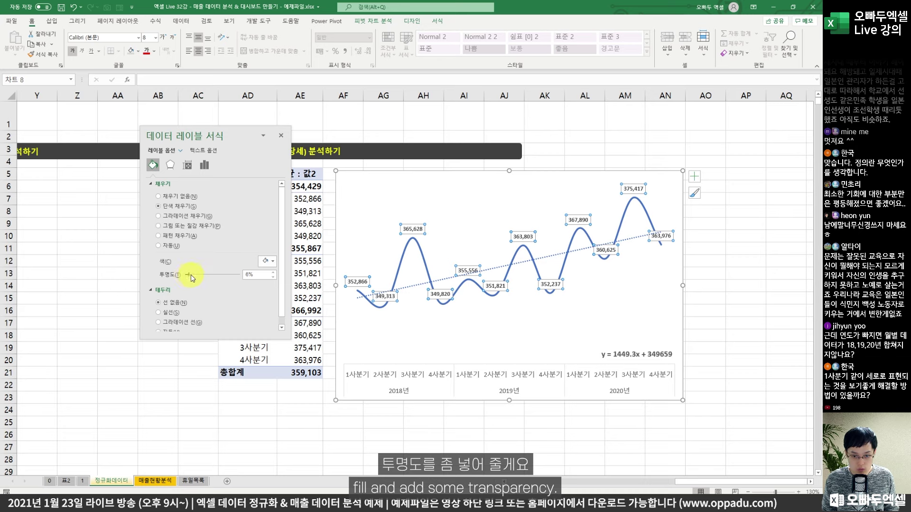
Change the sales line's outline color to gray
right_click(403, 256)
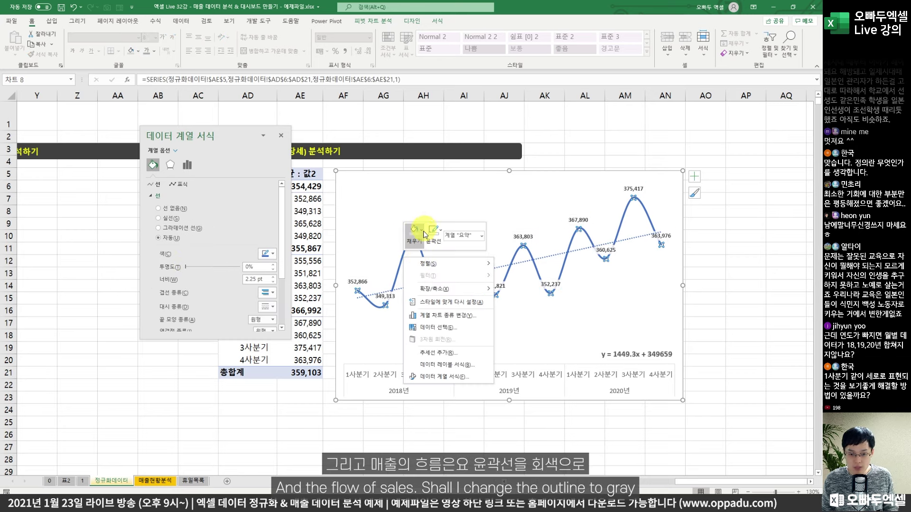
click(434, 238)
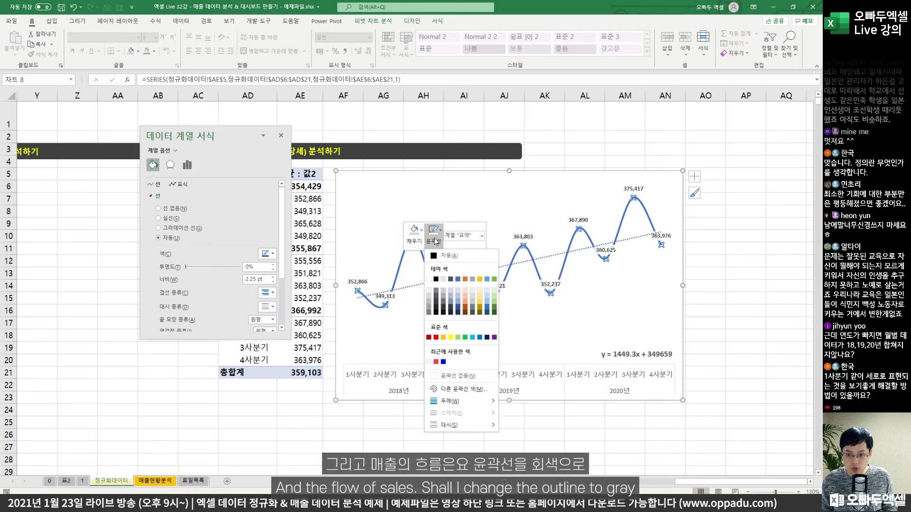
click(429, 307)
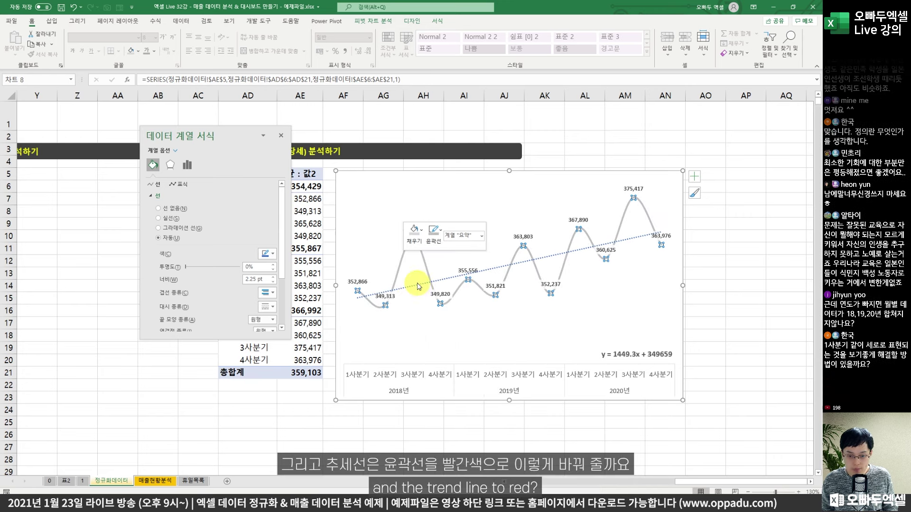
Format the trendline with a dark red outline and a width of 3.25 pt
right_click(434, 281)
click(446, 270)
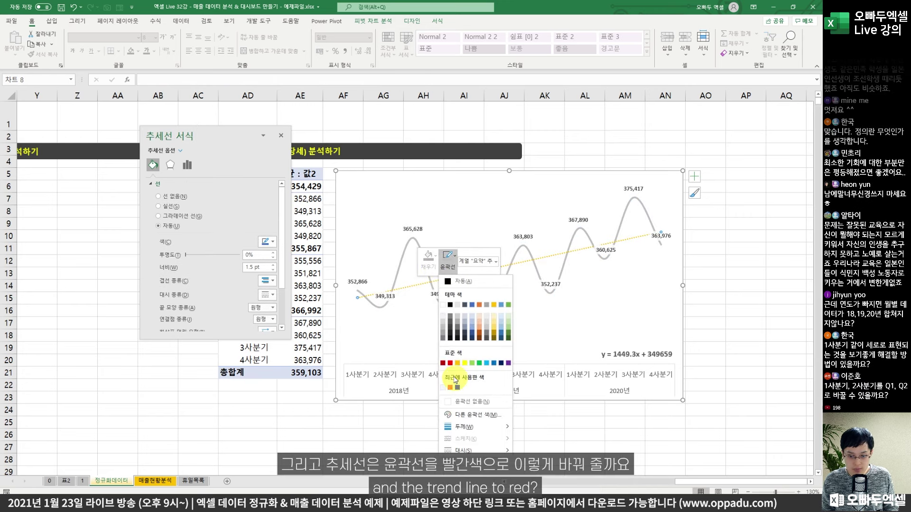
click(442, 363)
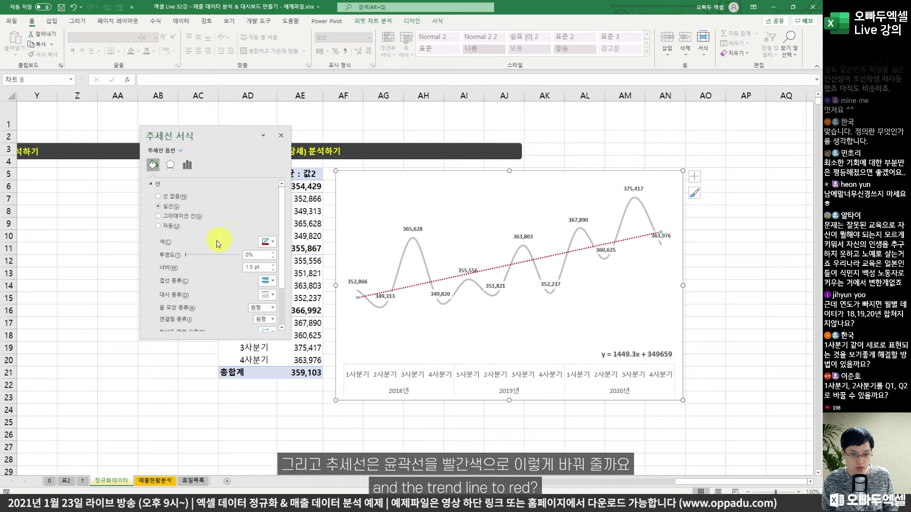
scroll(224, 278, down, 1)
click(273, 244)
click(273, 244)
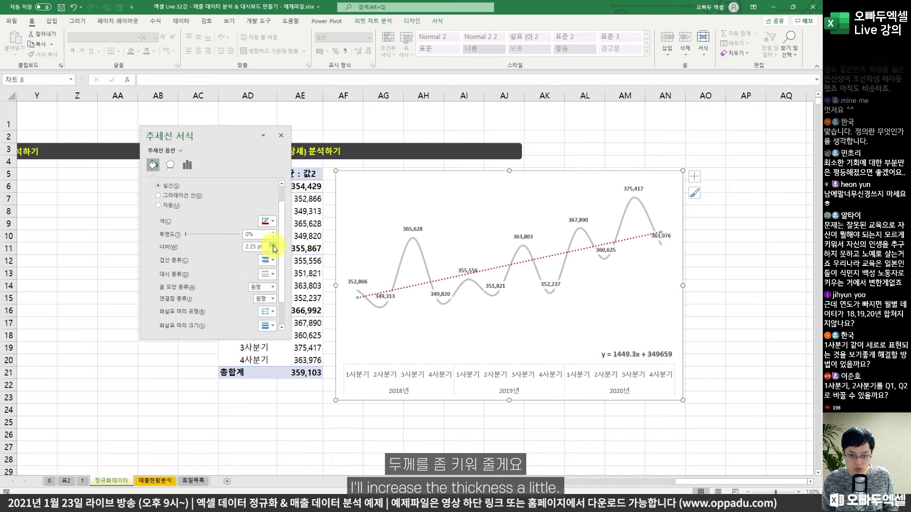
click(273, 246)
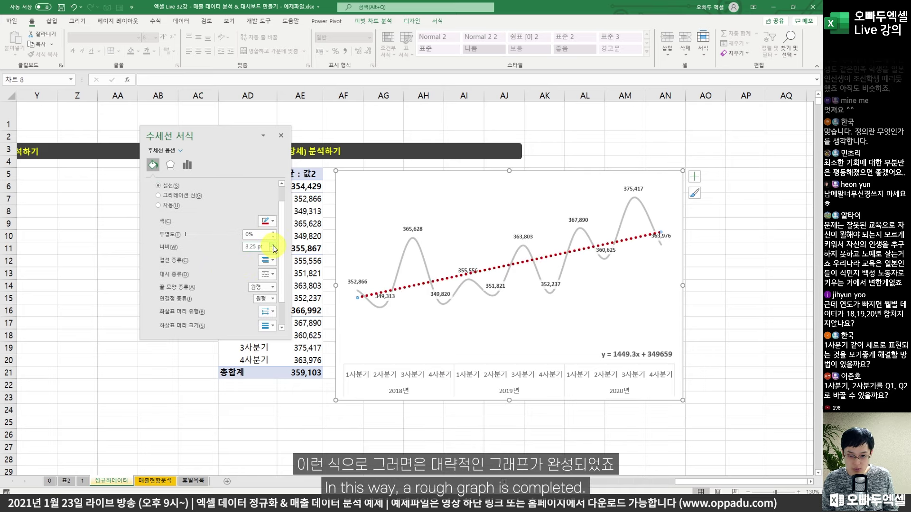
click(544, 125)
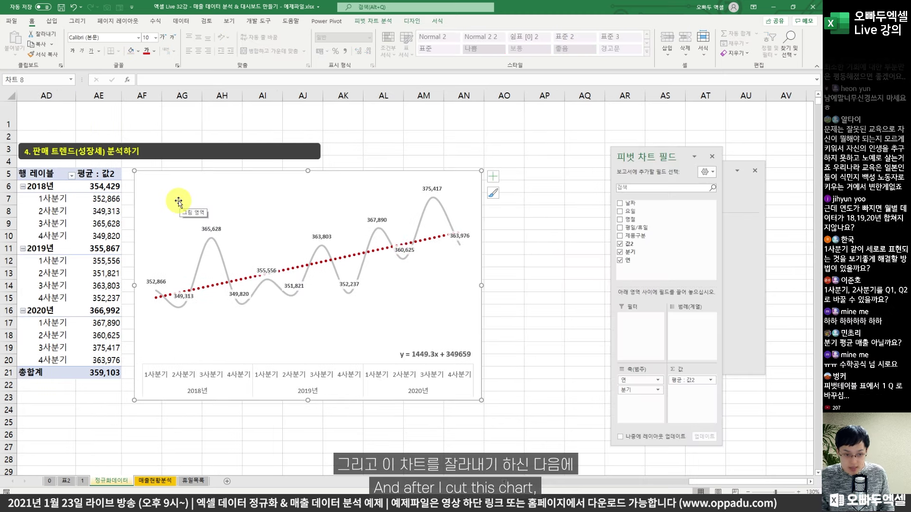
Move the quarterly sales trend chart from the 정규화데이터 sheet to the 매출현황분석 dashboard sheet and close the floating format and field panes
key(ctrl+x)
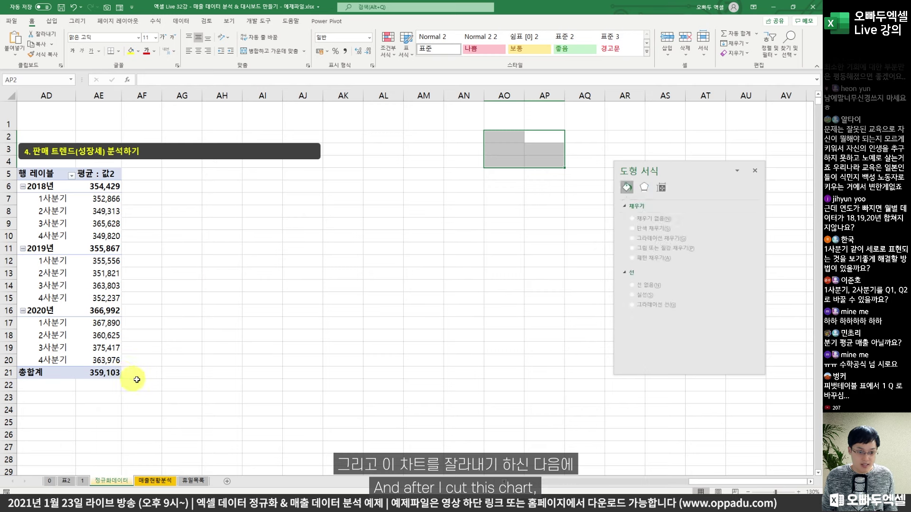
click(164, 480)
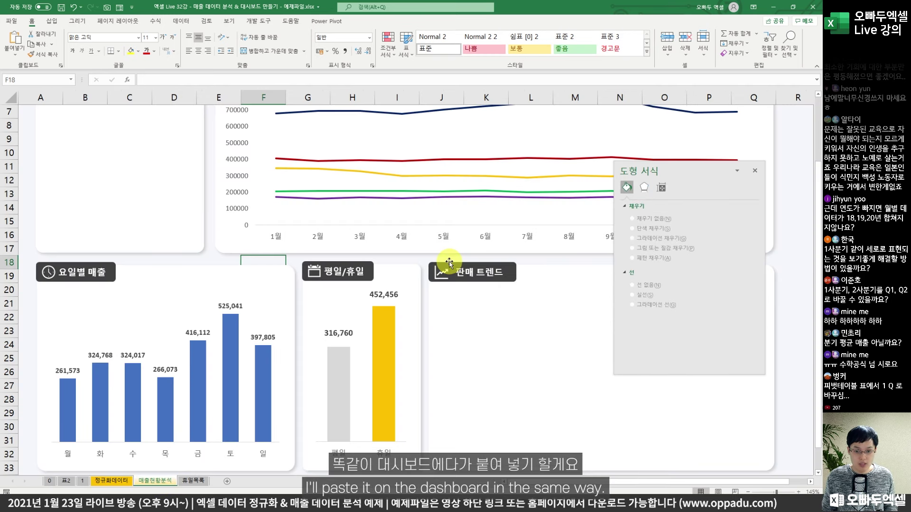
click(755, 171)
key(ctrl+v)
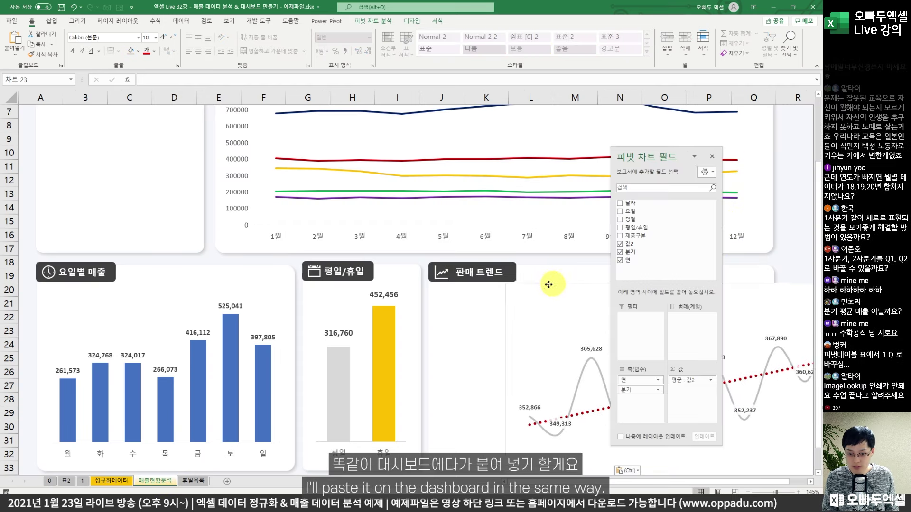
click(711, 156)
scroll(569, 214, down, 1)
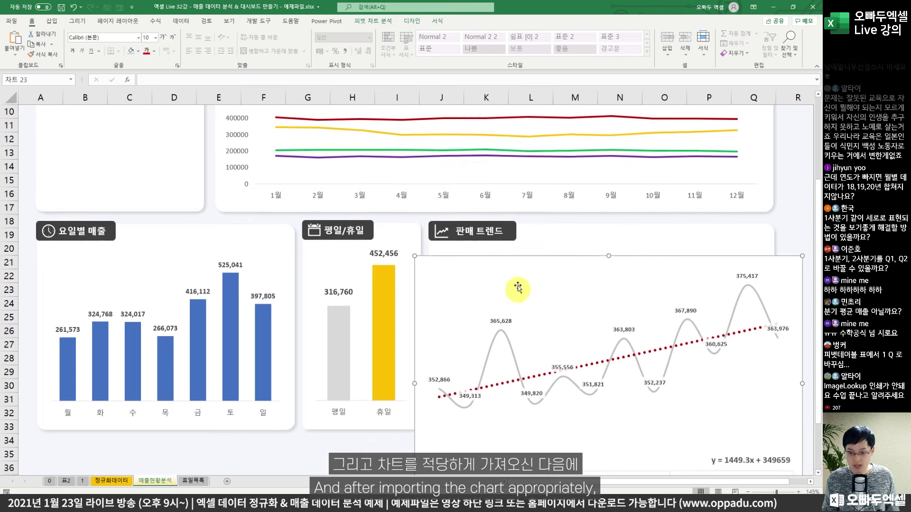
Fit the trend chart inside the 판매 트렌드 card at about 14.09 cm wide by 7.58 cm high and remove its outline
drag(519, 254, 538, 247)
scroll(690, 380, down, 1)
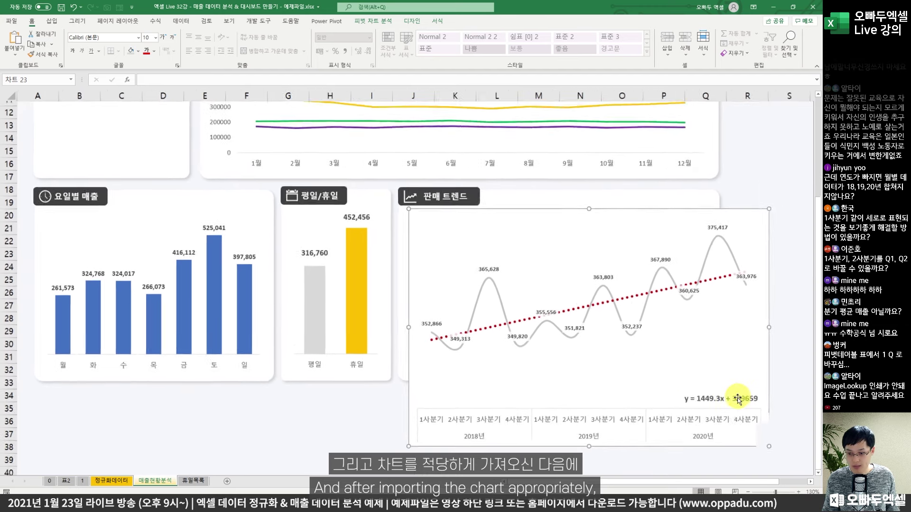
drag(749, 437, 694, 374)
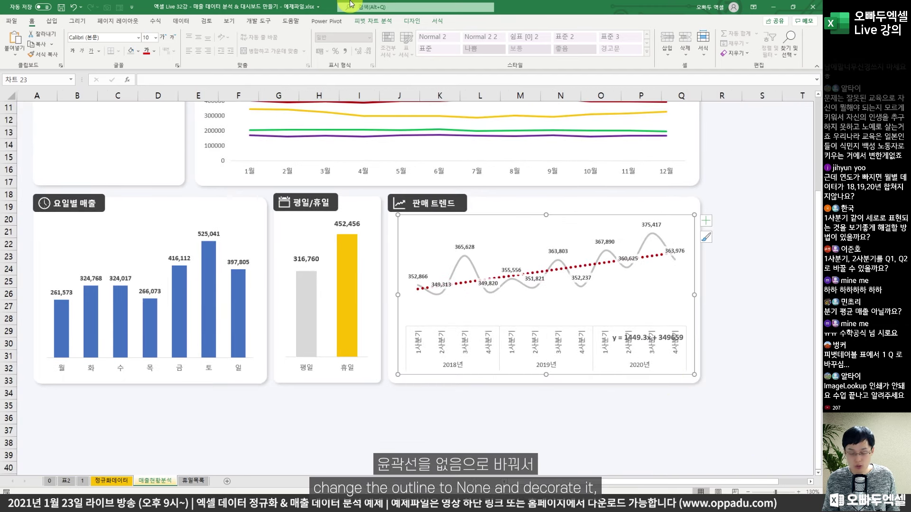
click(430, 22)
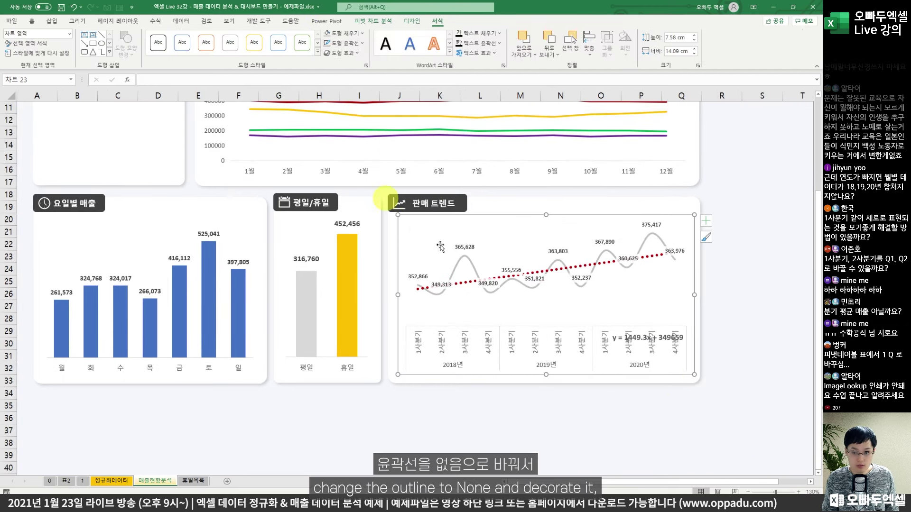
Reduce the font size of the trend chart's horizontal axis labels so the quarter names read horizontally
click(513, 344)
click(31, 21)
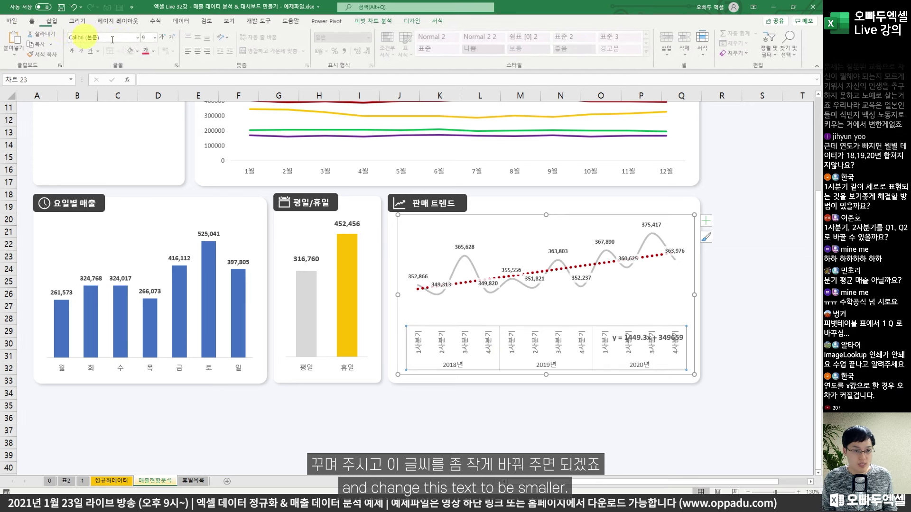
click(173, 38)
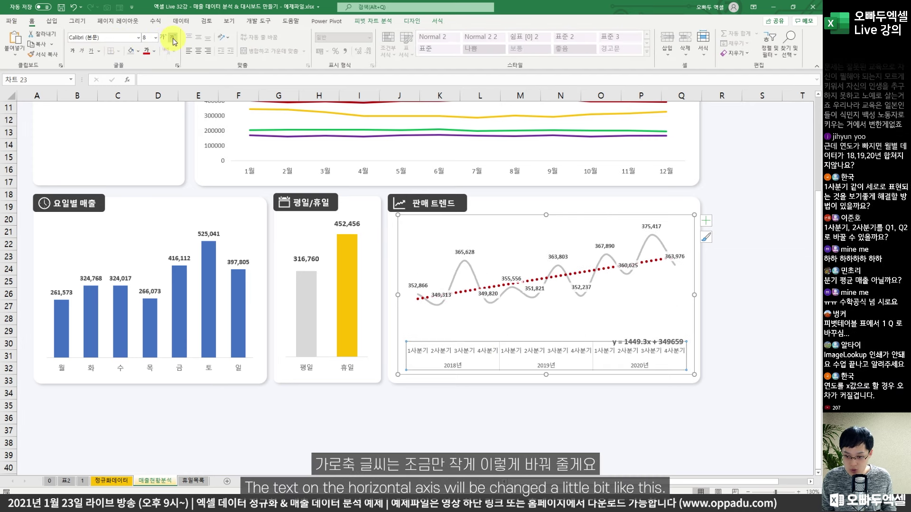
click(173, 38)
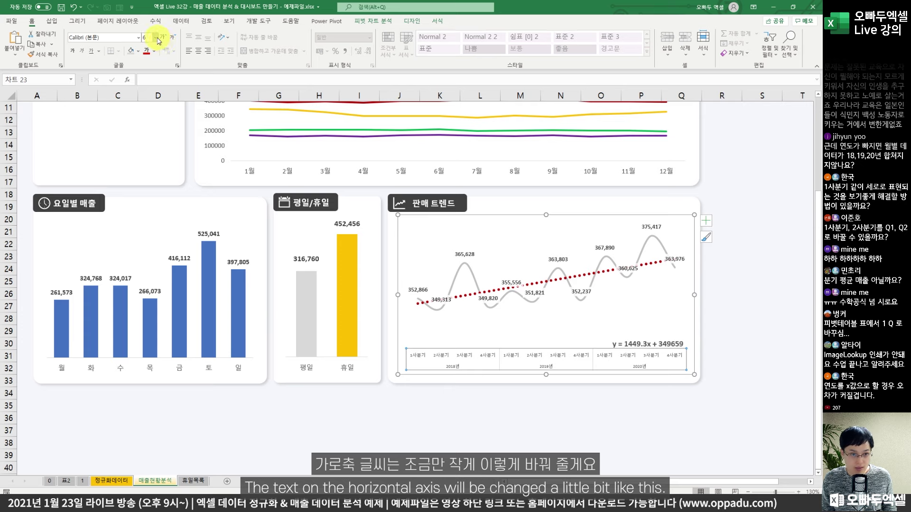
click(167, 42)
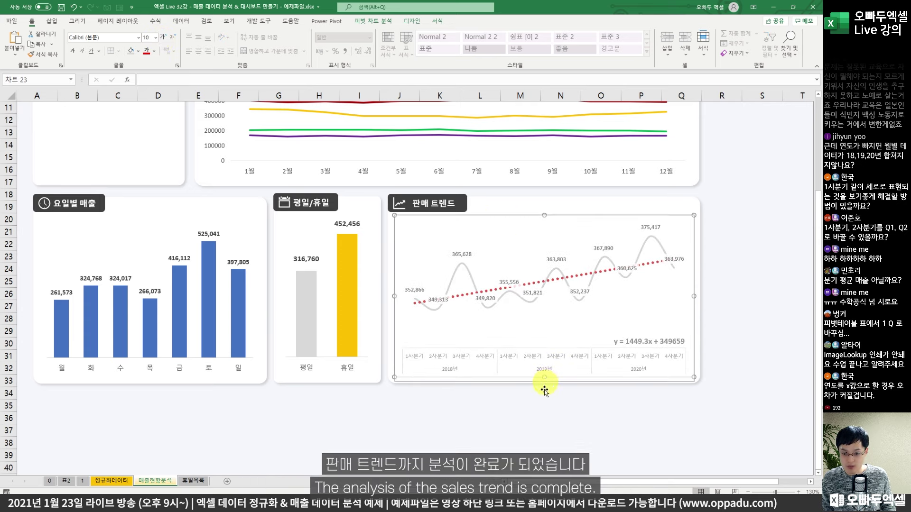
Deselect the trend chart and collapse the ribbon to show the whole dashboard
click(532, 413)
scroll(532, 410, up, 3)
ctrl+scroll(533, 412, down, 1)
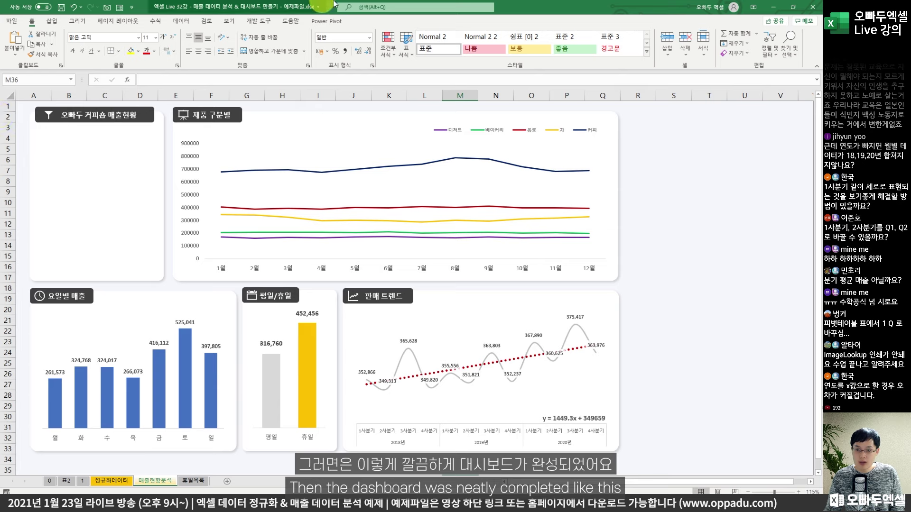
click(816, 66)
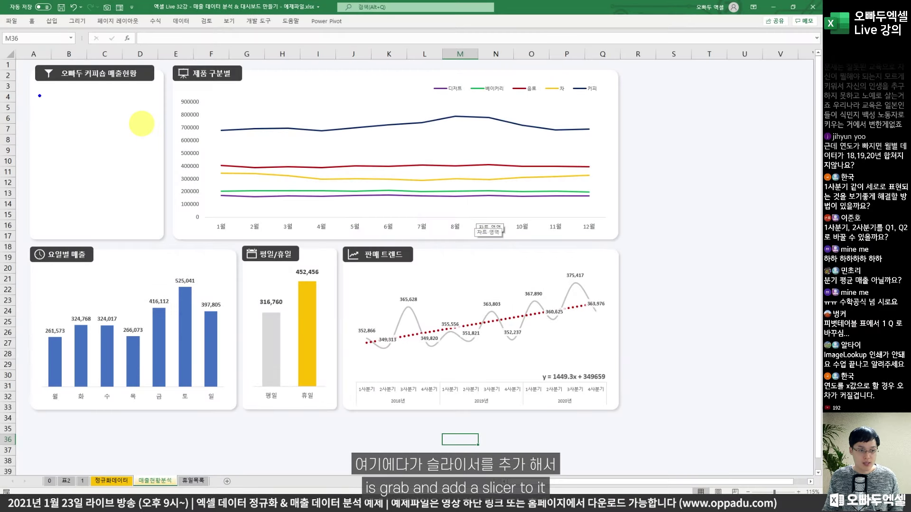
drag(41, 80, 154, 214)
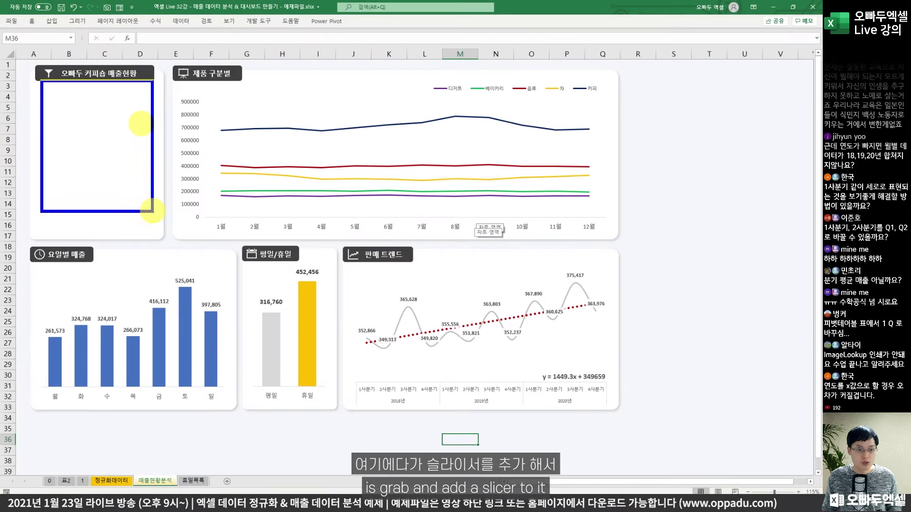
mouse_move(84, 75)
mouse_down()
mouse_move(97, 96)
mouse_move(109, 75)
mouse_up()
drag(175, 83, 602, 229)
drag(41, 268, 214, 371)
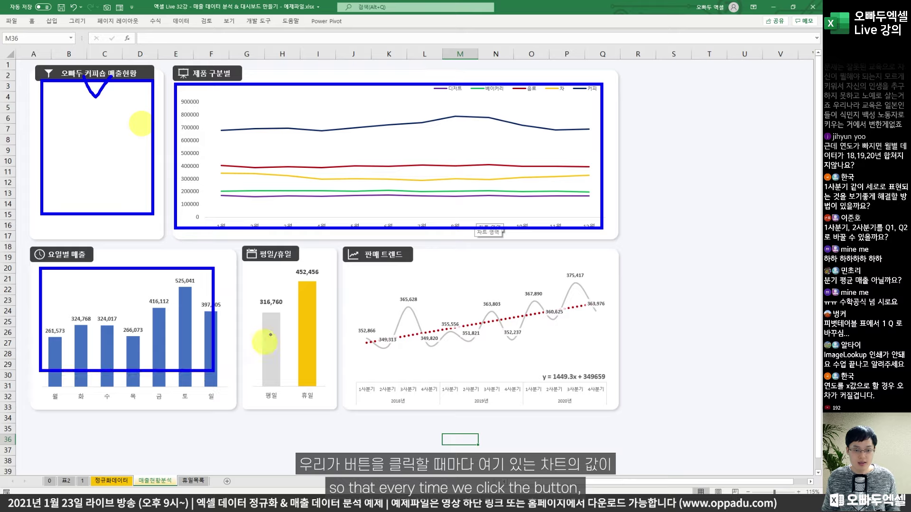
mouse_move(258, 261)
mouse_down()
mouse_move(311, 311)
mouse_move(329, 385)
mouse_up()
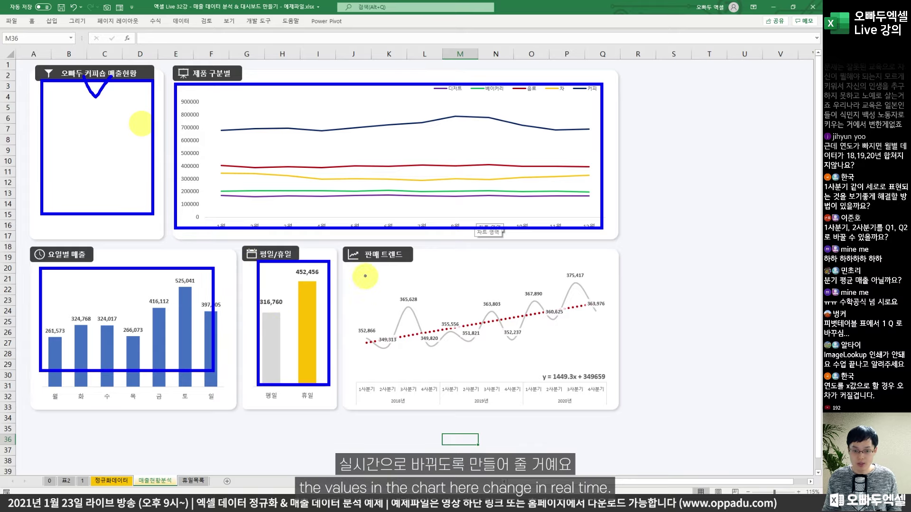
drag(364, 276, 466, 363)
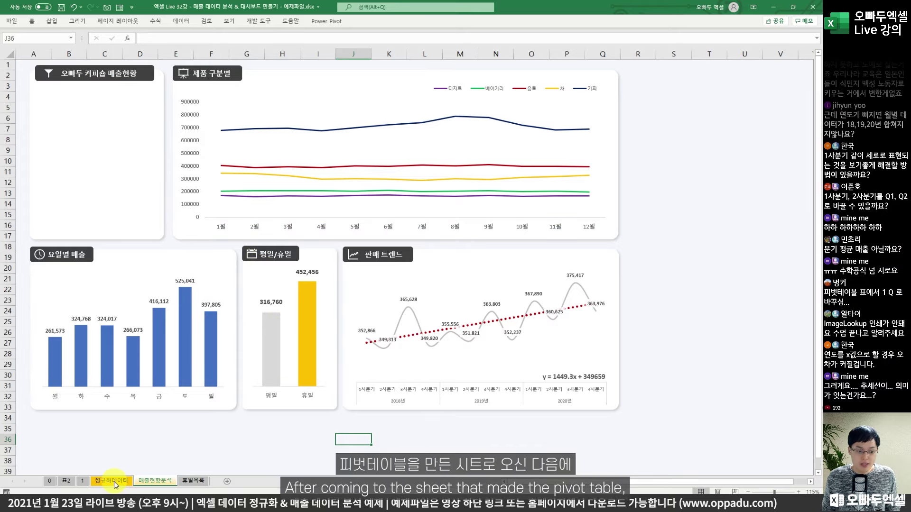
Switch to the 정규화데이터 sheet with all four pivot tables in view
click(114, 482)
ctrl+scroll(275, 284, down, 4)
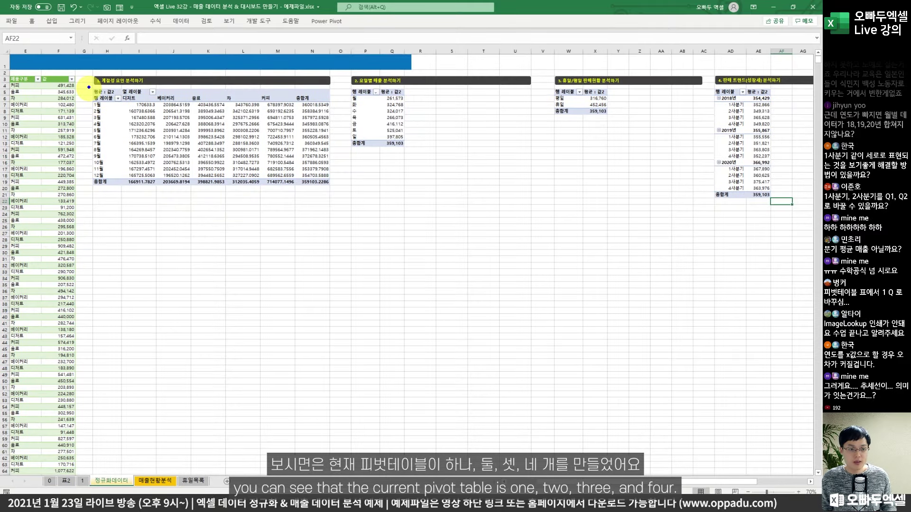
drag(89, 87, 329, 194)
drag(348, 88, 396, 140)
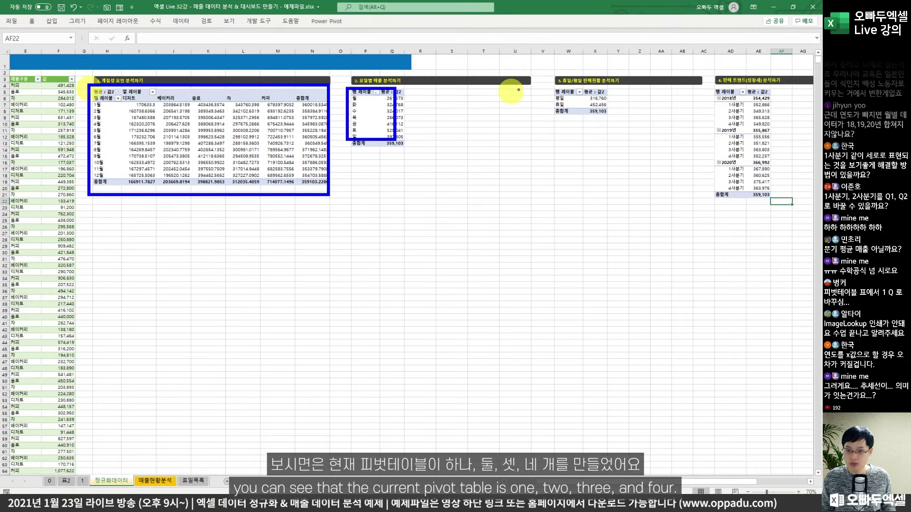
mouse_move(553, 86)
mouse_down()
mouse_move(610, 125)
mouse_move(600, 120)
mouse_up()
drag(712, 87, 775, 194)
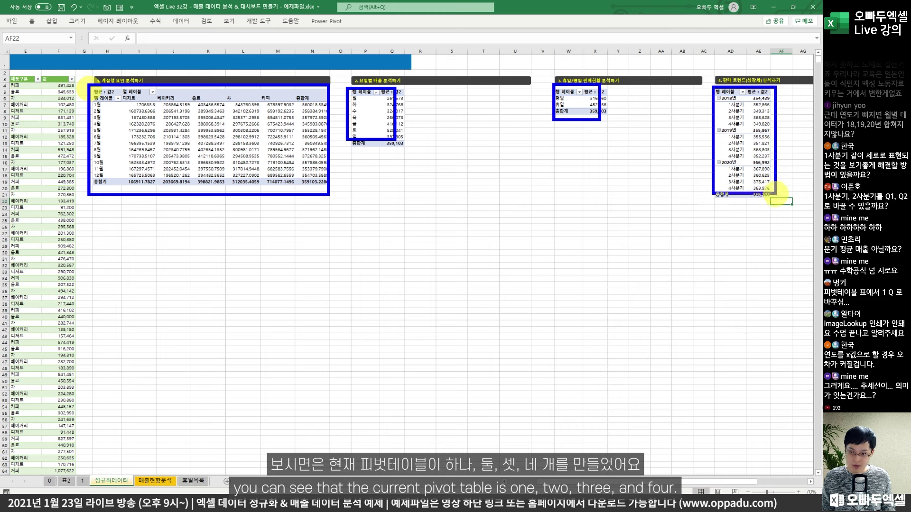
key(Escape)
Insert slicers for 날짜, 요일, 제품구분 and 연 from the seasonal analysis pivot table and spread them out side by side below it
click(278, 137)
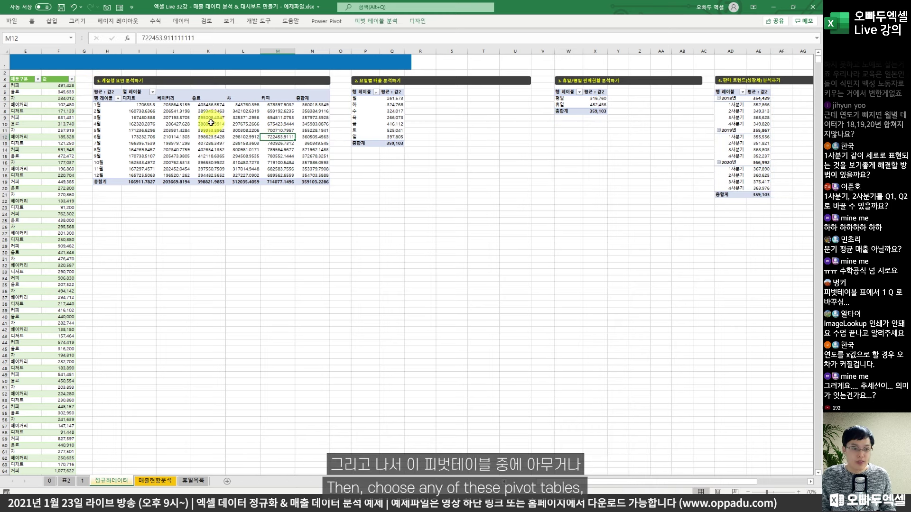
click(272, 155)
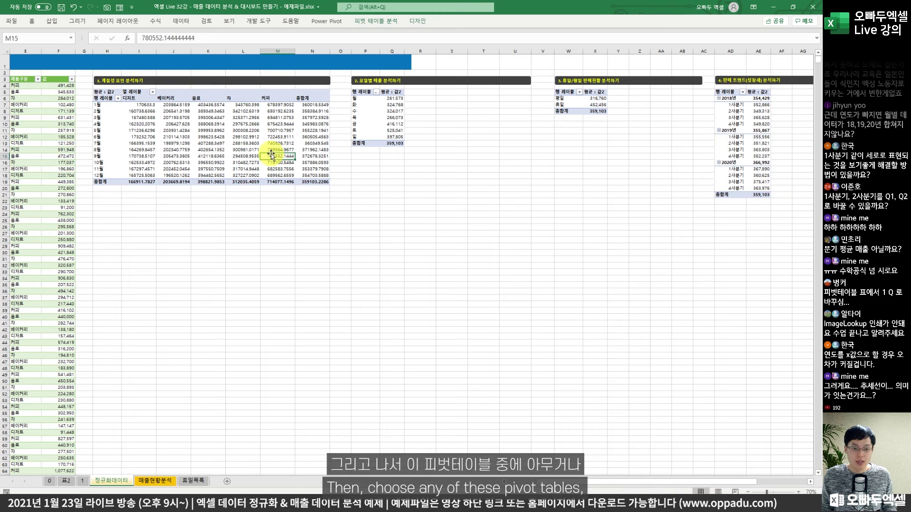
click(50, 21)
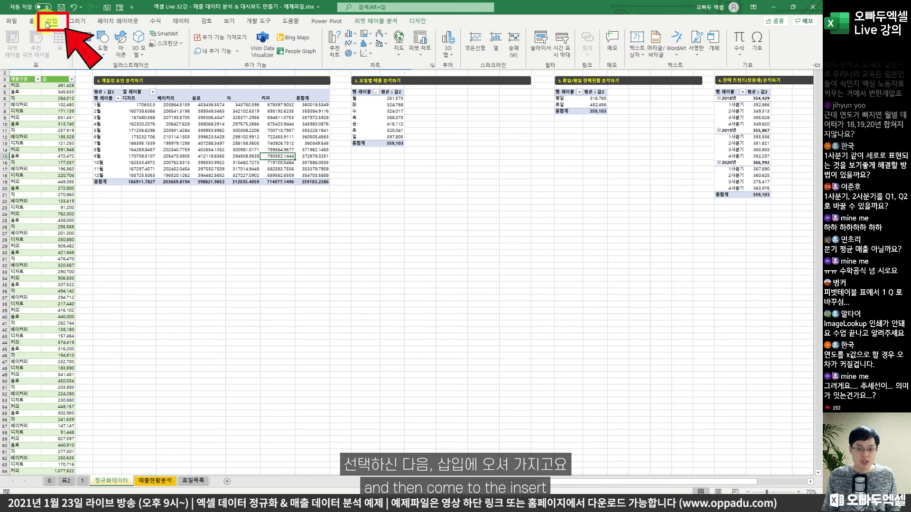
click(543, 51)
drag(354, 112, 354, 118)
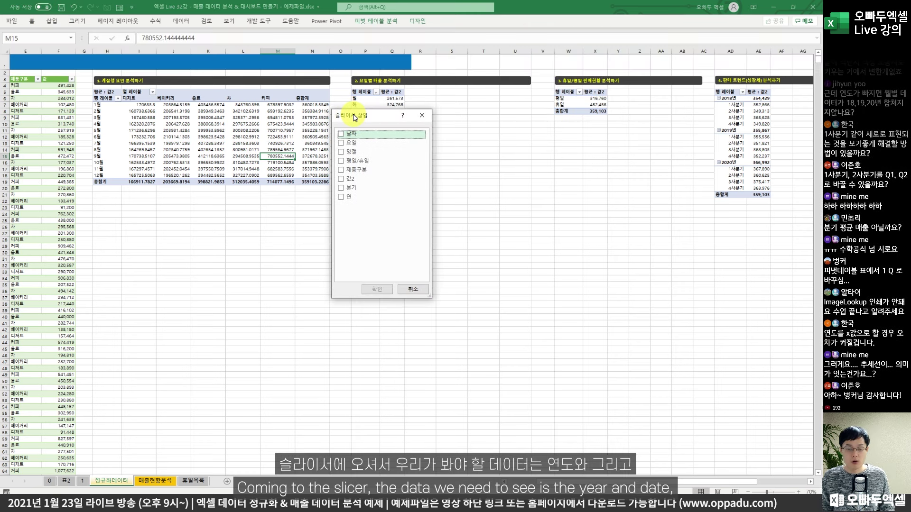
click(343, 196)
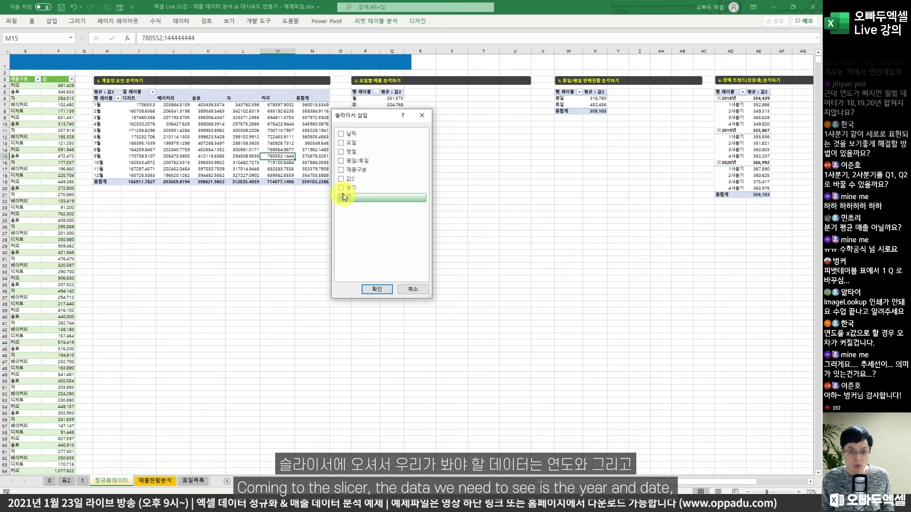
click(342, 134)
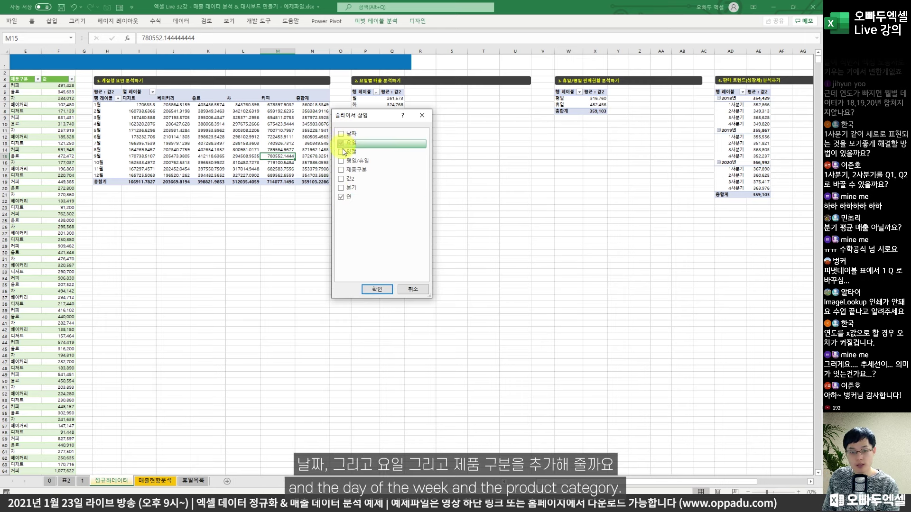
click(342, 169)
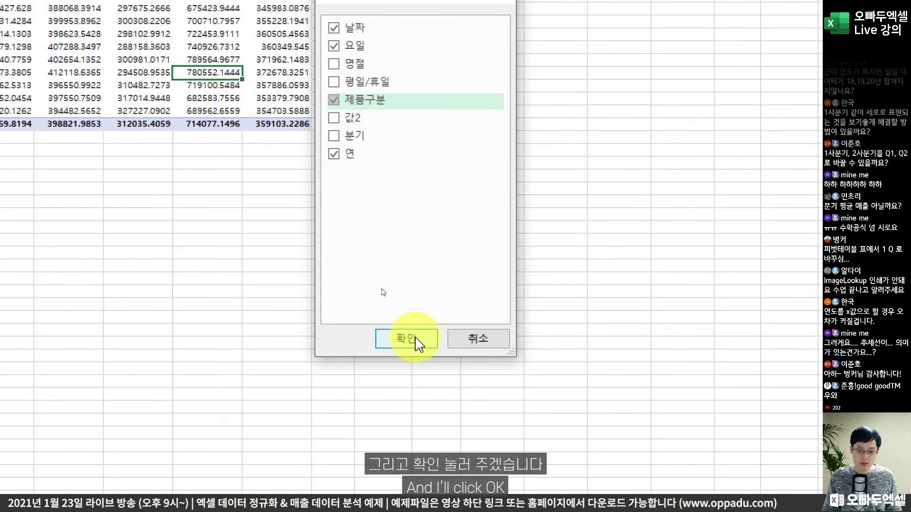
click(376, 288)
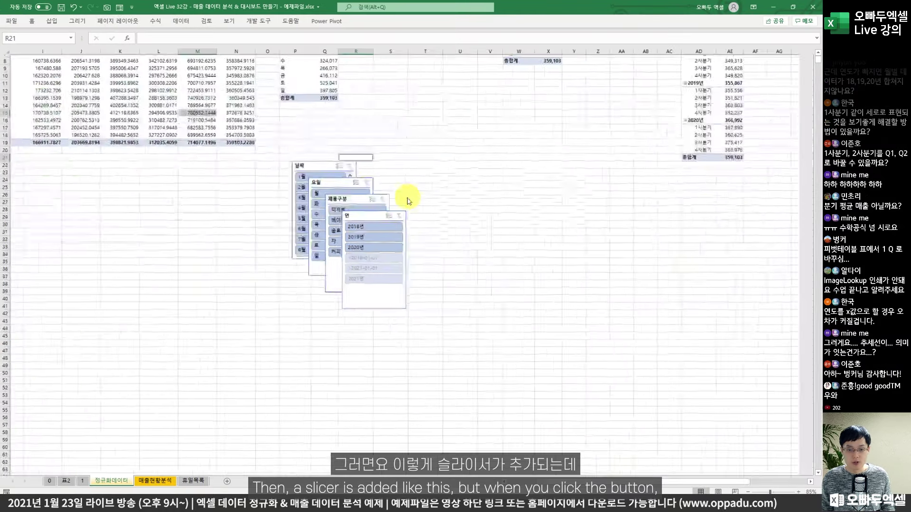
drag(396, 193, 163, 193)
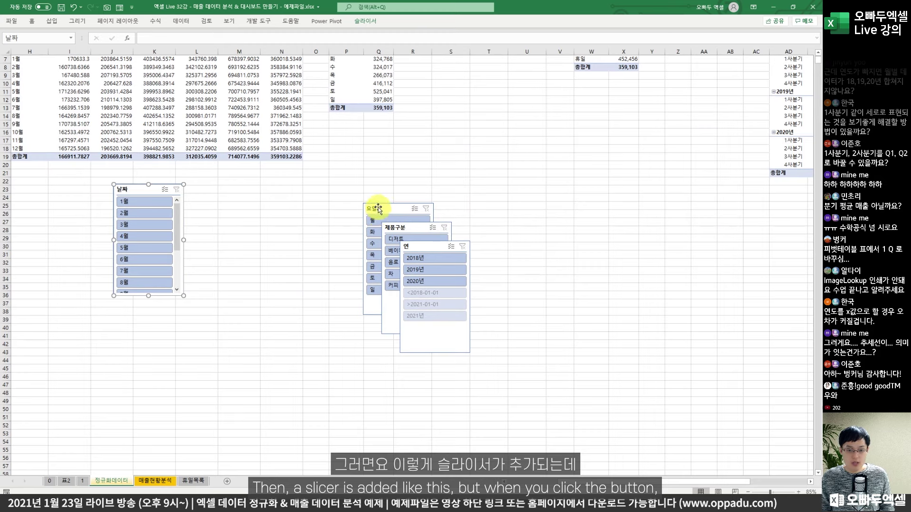
drag(371, 203, 222, 191)
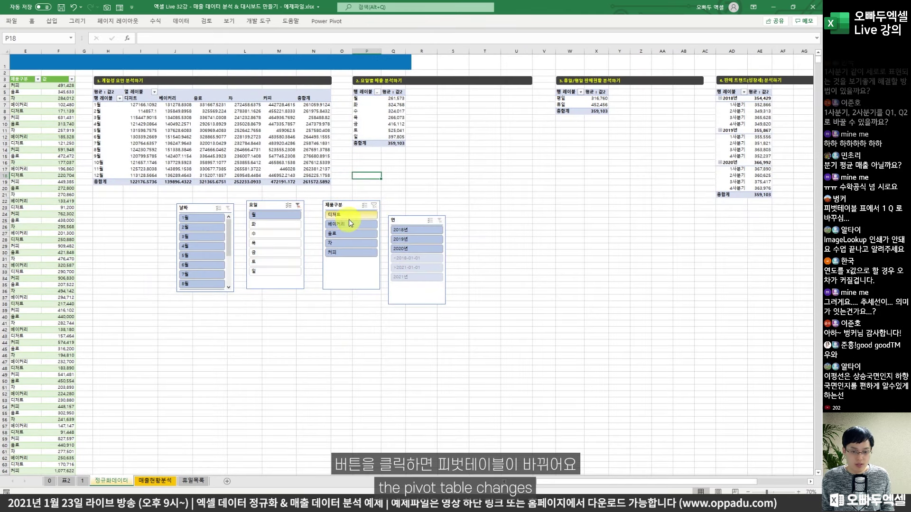
Filter the seasonal analysis pivot table with the slicers to 디저트, 2018년 and single months such as 2월
click(352, 216)
click(415, 232)
click(207, 228)
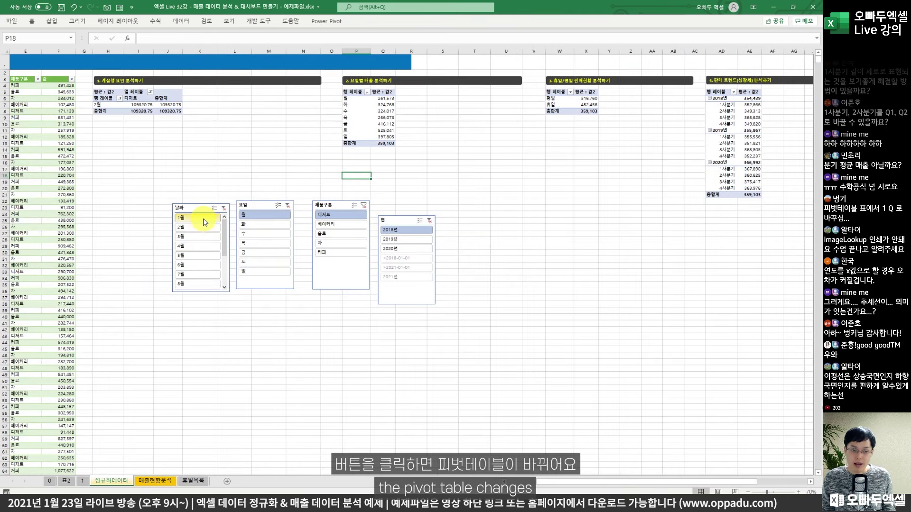
drag(205, 222, 198, 243)
Clear the filters of the 요일, 날짜 and 제품구분 slicers
click(287, 205)
click(223, 208)
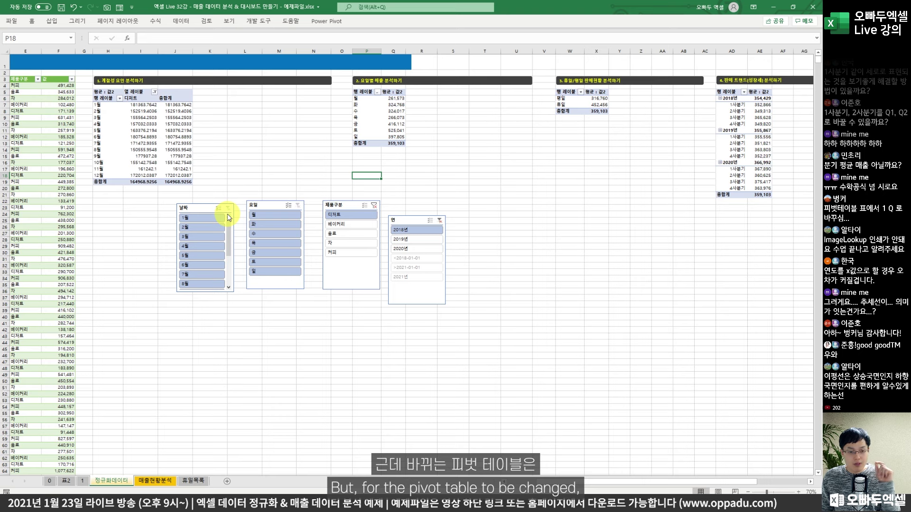
click(374, 206)
click(244, 143)
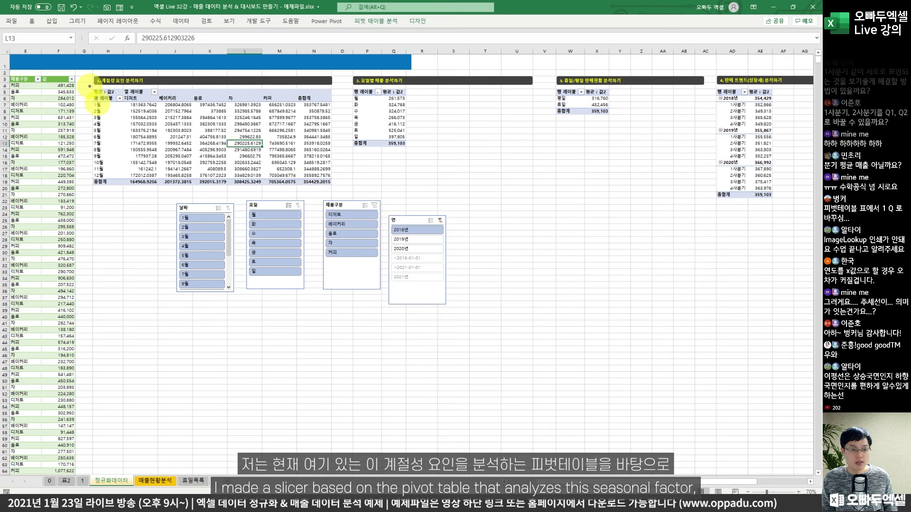
mouse_move(117, 101)
mouse_down()
mouse_move(274, 179)
mouse_move(338, 188)
mouse_up()
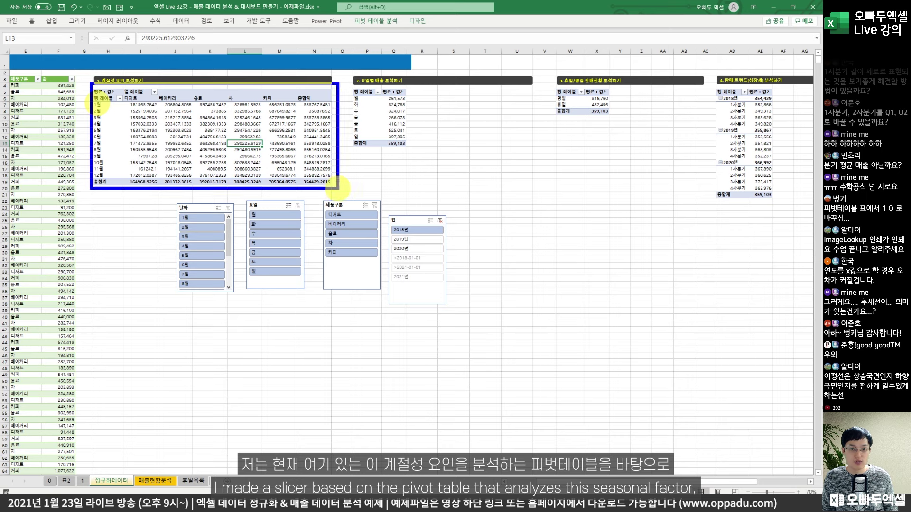
drag(263, 73, 283, 68)
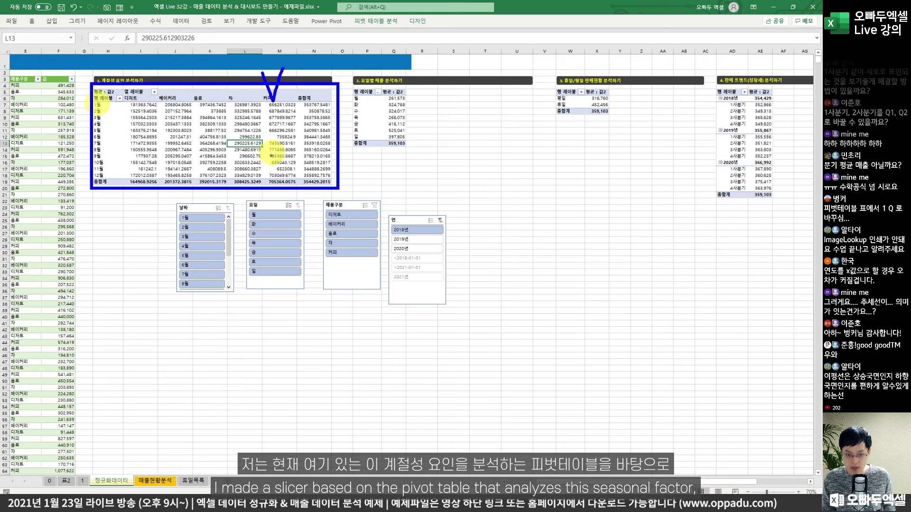
Filter the seasonal analysis pivot table to 디저트 with its slicer, and clear the 제품구분 and 연 slicer filters
mouse_move(176, 197)
mouse_down()
mouse_move(228, 237)
mouse_move(464, 316)
mouse_up()
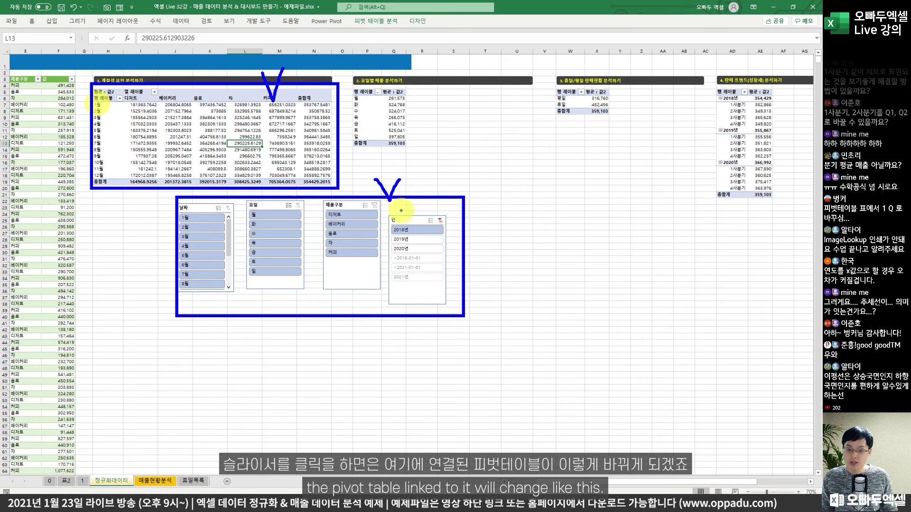
key(Escape)
mouse_move(286, 224)
mouse_down()
mouse_move(267, 162)
mouse_move(300, 190)
mouse_up()
key(Escape)
click(343, 217)
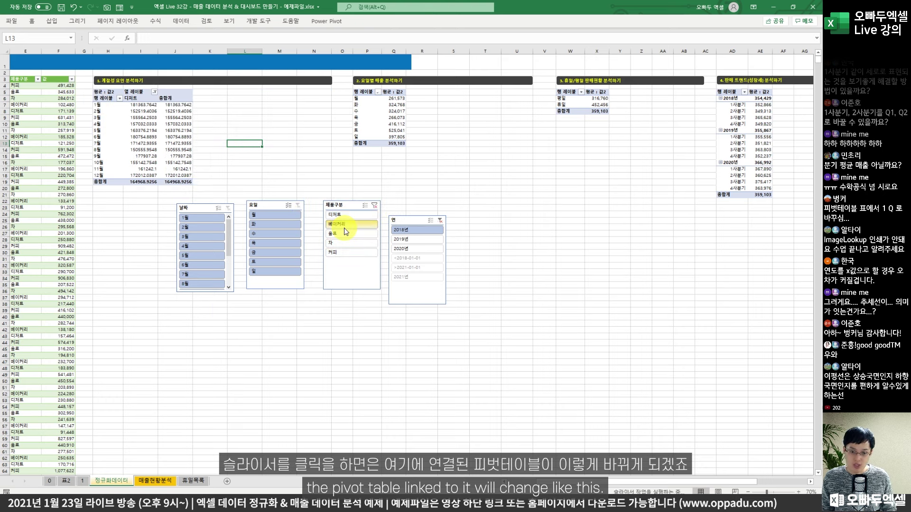
click(374, 205)
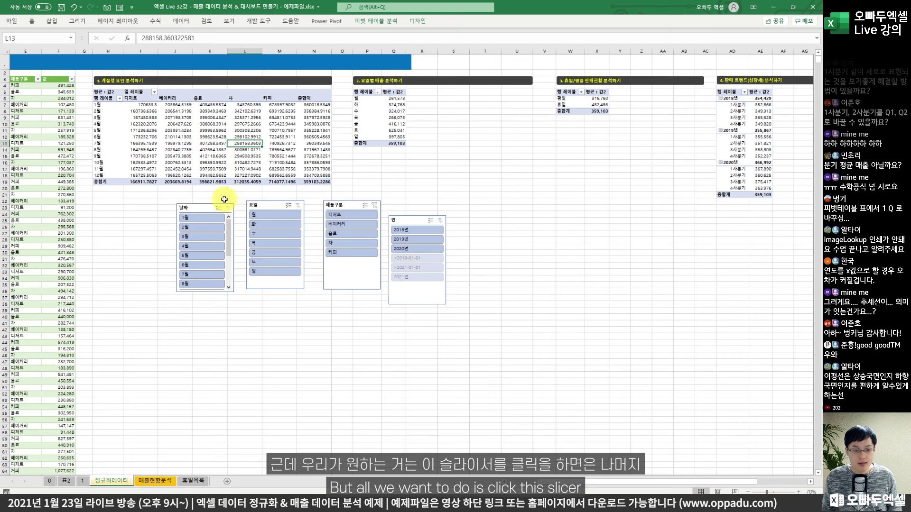
mouse_move(188, 210)
mouse_down()
mouse_move(439, 319)
mouse_move(463, 319)
mouse_up()
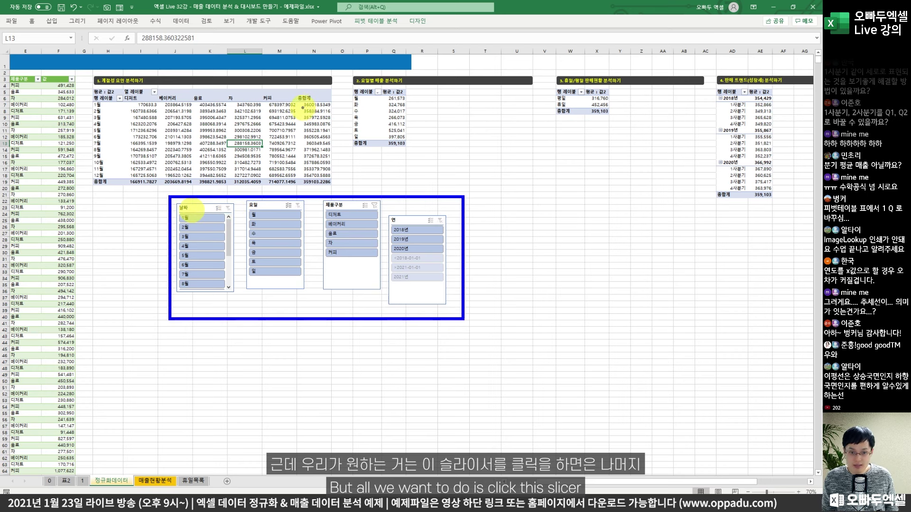
drag(296, 87, 341, 143)
drag(350, 87, 398, 138)
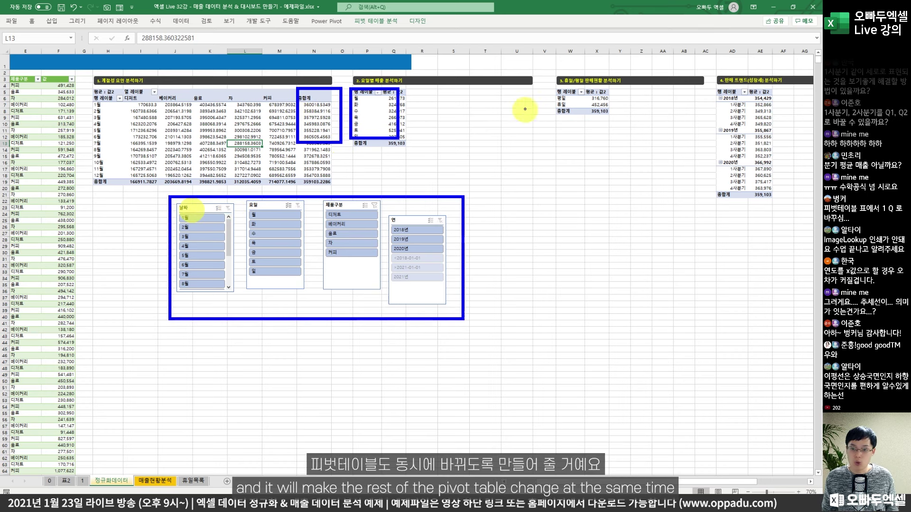
drag(553, 84, 603, 118)
drag(710, 85, 757, 175)
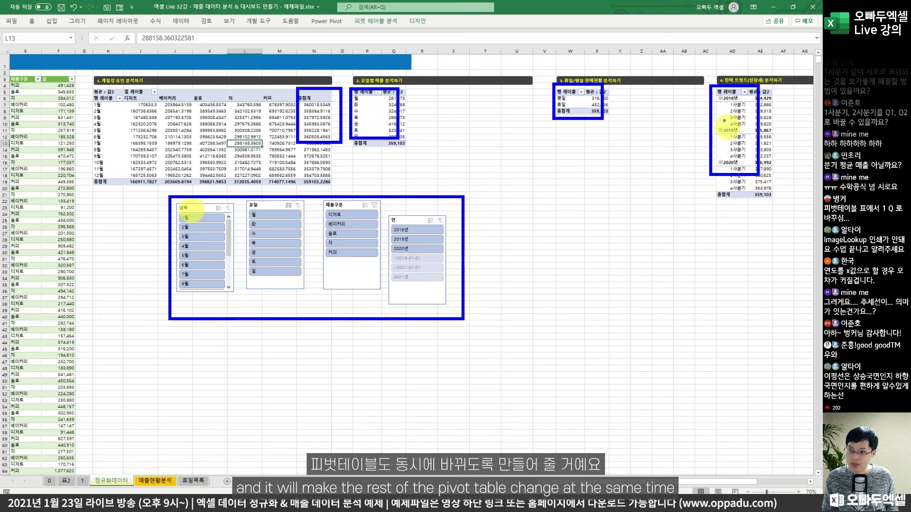
key(Escape)
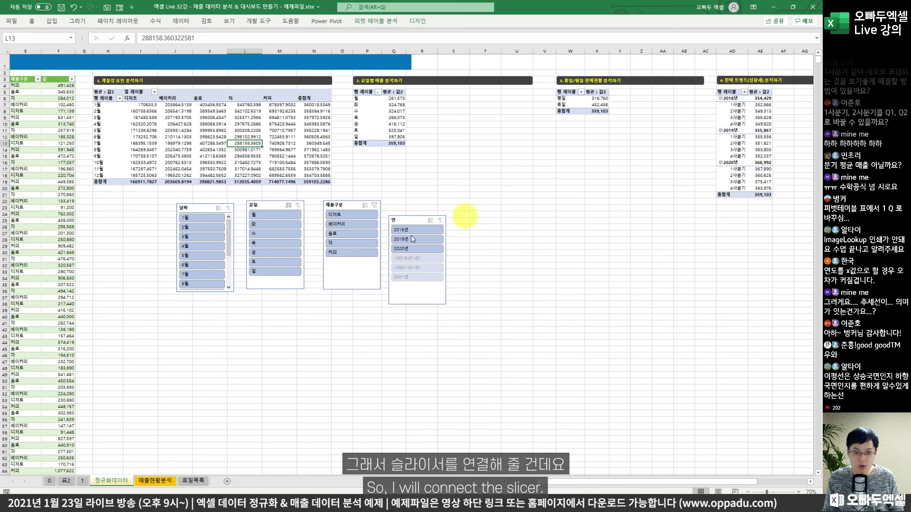
Set the report connections of the 날짜 slicer to include 피벗 테이블2, 피벗 테이블3 and 피벗 테이블4 besides 피벗 테이블1
right_click(197, 210)
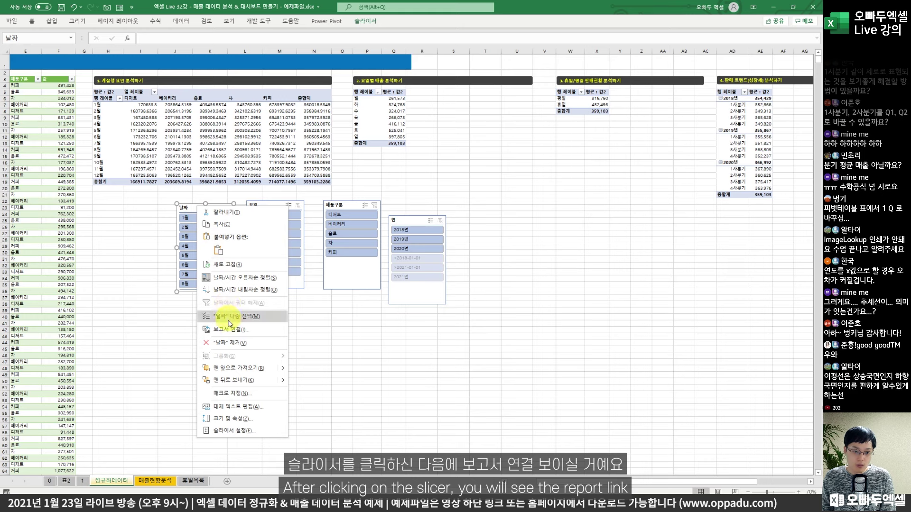
click(230, 329)
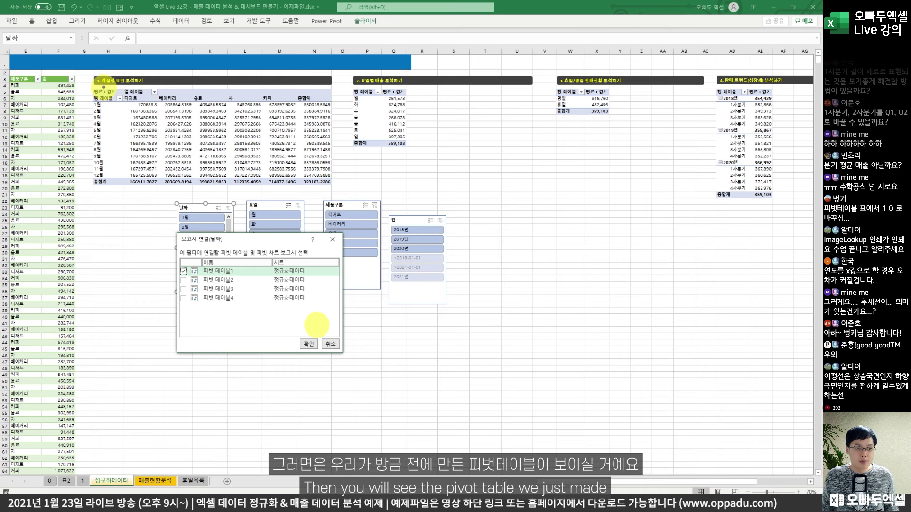
drag(93, 85, 331, 184)
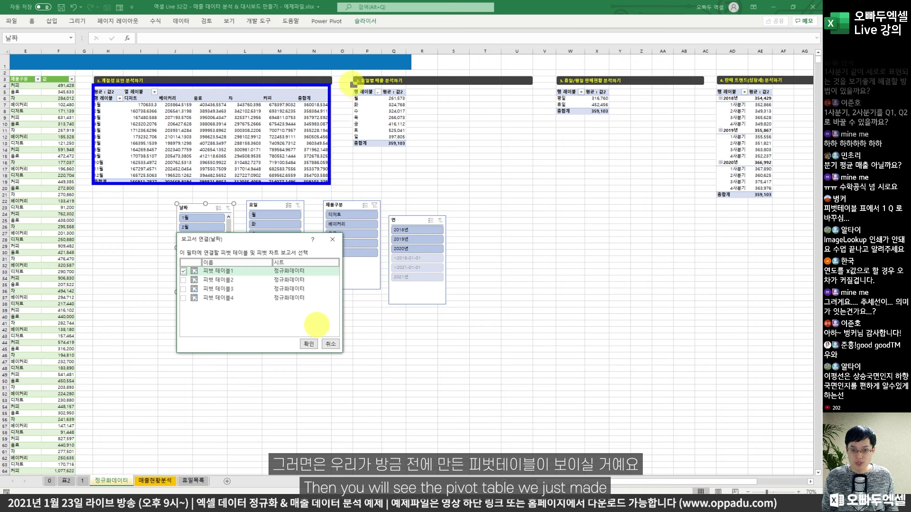
drag(352, 83, 410, 141)
key(Escape)
click(184, 280)
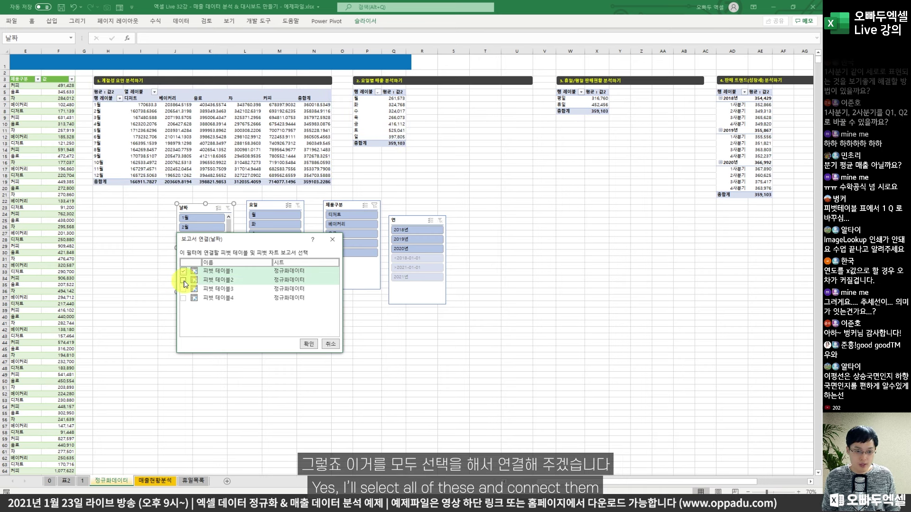
click(184, 280)
click(184, 289)
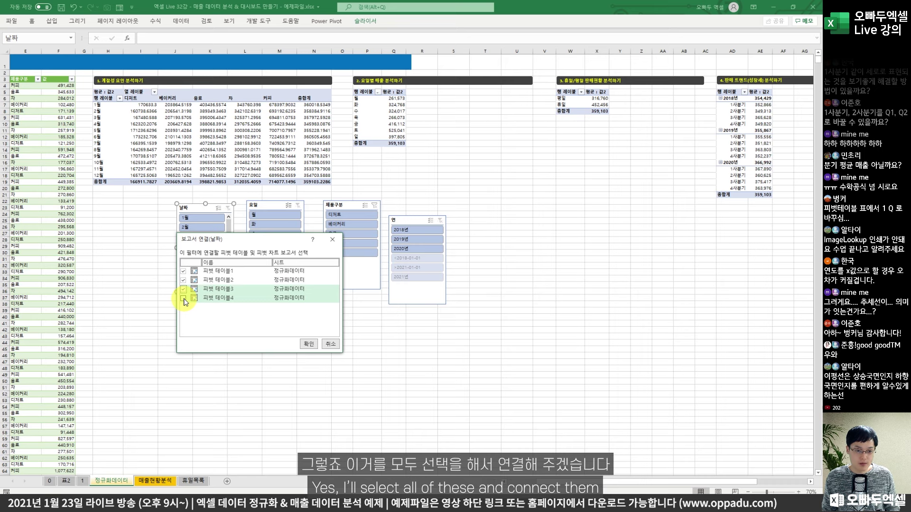
click(184, 298)
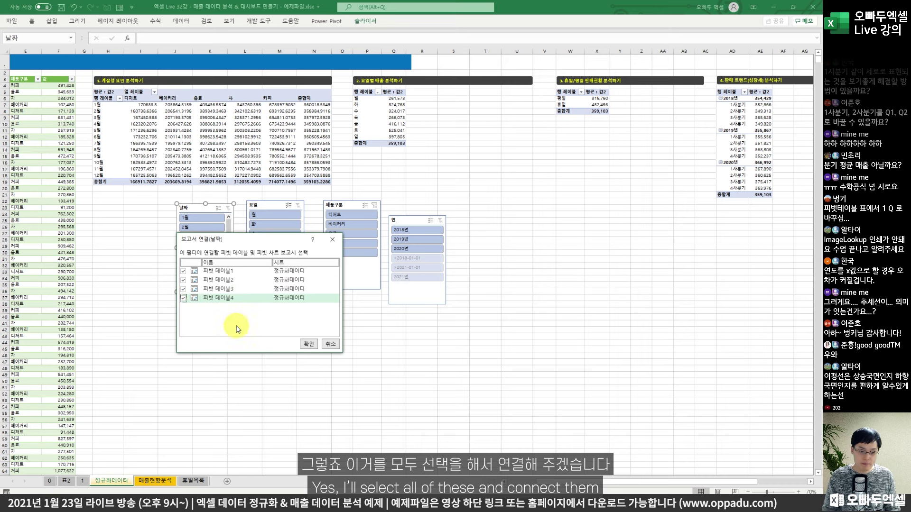
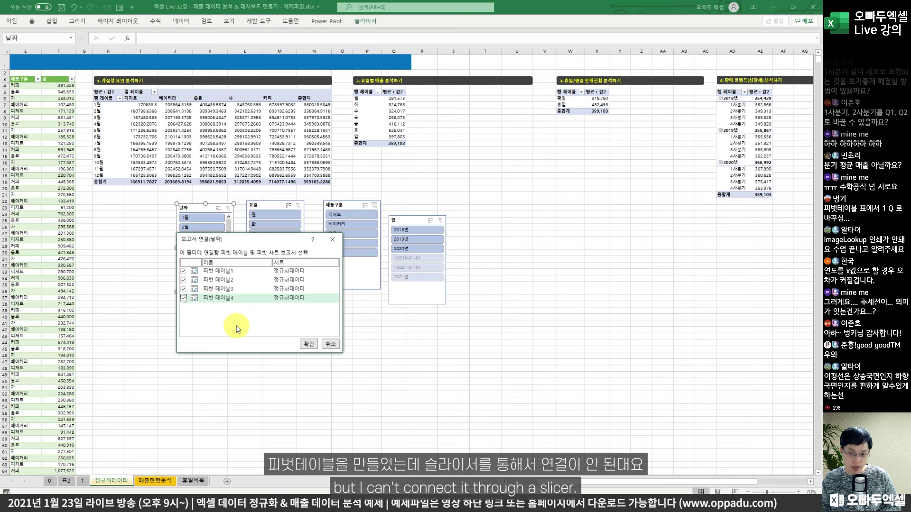
mouse_move(91, 88)
mouse_down()
mouse_move(128, 114)
mouse_move(331, 185)
mouse_up()
drag(351, 89, 420, 148)
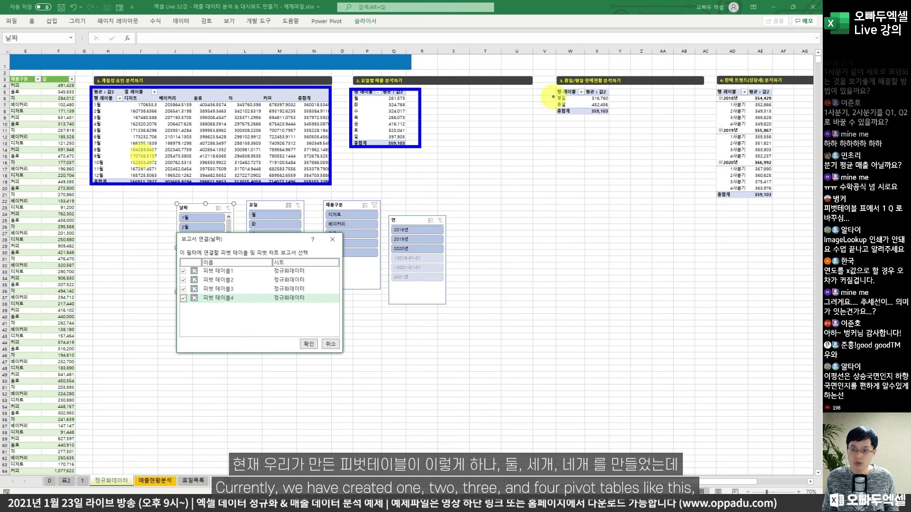
drag(554, 90, 607, 116)
drag(710, 90, 770, 201)
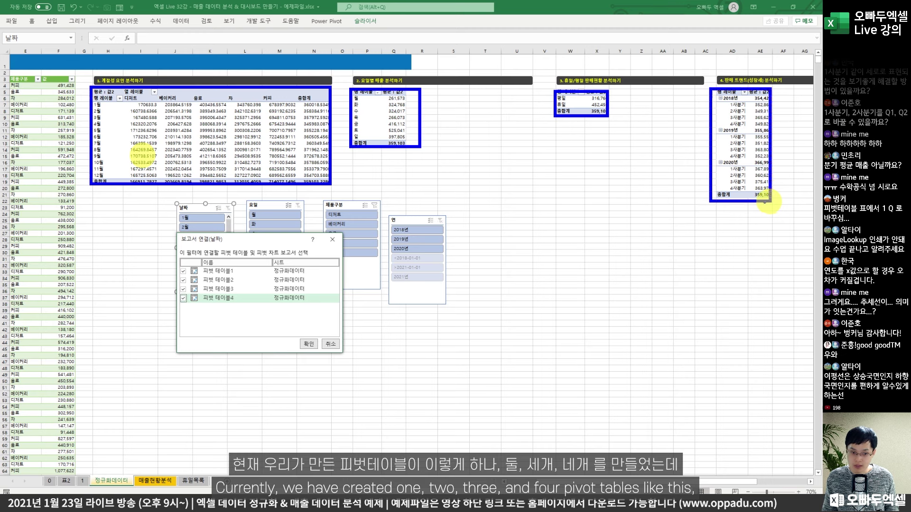
drag(177, 232, 323, 311)
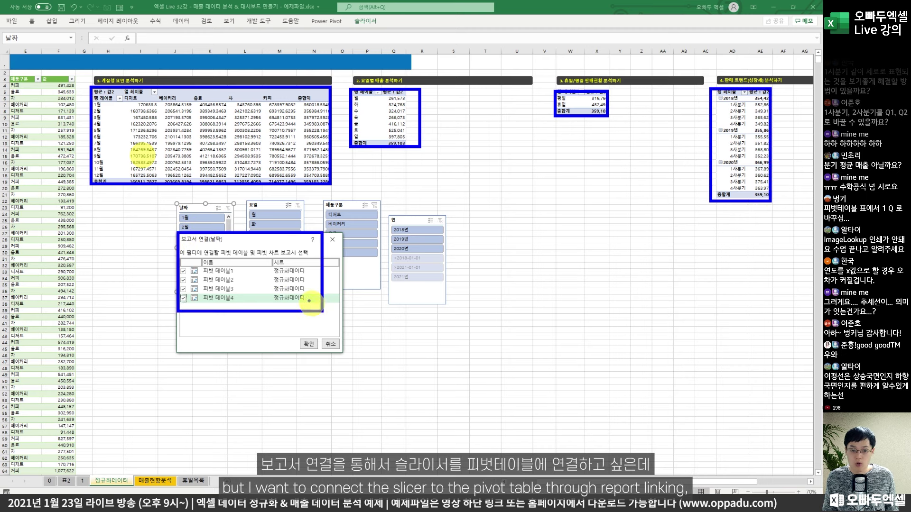
mouse_move(256, 224)
mouse_down()
mouse_move(282, 221)
mouse_move(281, 127)
mouse_up()
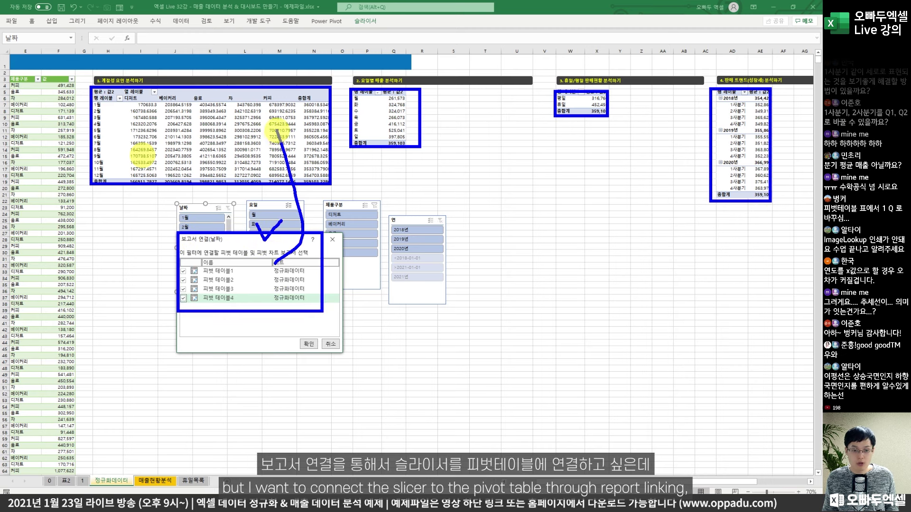
drag(269, 158, 297, 139)
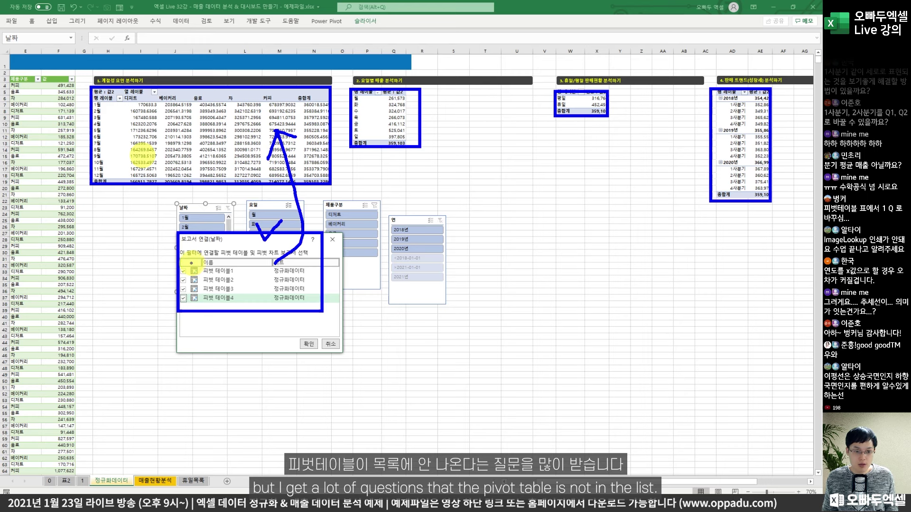
drag(188, 263, 300, 274)
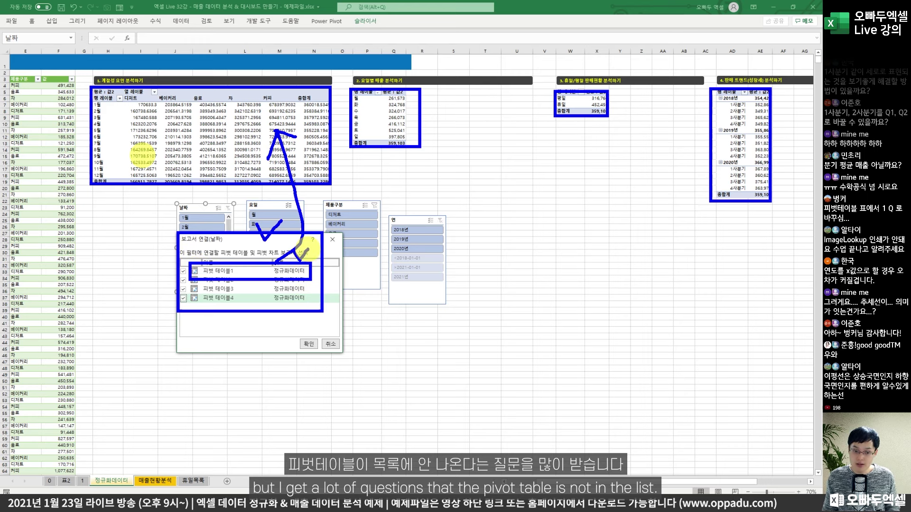
key(Escape)
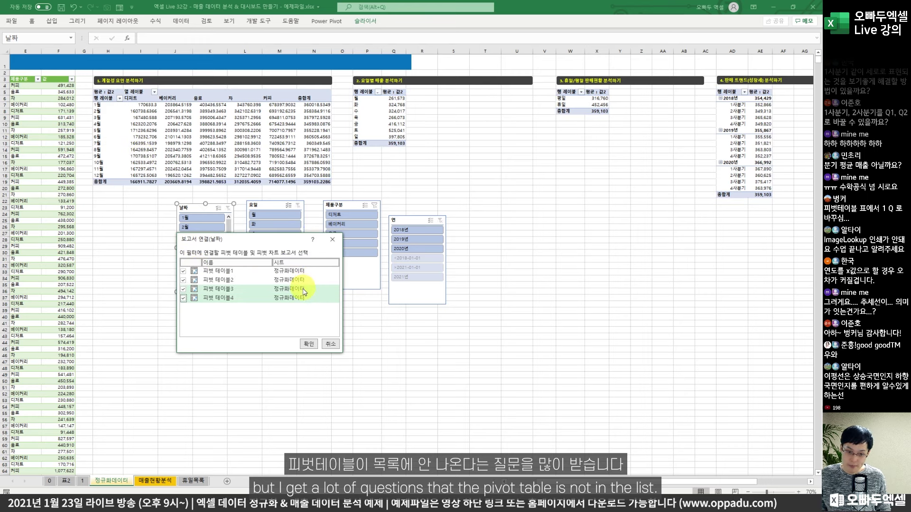
Confirm the 날짜 slicer's report connections and open the data source settings of the seasonal analysis pivot table
click(312, 346)
click(244, 117)
click(358, 22)
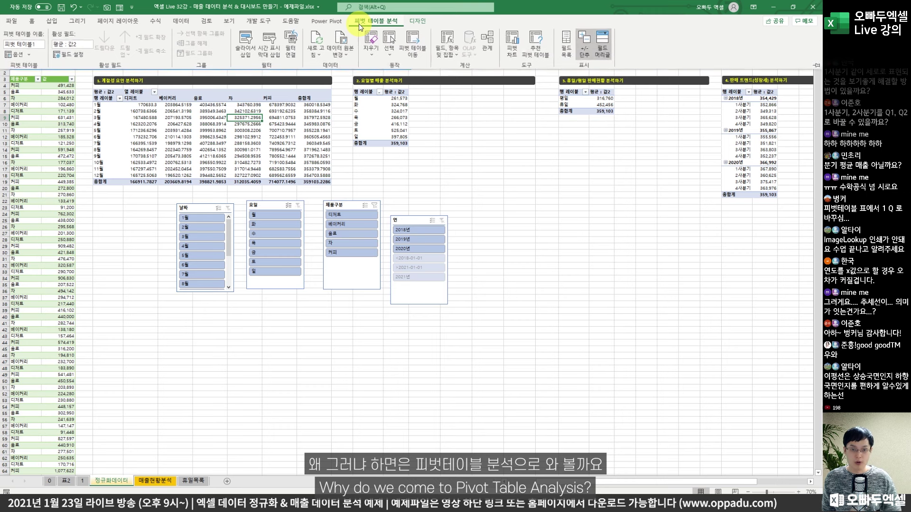
click(338, 52)
mouse_move(213, 88)
mouse_down()
mouse_move(250, 114)
mouse_move(455, 189)
mouse_up()
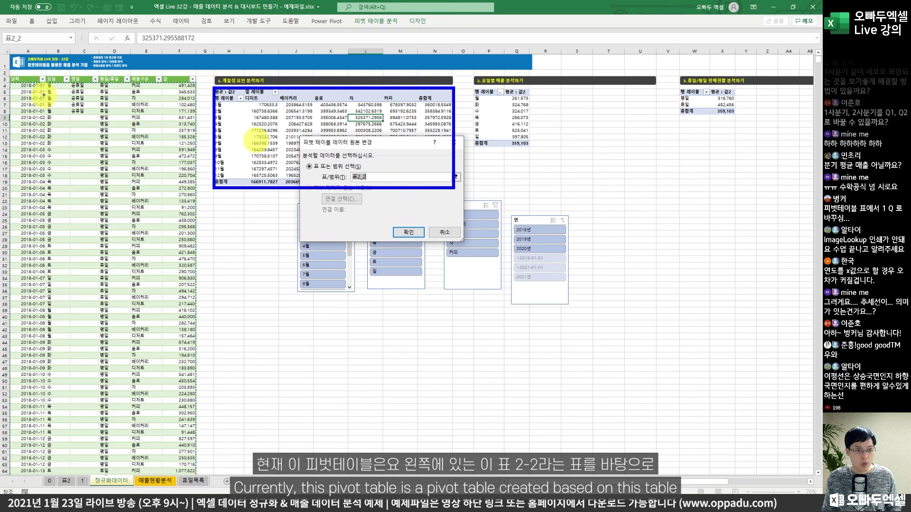
mouse_move(14, 82)
mouse_down()
mouse_move(84, 150)
mouse_move(199, 326)
mouse_move(198, 318)
mouse_up()
mouse_move(142, 100)
mouse_down()
mouse_move(152, 64)
mouse_move(245, 85)
mouse_move(231, 97)
mouse_move(451, 181)
mouse_move(465, 195)
mouse_up()
drag(429, 70, 403, 75)
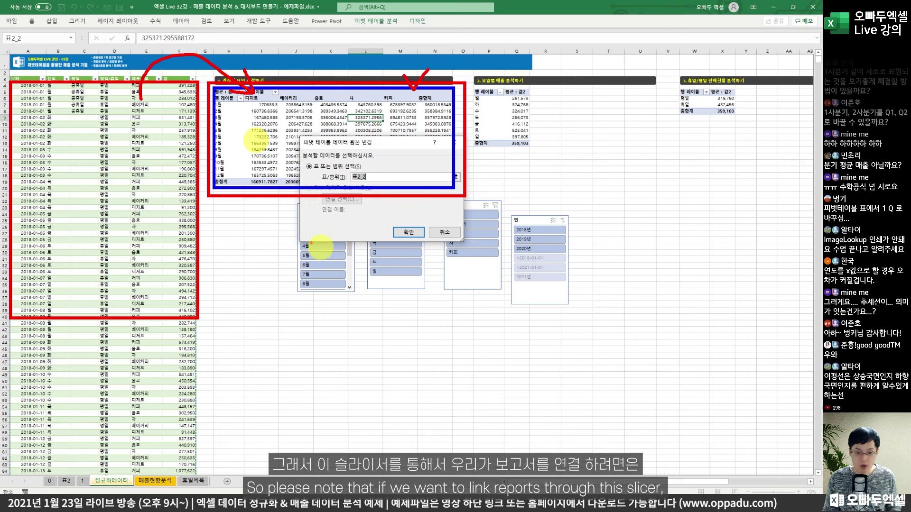
drag(297, 203, 354, 293)
drag(474, 86, 531, 141)
mouse_move(396, 180)
mouse_down()
mouse_move(332, 171)
mouse_move(380, 151)
mouse_move(374, 194)
mouse_move(317, 174)
mouse_move(387, 166)
mouse_up()
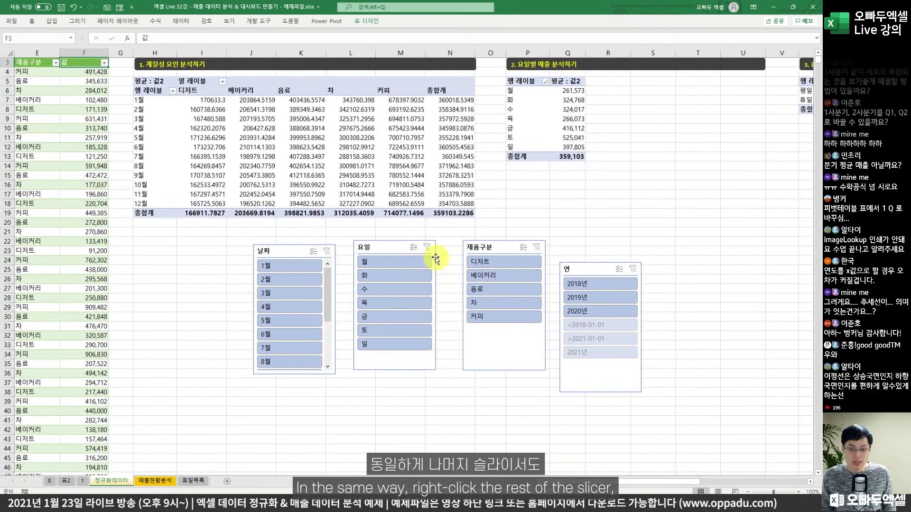
Connect the 요일 slicer to 피벗 테이블2, 피벗 테이블3 and 피벗 테이블4 through its report connections
right_click(394, 244)
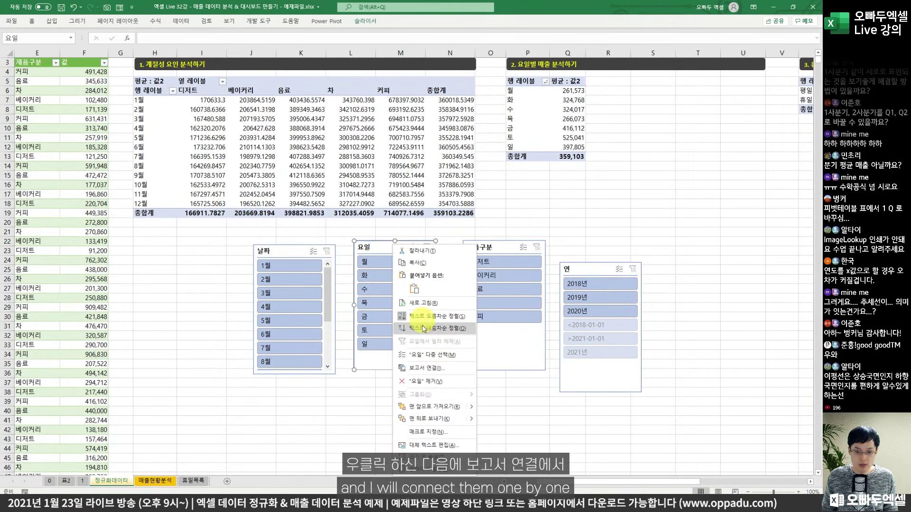
click(423, 368)
click(356, 382)
click(356, 391)
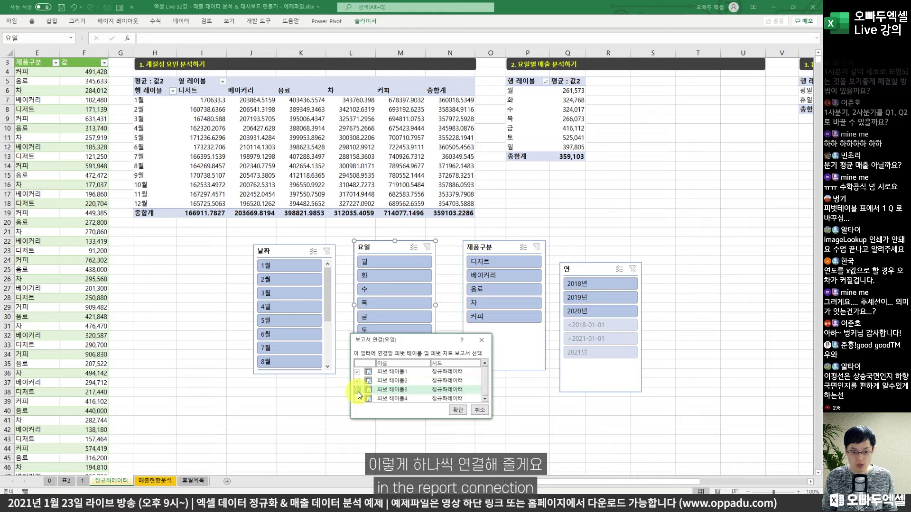
click(357, 399)
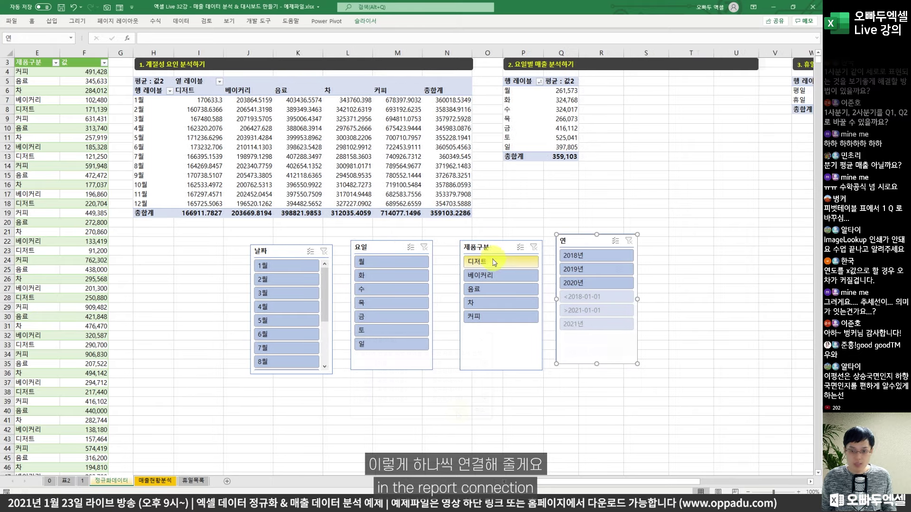
Test the connected slicers by filtering the pivot tables to 월, 2월 and 디저트
click(497, 214)
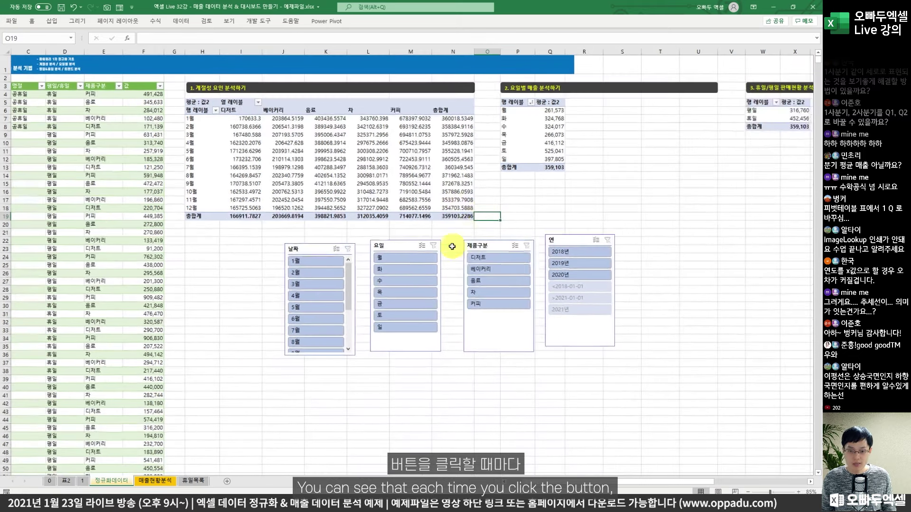
click(405, 258)
click(328, 276)
scroll(329, 278, down, 1)
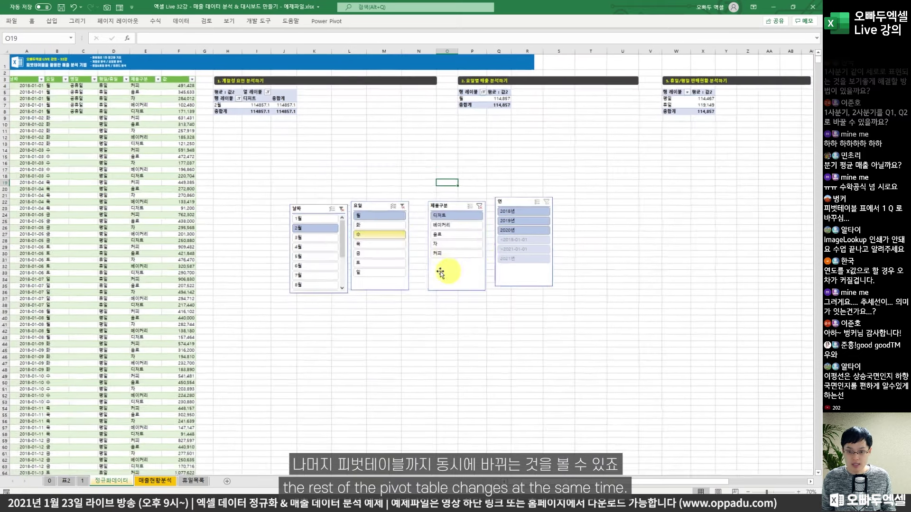
click(522, 210)
click(457, 233)
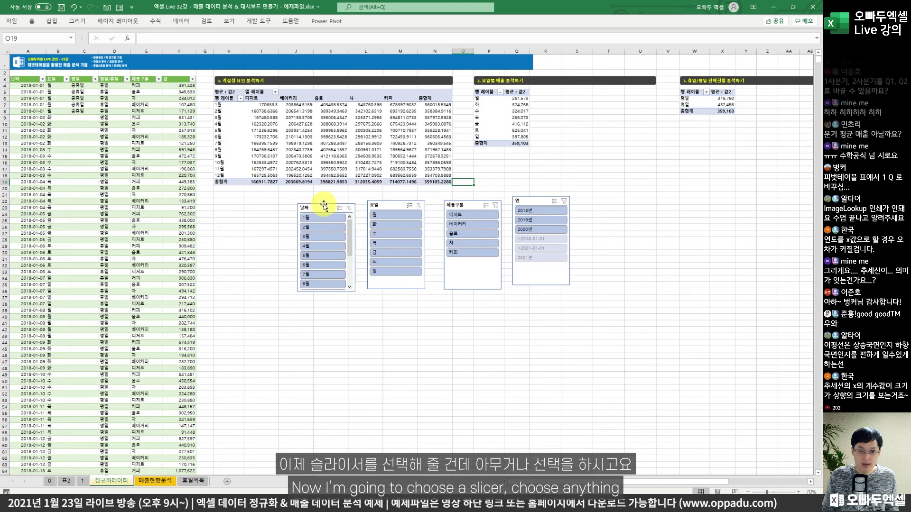
Select the 날짜, 요일, 제품구분 and 연 slicers together and cut them from the 정규화데이터 sheet
click(324, 206)
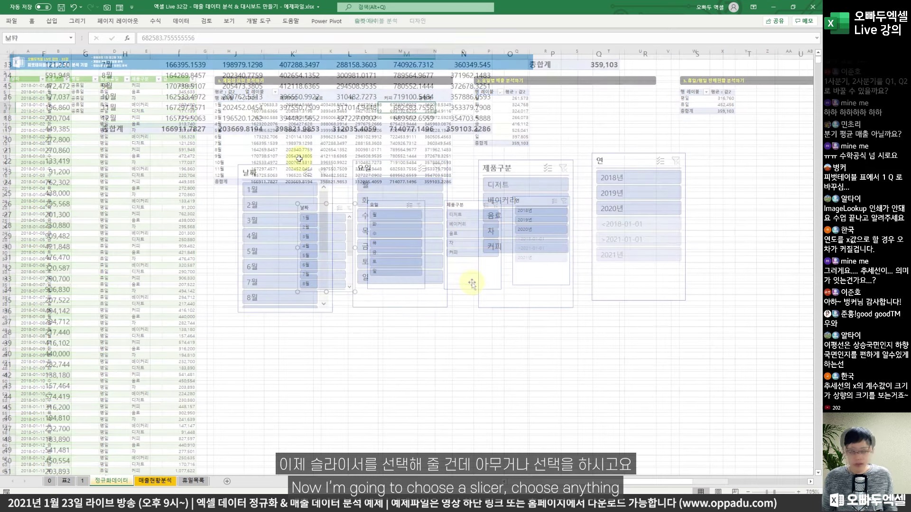
click(291, 167)
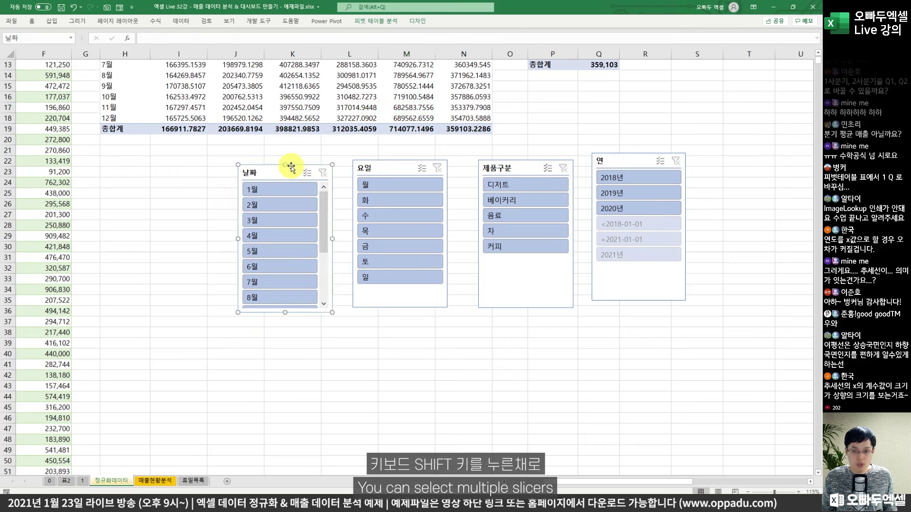
shift+click(364, 163)
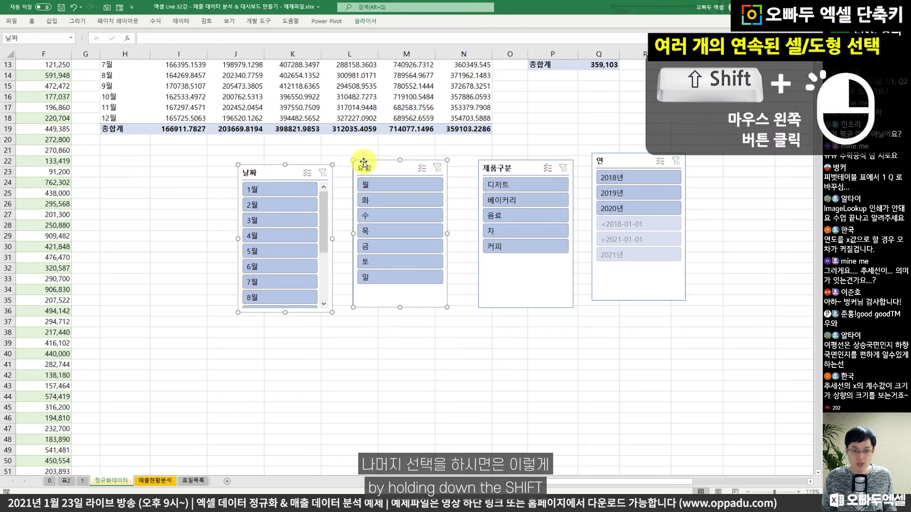
shift+click(493, 166)
shift+click(606, 159)
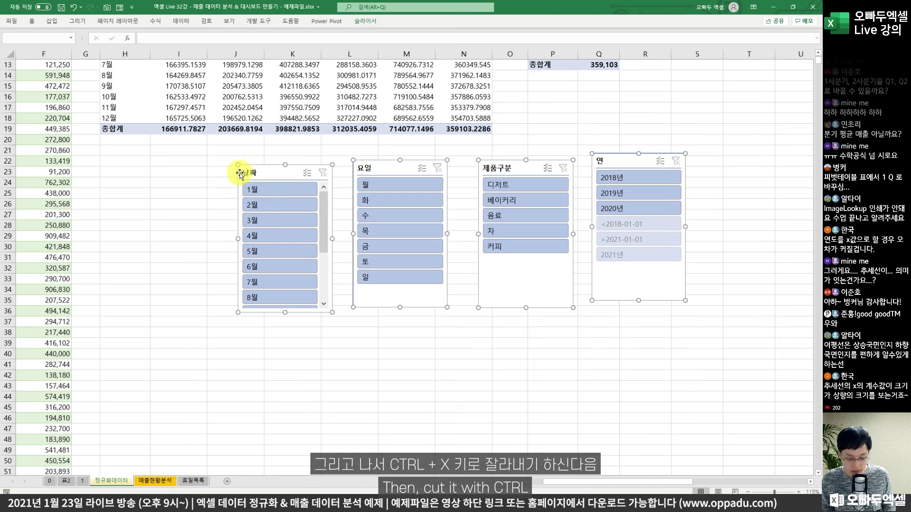
key(ctrl+x)
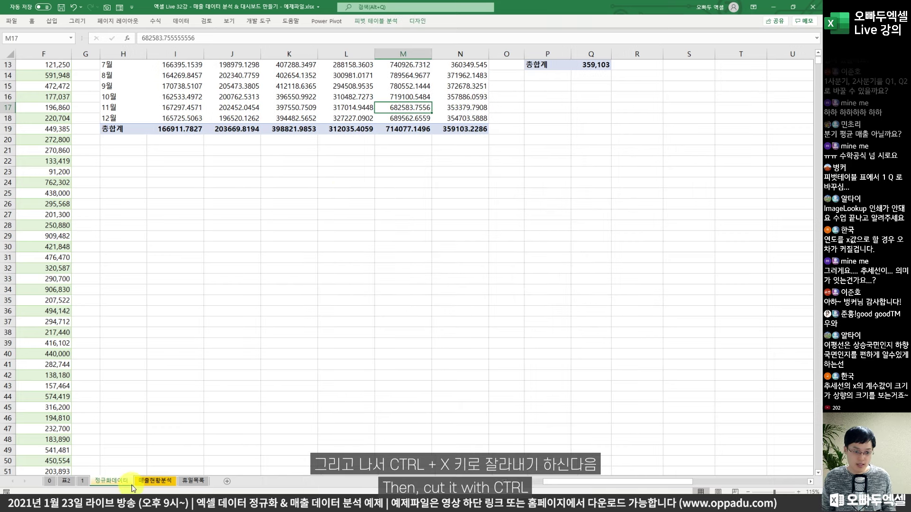
Paste the four cut slicers into the 매출현황분석 sheet and move them as a group over the upper dashboard cards
click(154, 480)
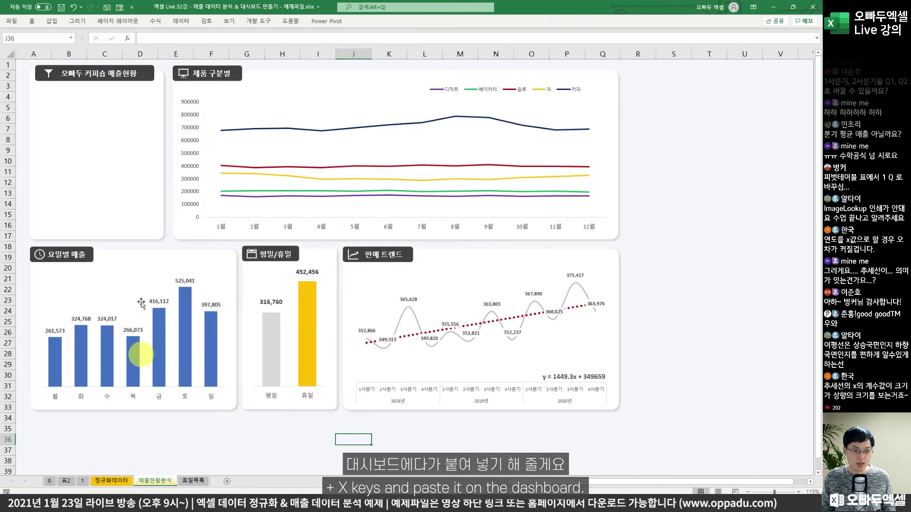
click(708, 137)
key(ctrl+v)
drag(705, 135, 126, 124)
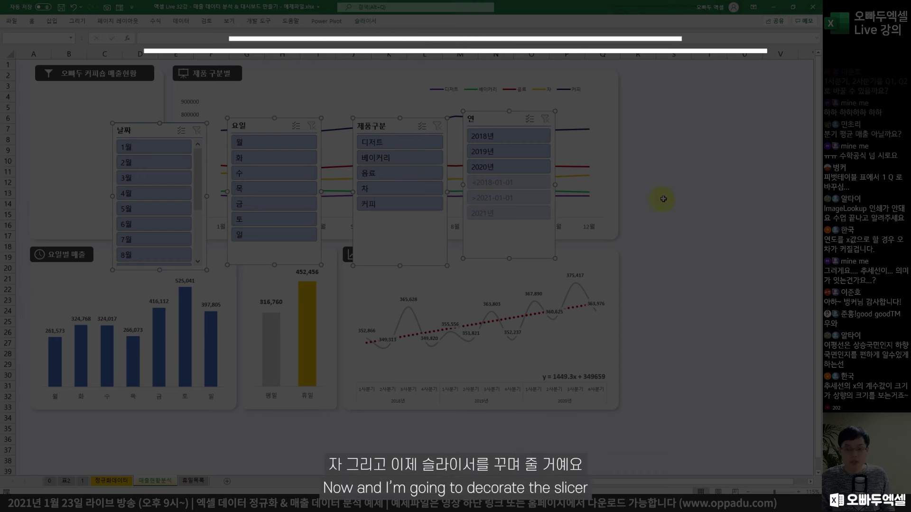
click(663, 199)
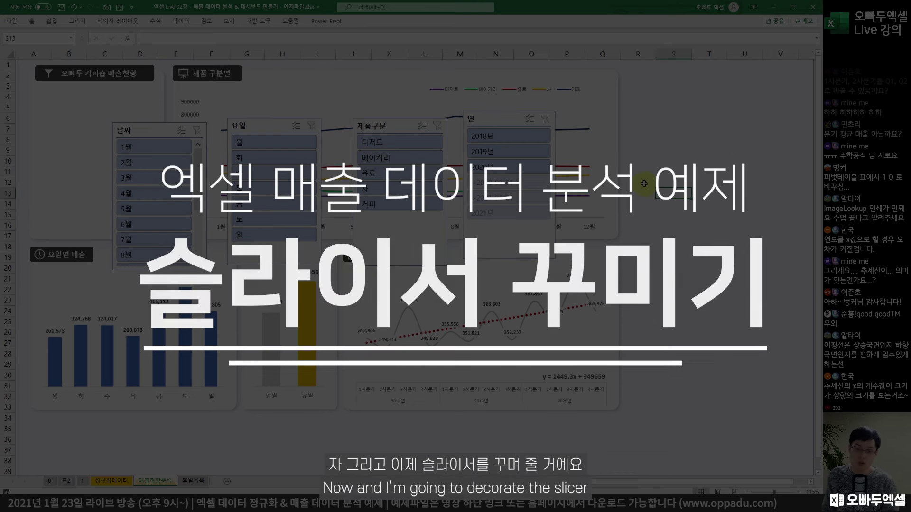
Move the 날짜, 요일, 제품구분 and 연 slicers individually closer together across the top of the dashboard
drag(159, 134, 134, 112)
drag(270, 125, 230, 102)
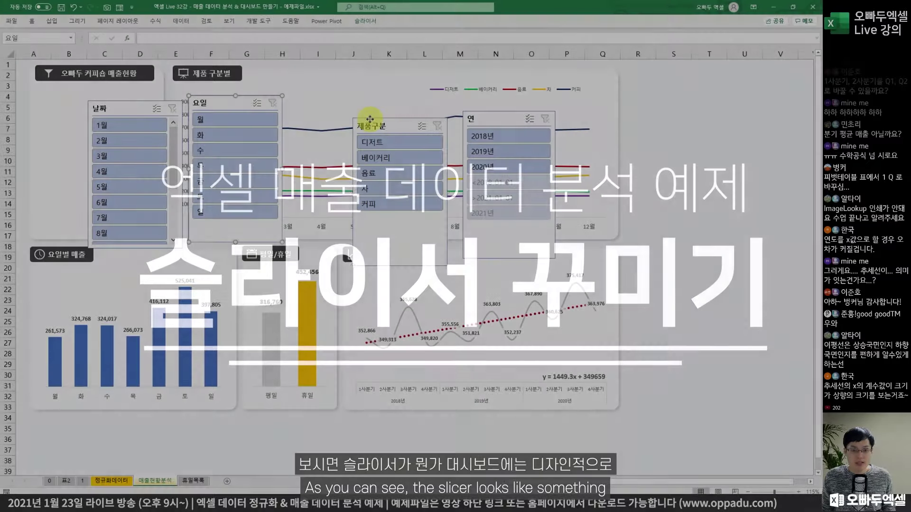
drag(369, 119, 311, 97)
drag(462, 109, 410, 99)
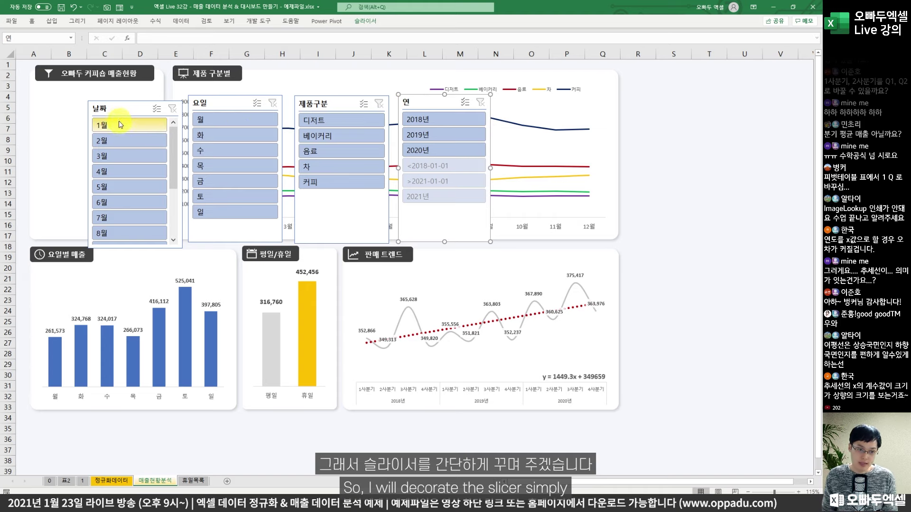
Apply the first blue slicer style of the 어둡게 group to the 날짜 slicer
click(118, 106)
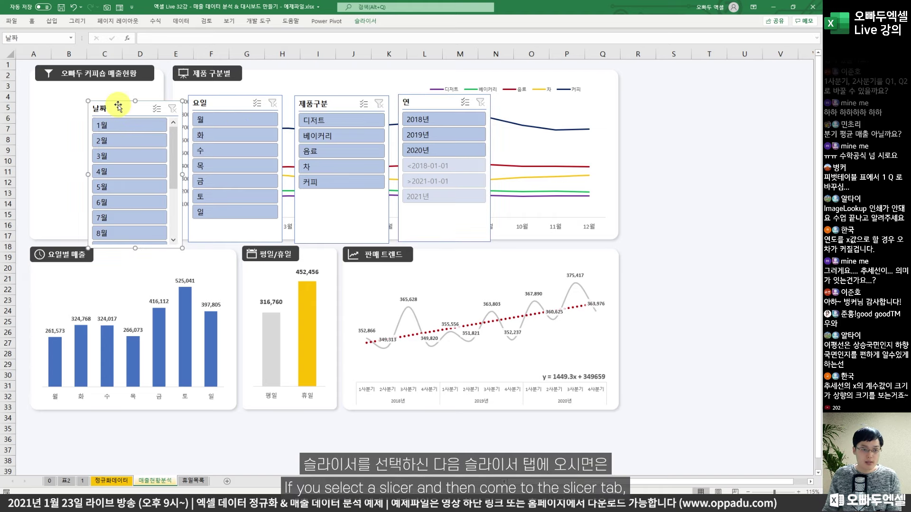
click(366, 21)
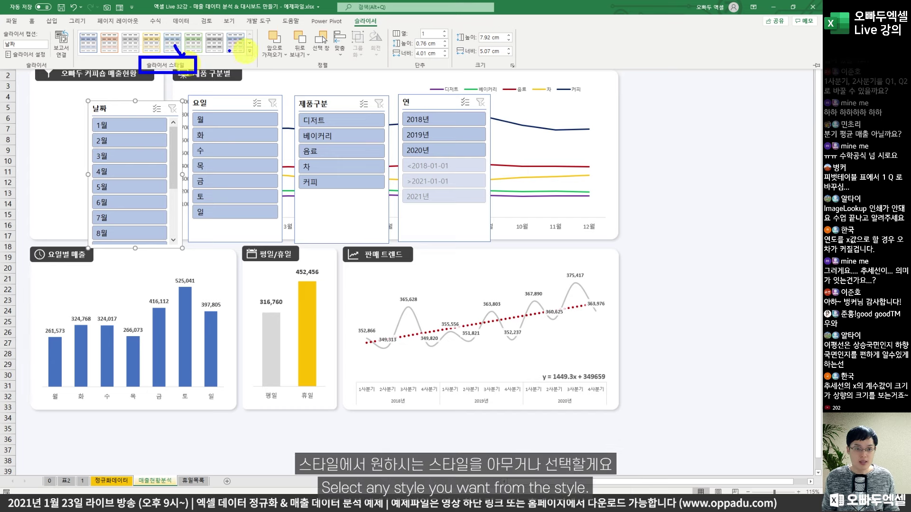
click(249, 56)
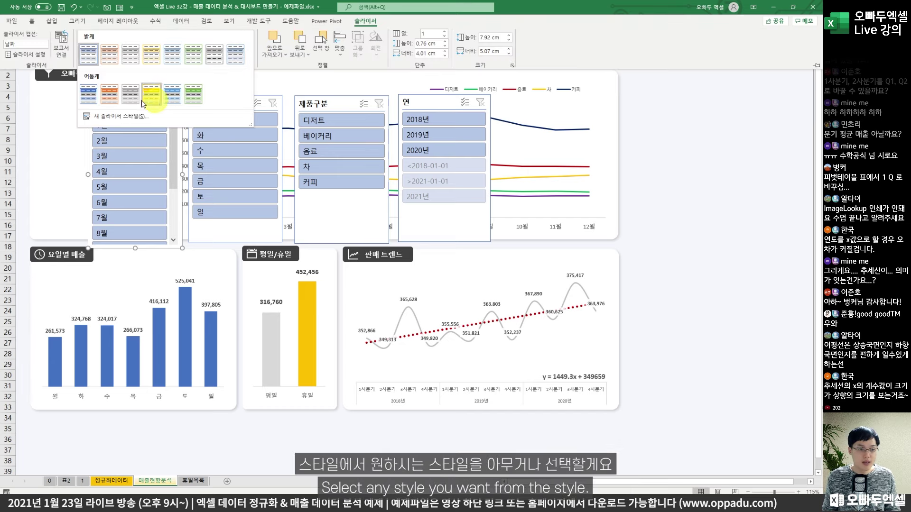
click(93, 101)
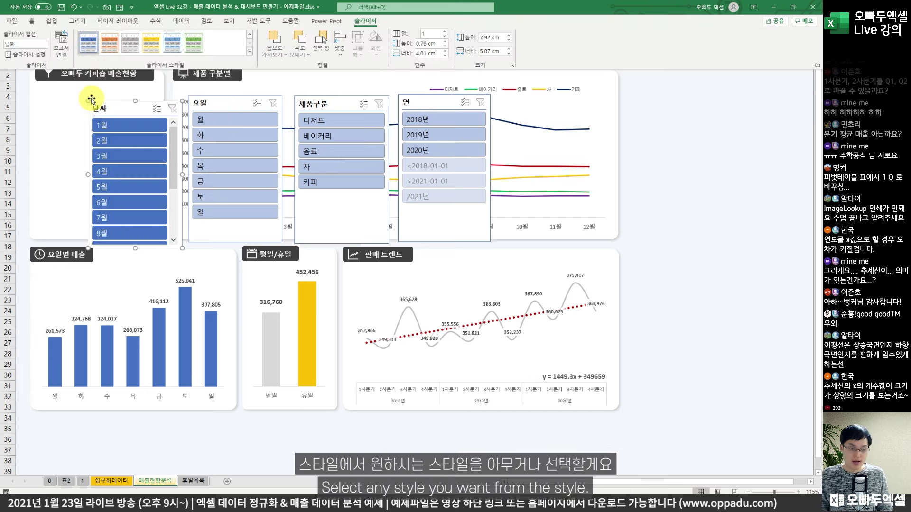
Duplicate the 날짜 slicer's dark blue style and name the copy 내슬라이서
right_click(93, 48)
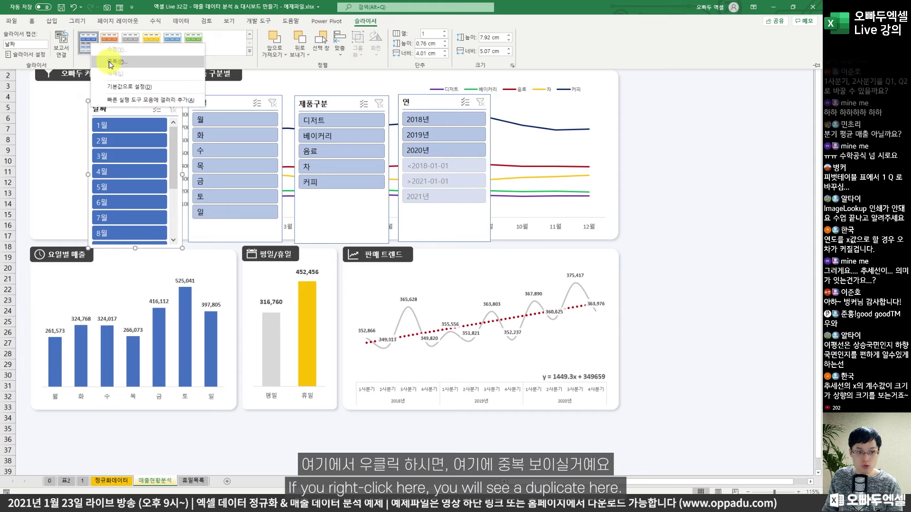
click(110, 63)
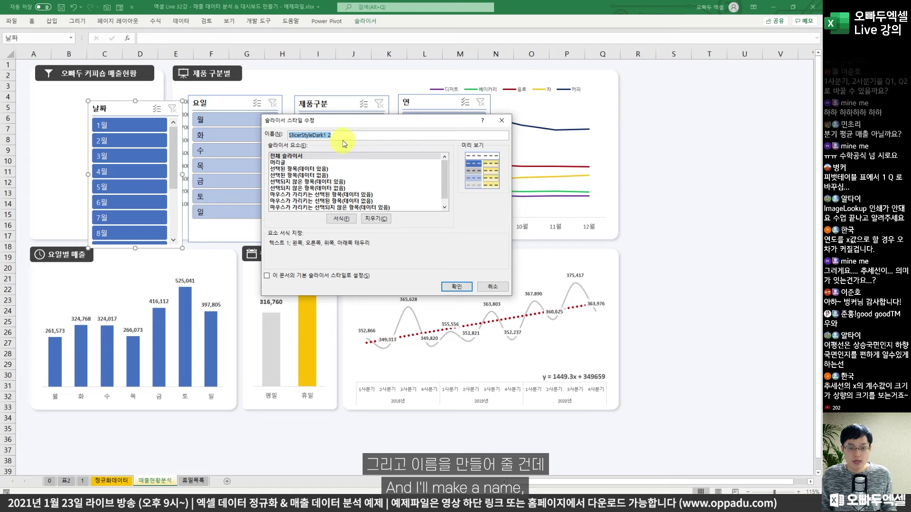
drag(357, 134, 284, 135)
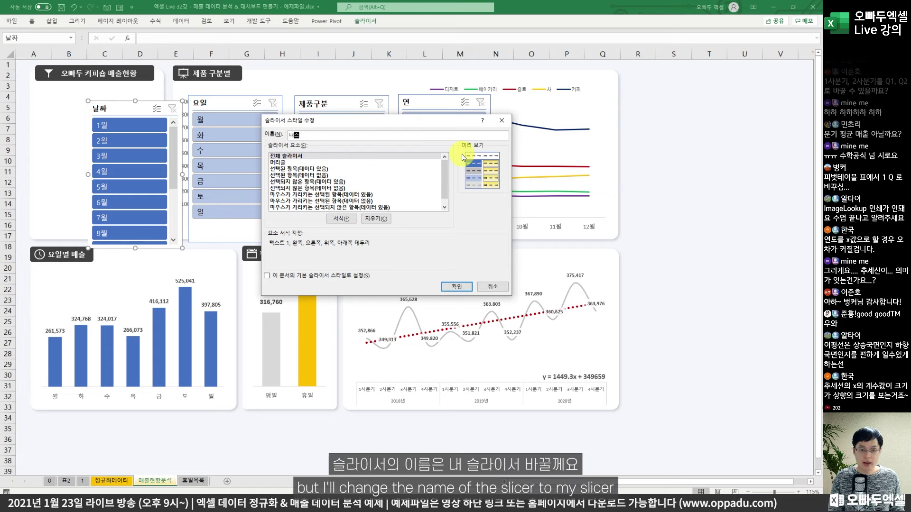
Format the 전체 슬라이서 element of the 내슬라이서 style with font size 8 and no border, and save the style
click(311, 156)
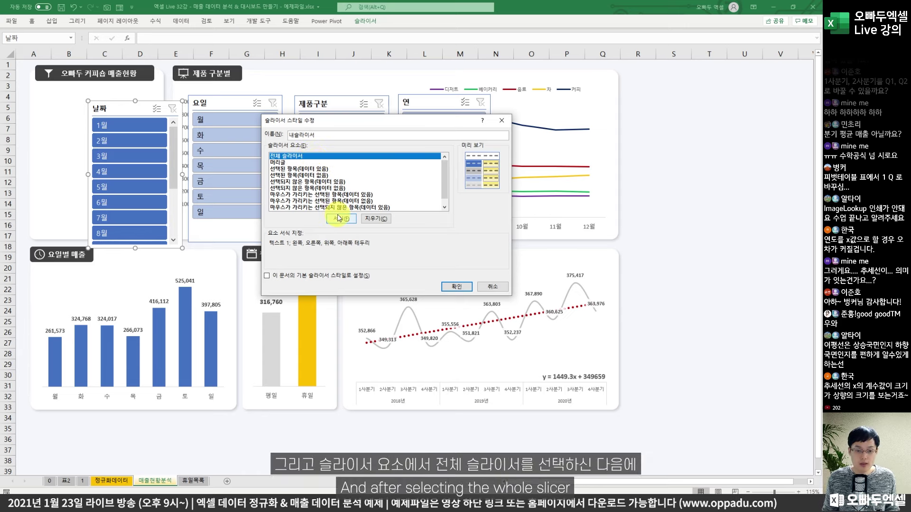
click(340, 220)
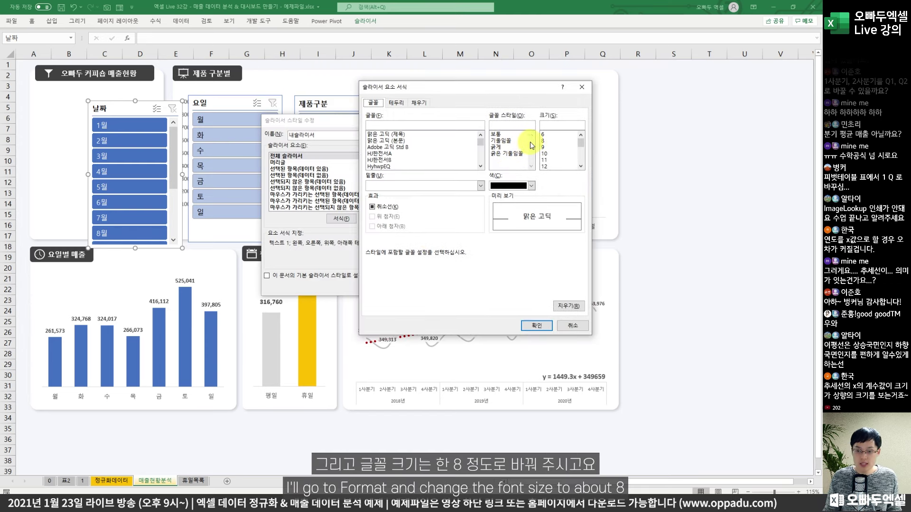
click(544, 141)
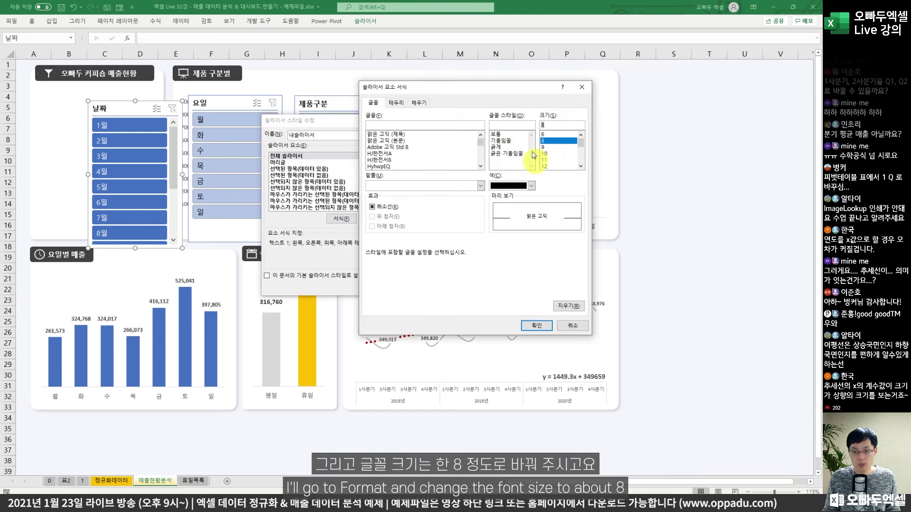
click(396, 102)
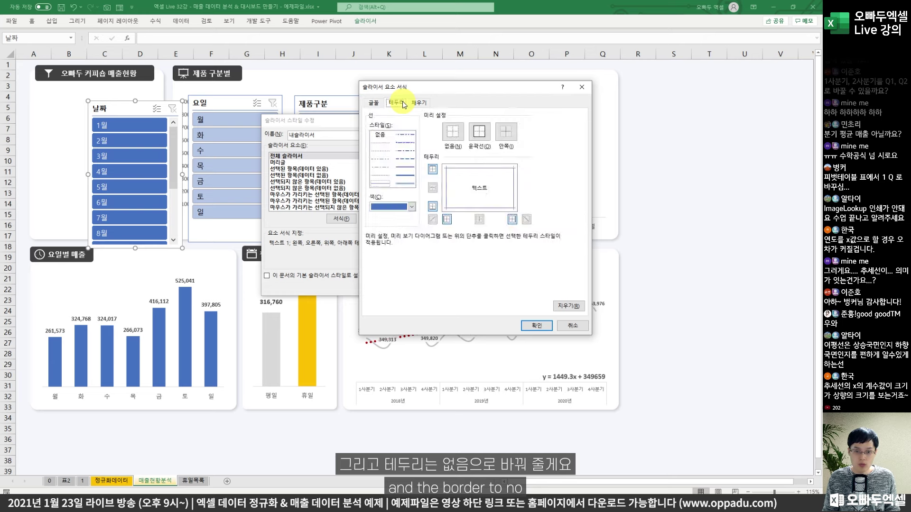
click(383, 138)
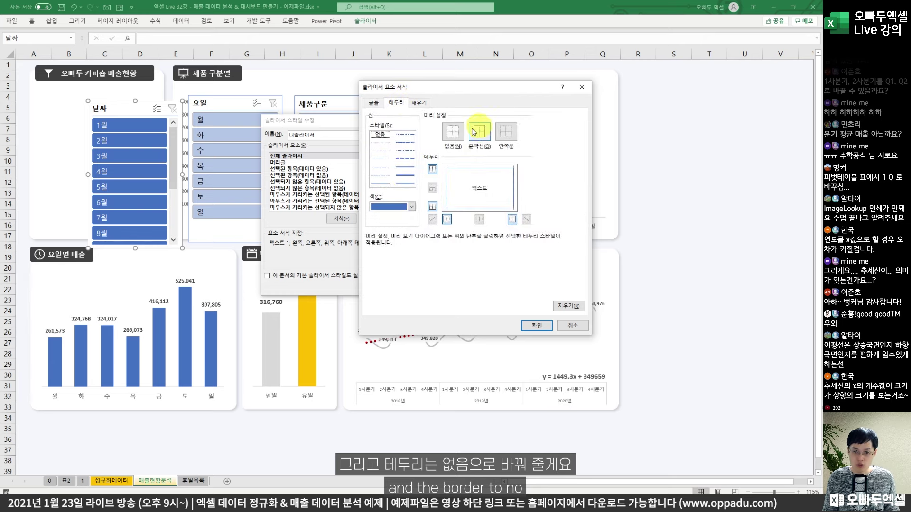
click(454, 133)
click(532, 329)
click(458, 233)
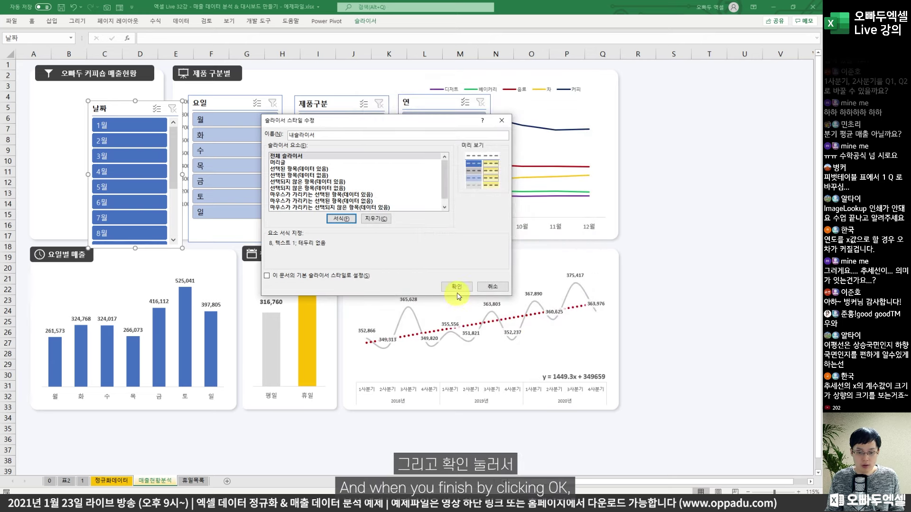
click(364, 22)
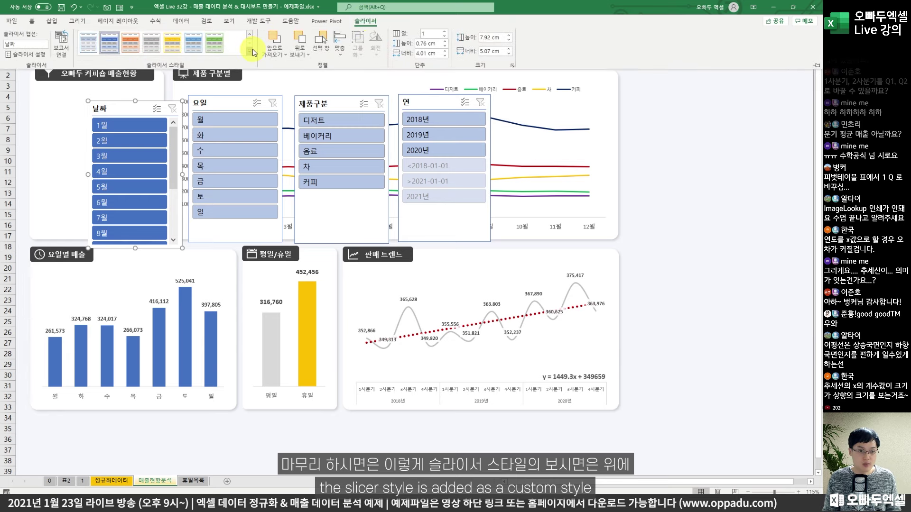
click(253, 52)
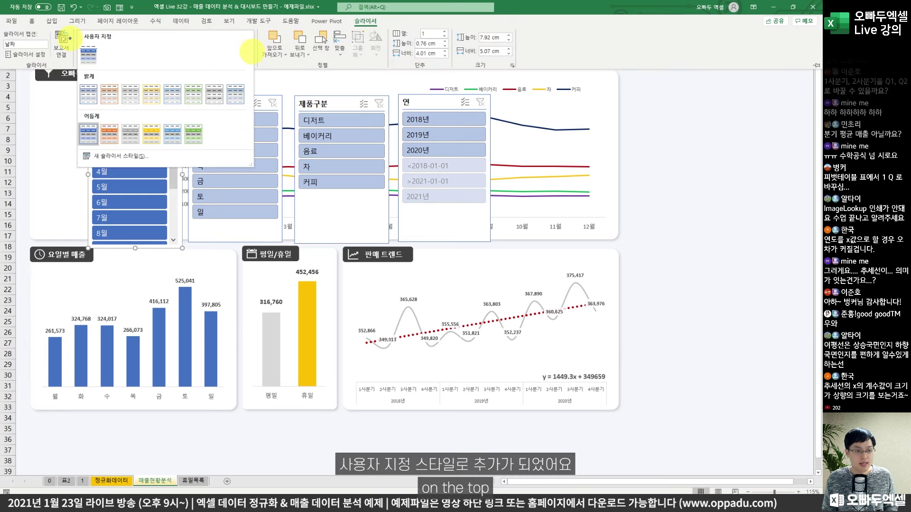
drag(74, 27, 132, 65)
mouse_move(110, 25)
mouse_down()
mouse_move(124, 34)
mouse_move(132, 12)
mouse_up()
key(Escape)
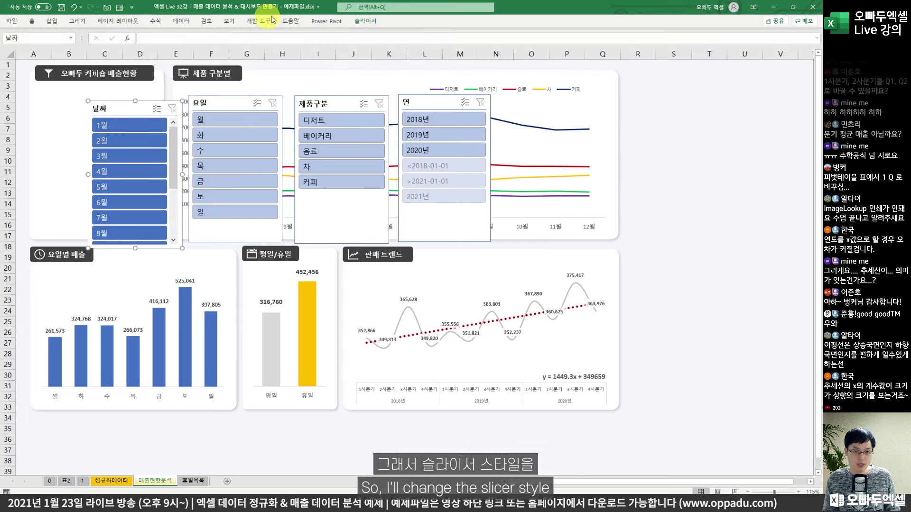
Apply the custom 내슬라이서 style to the 날짜, 요일, 제품구분 and 연 slicers one after another
click(357, 24)
click(250, 51)
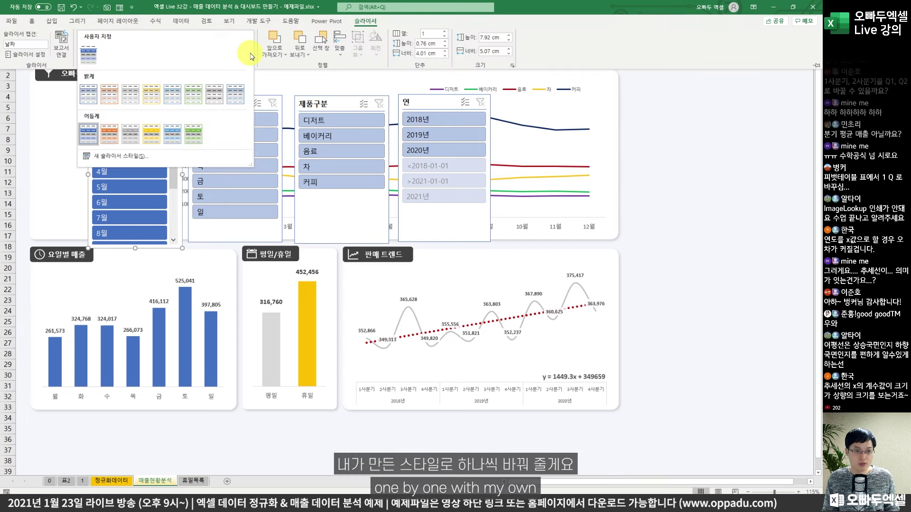
click(100, 57)
click(203, 101)
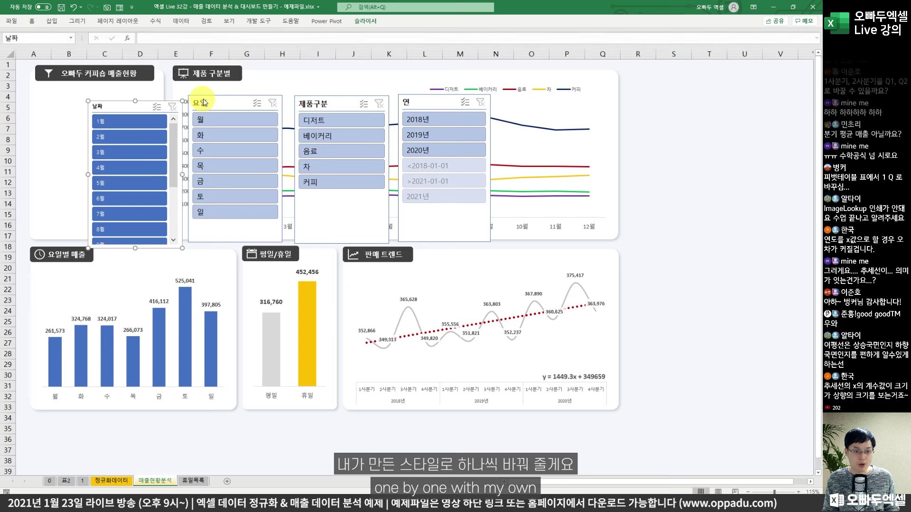
double_click(366, 22)
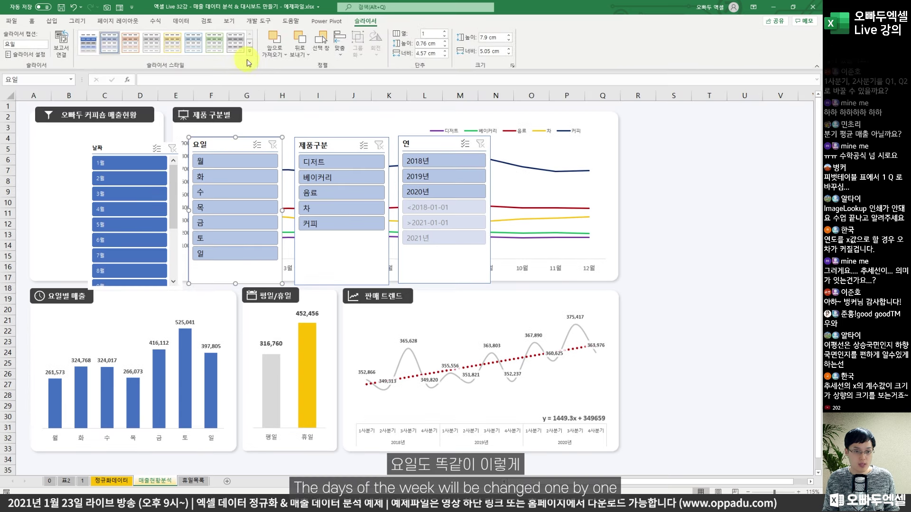
click(90, 44)
click(339, 140)
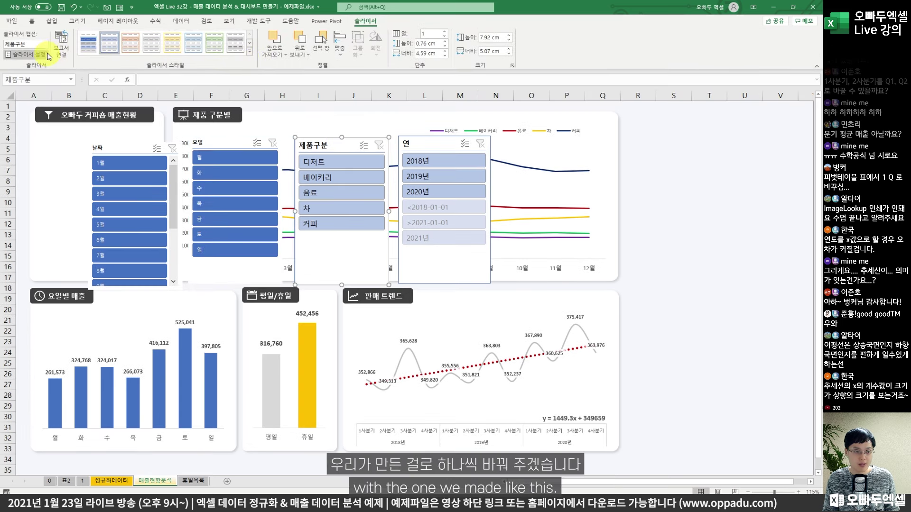
click(89, 44)
click(417, 139)
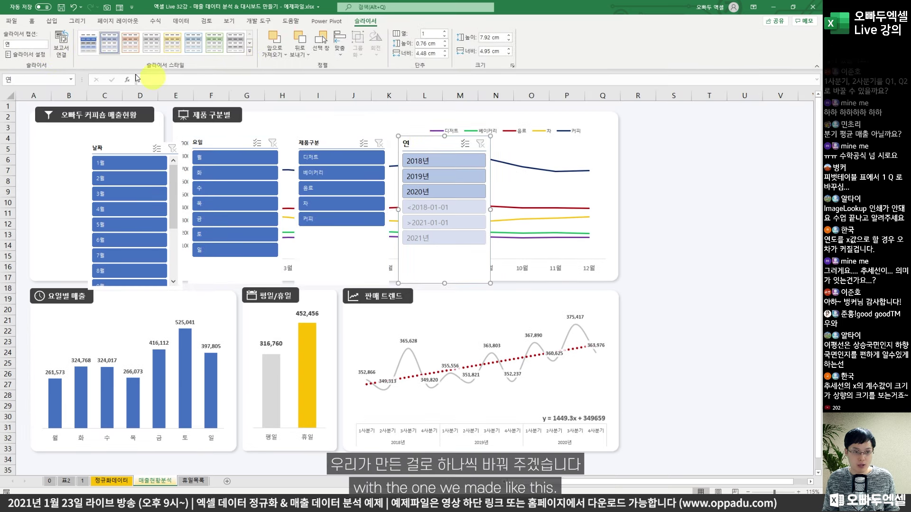
click(90, 44)
click(709, 192)
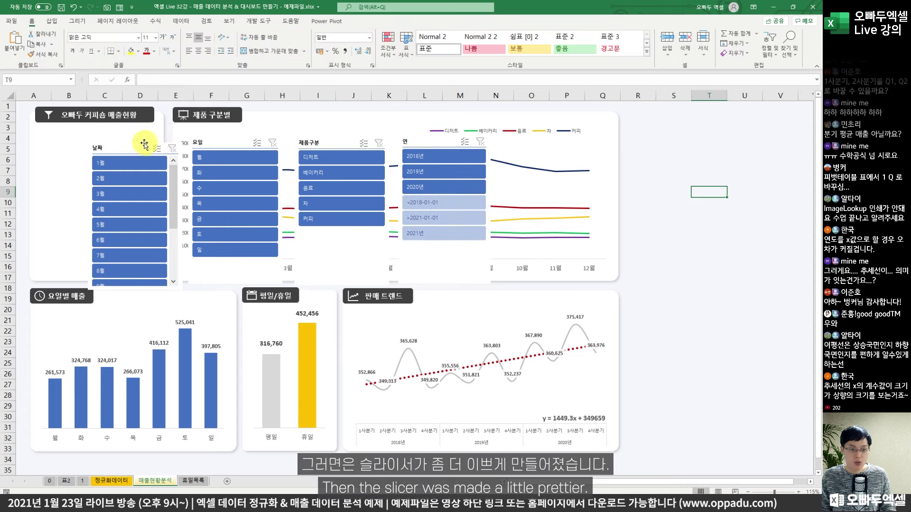
Move the 날짜, 요일 and 제품구분 slicers down out of the way and place the 연 slicer in the 오빠두 커피숍 매출현황 card
drag(144, 144, 124, 210)
drag(206, 140, 193, 204)
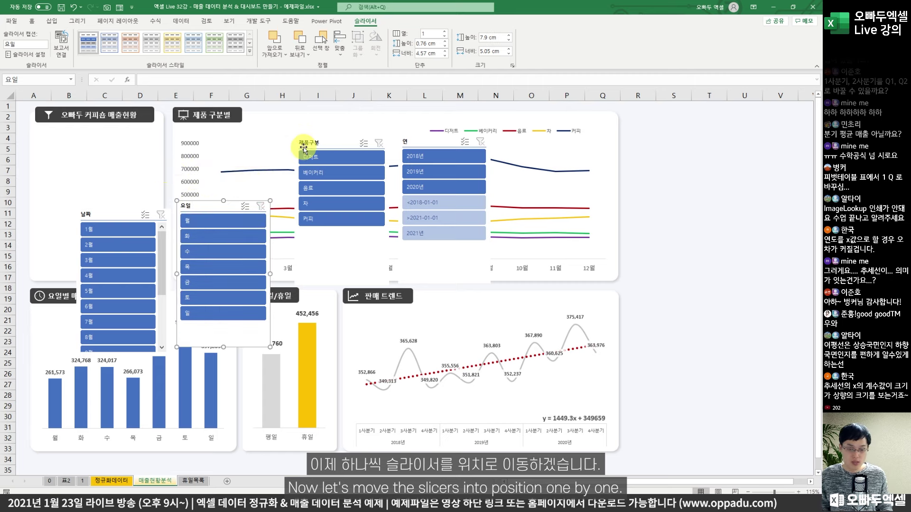
drag(310, 141, 303, 204)
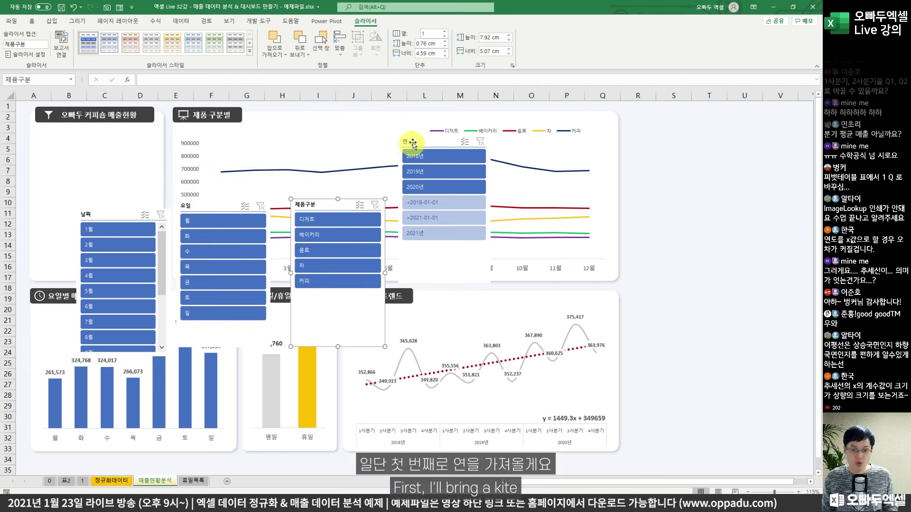
drag(421, 142, 56, 134)
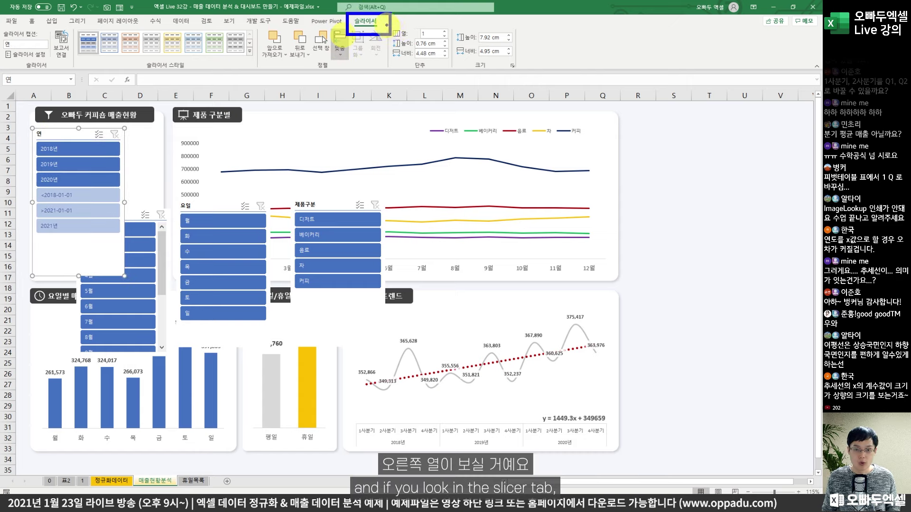
Set the 연 slicer to 3 columns and resize it to about 6.86 cm wide and 2.88 cm high
drag(388, 23, 429, 40)
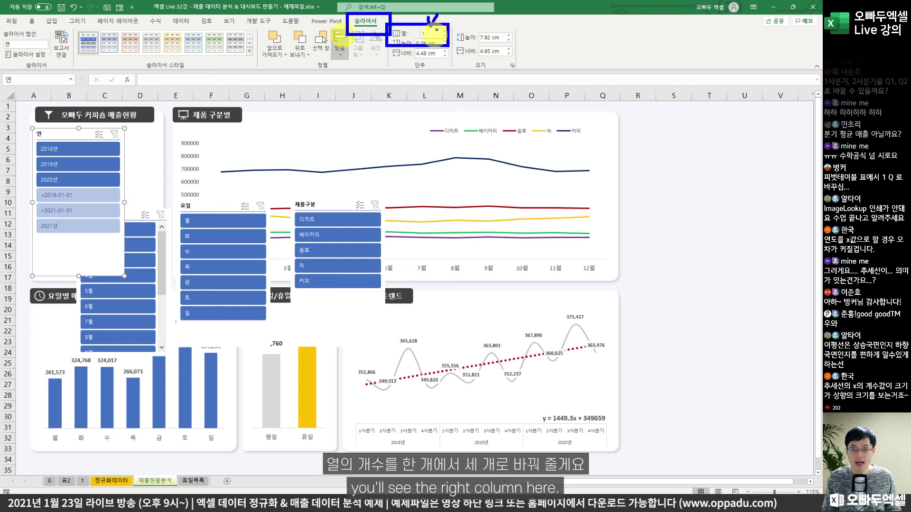
key(Escape)
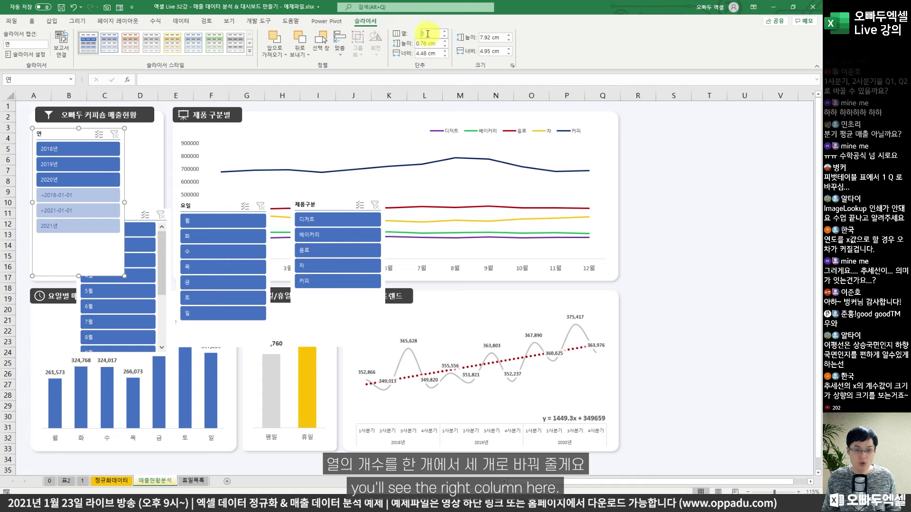
text(3)
key(Return)
drag(124, 202, 160, 203)
drag(95, 275, 94, 185)
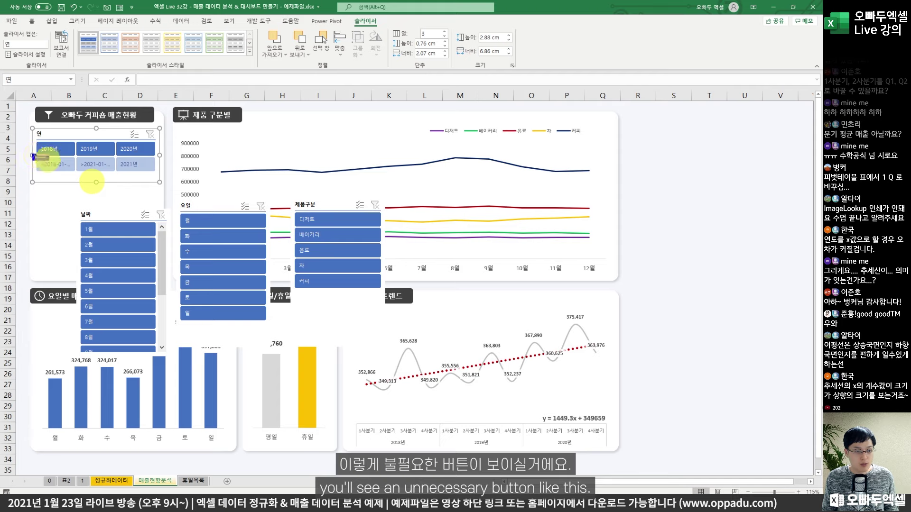
Hide items with no data in the 연 slicer and shrink it to about 1.68 cm high just below the card title
drag(48, 160, 118, 174)
drag(86, 144, 97, 163)
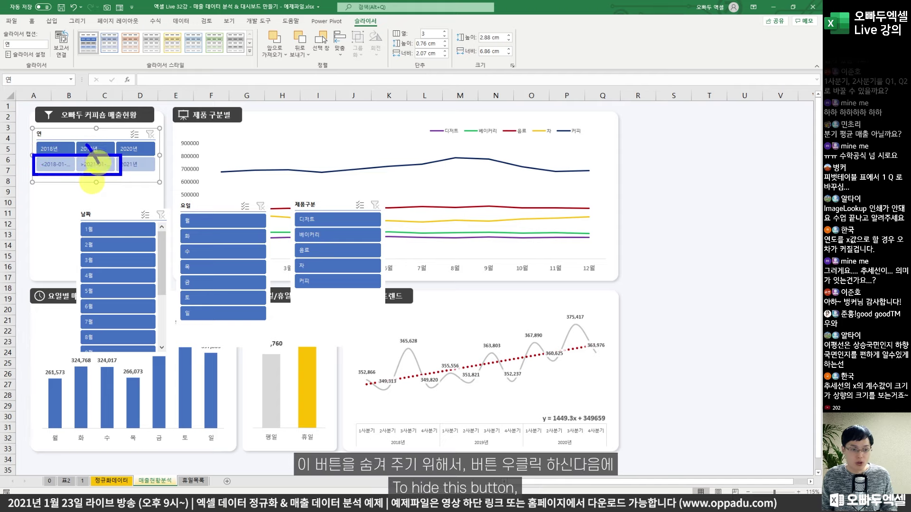
key(Escape)
right_click(92, 131)
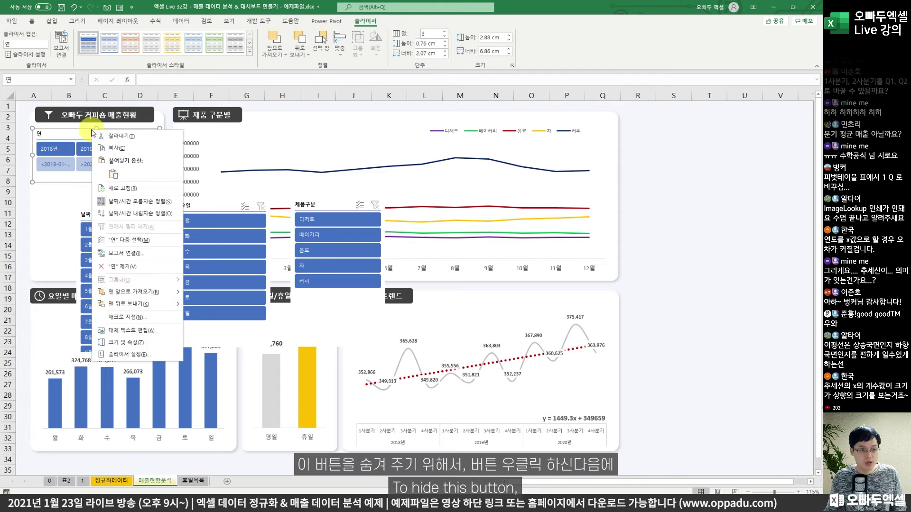
click(119, 355)
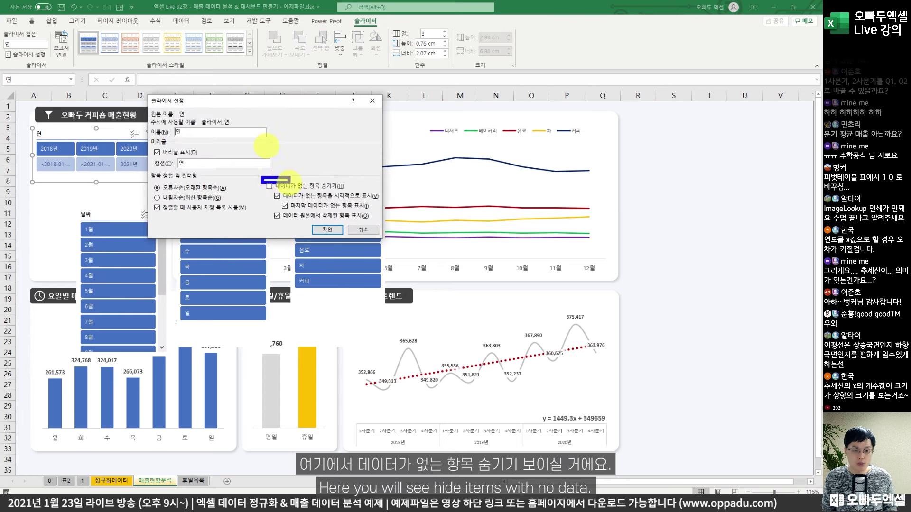
drag(289, 182, 322, 192)
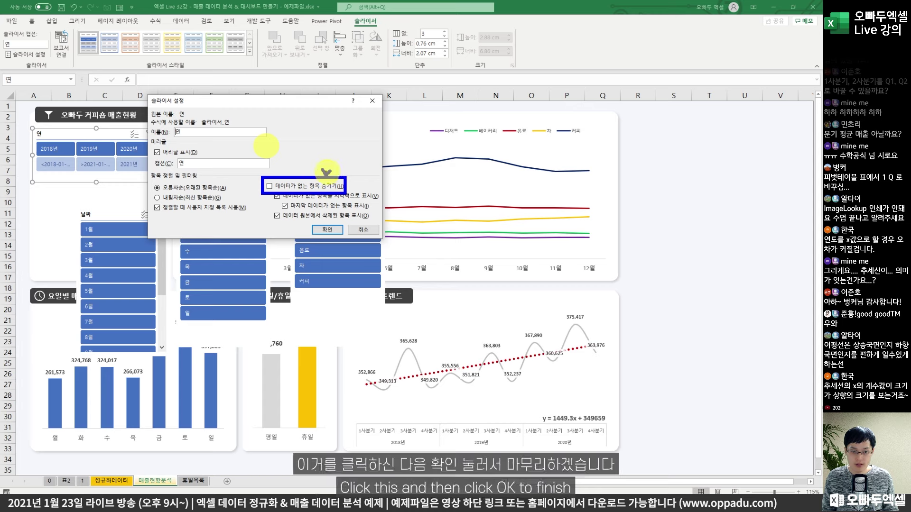
click(277, 187)
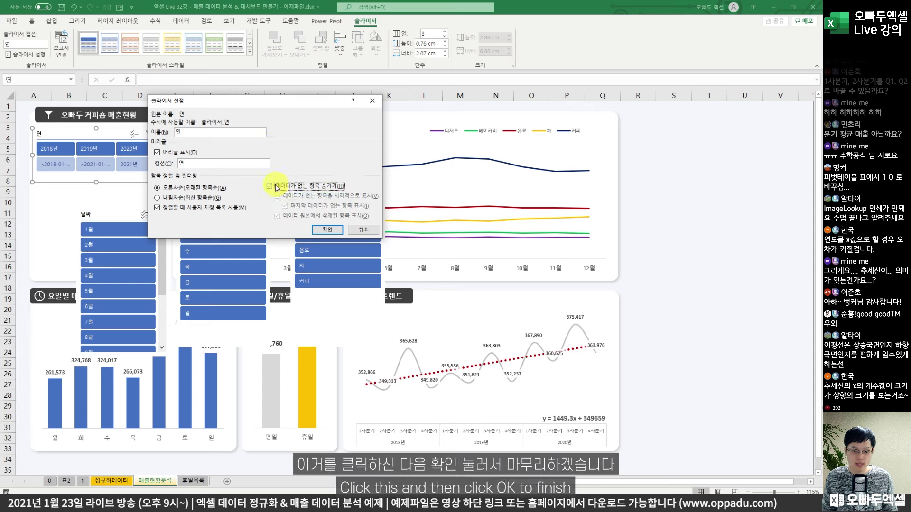
click(327, 230)
drag(100, 183, 95, 159)
drag(67, 131, 68, 126)
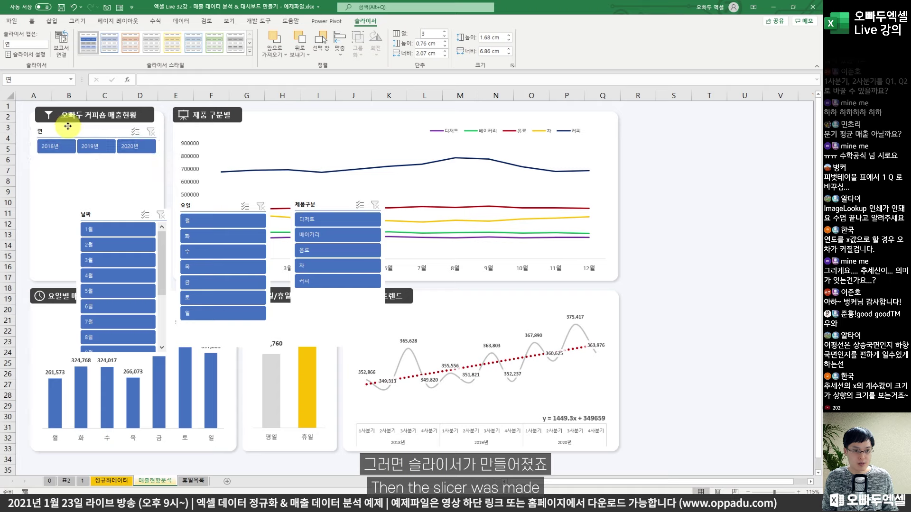
Place the 날짜 slicer below the 연 slicer, widen it to about 6.72 cm, and set it to 6 columns
drag(106, 215, 62, 169)
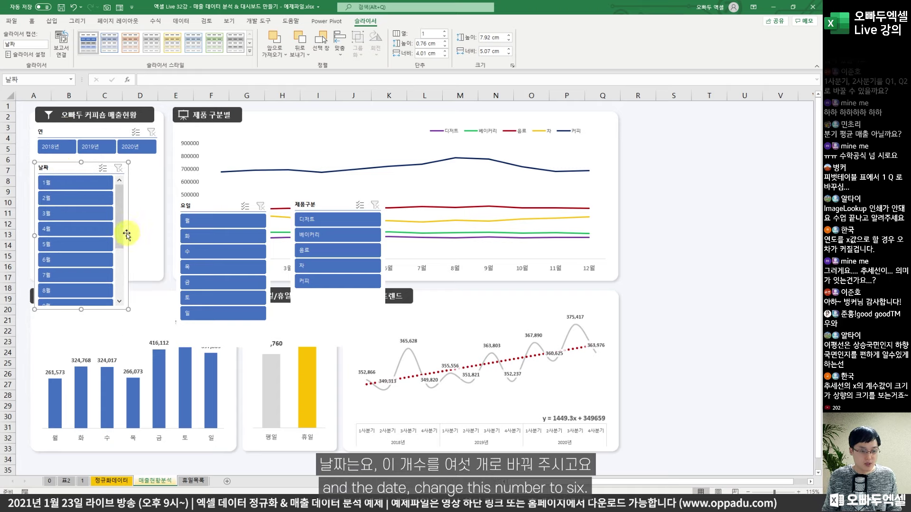
drag(127, 234, 159, 232)
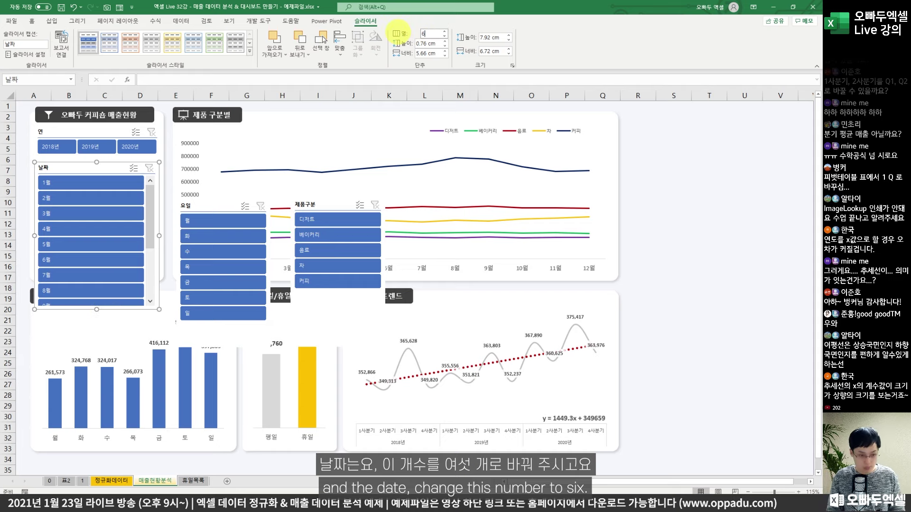
text(6)
key(Return)
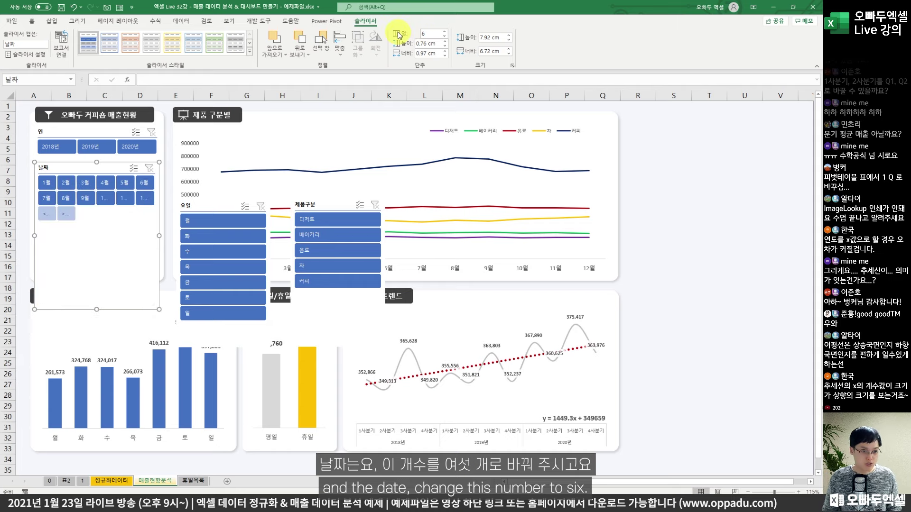
Hide items with no data in the 날짜 slicer
right_click(73, 165)
click(110, 390)
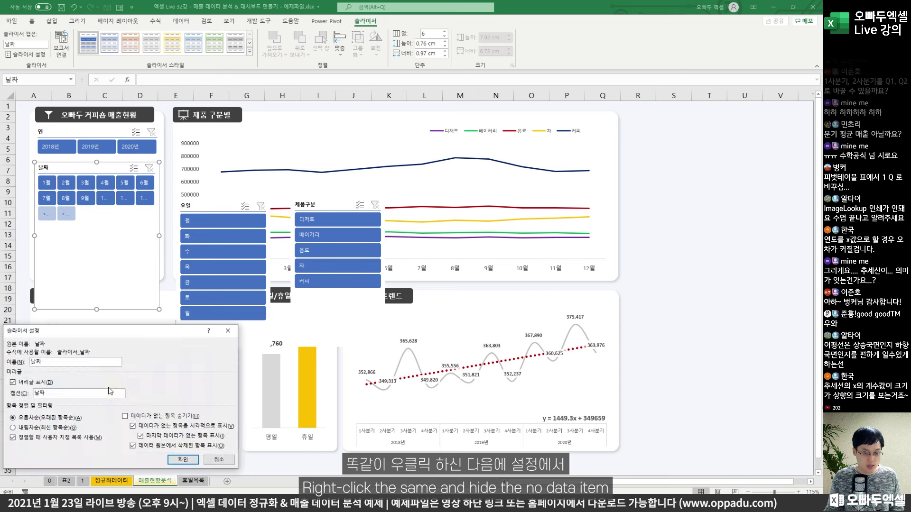
click(146, 418)
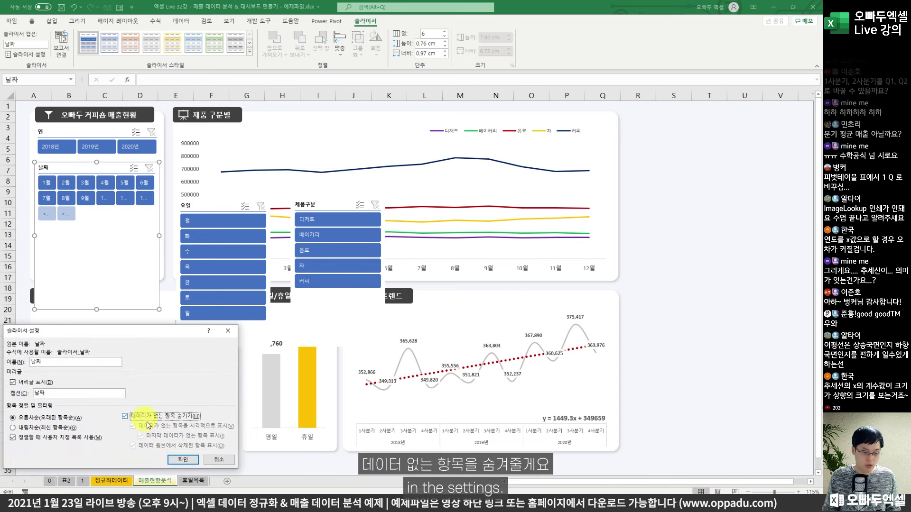
click(175, 459)
Place the 요일 slicer below the 날짜 slicer with 7 columns, widened to the card and shortened to a single row of buttons
drag(194, 206, 50, 212)
click(363, 20)
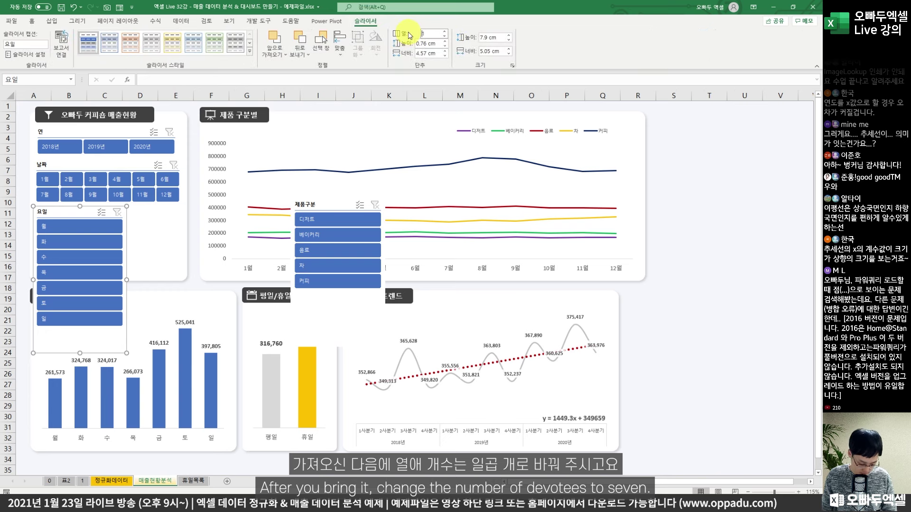
text(7)
key(Return)
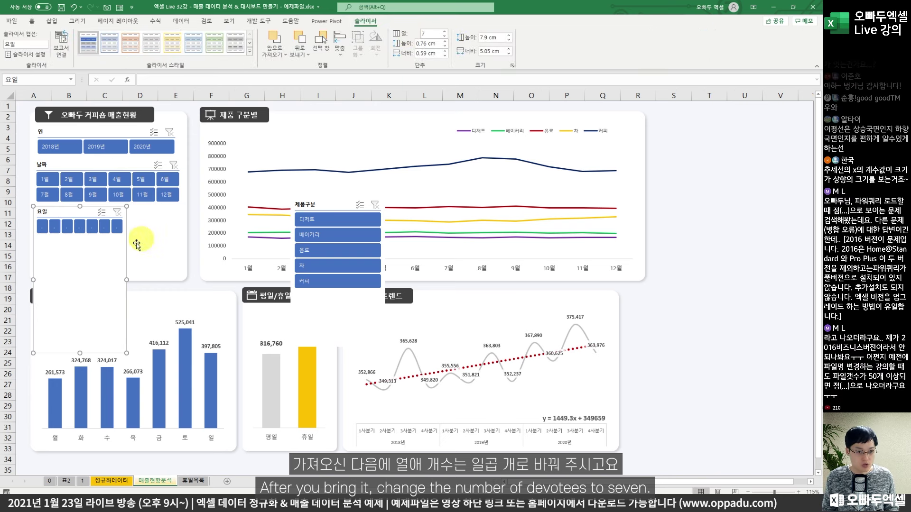
drag(126, 280, 182, 280)
drag(108, 353, 119, 239)
Place the 제품구분 slicer below the 요일 slicer with 3 columns and resize it to about 8.05 cm wide within the card
drag(314, 207, 54, 246)
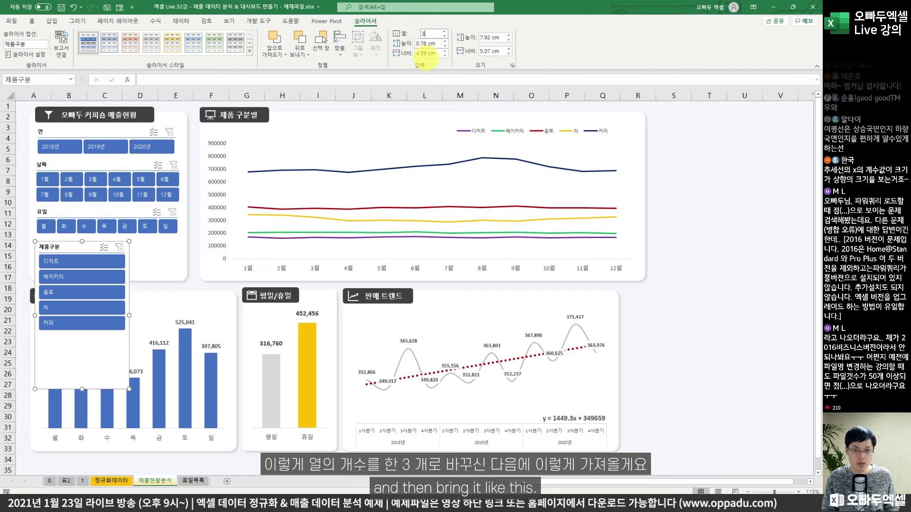
text(3)
key(Return)
drag(129, 315, 189, 314)
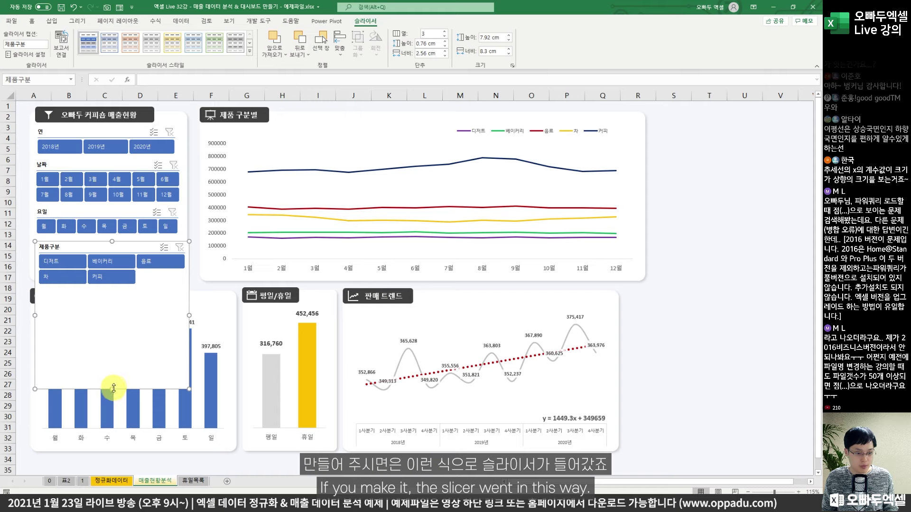
drag(112, 387, 116, 291)
drag(89, 243, 86, 242)
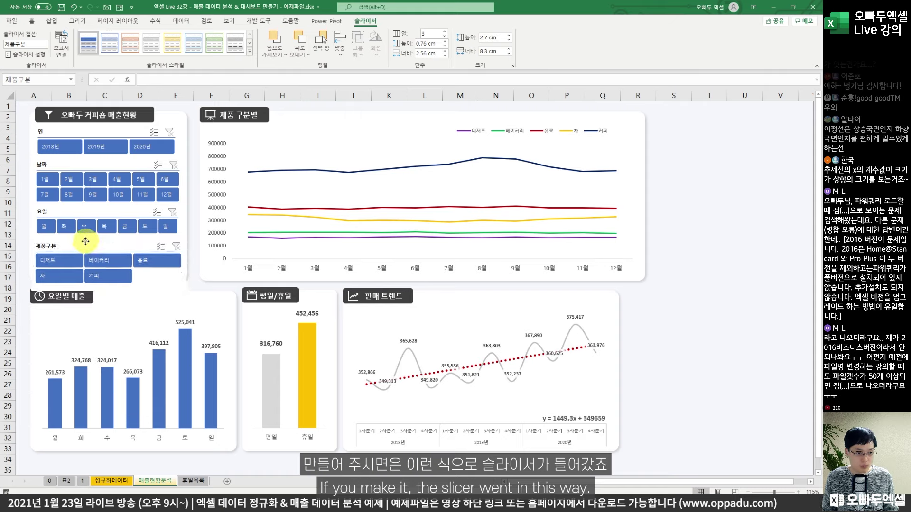
drag(187, 265, 181, 265)
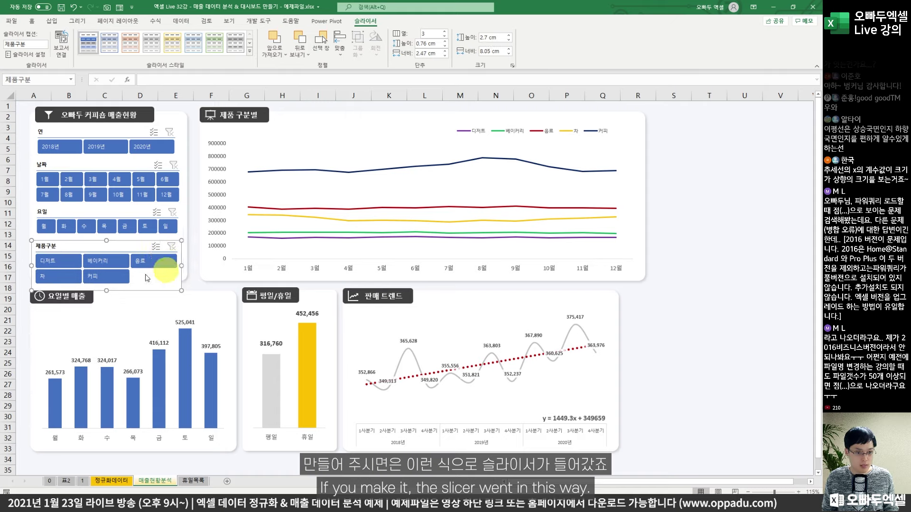
drag(108, 291, 107, 287)
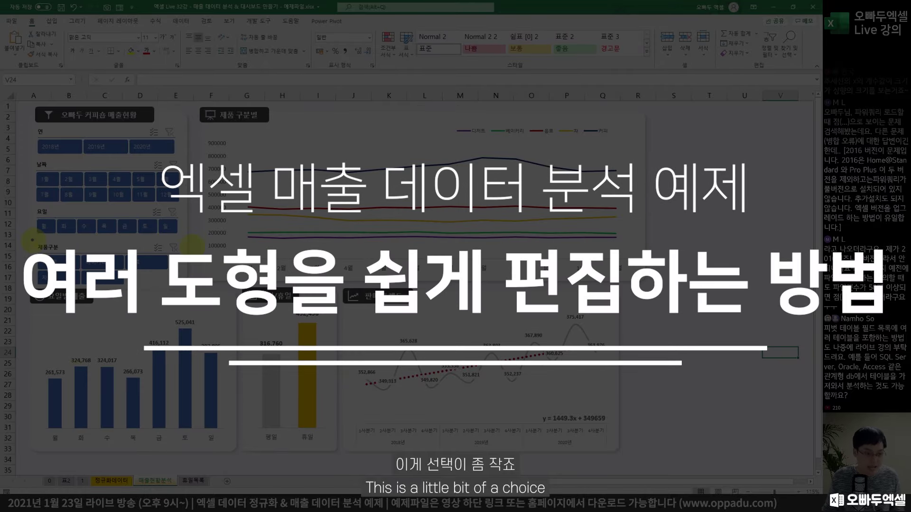
Use object selection to select all cards, titles and charts of the lower row together and shift them down to about row 20
drag(26, 236, 208, 308)
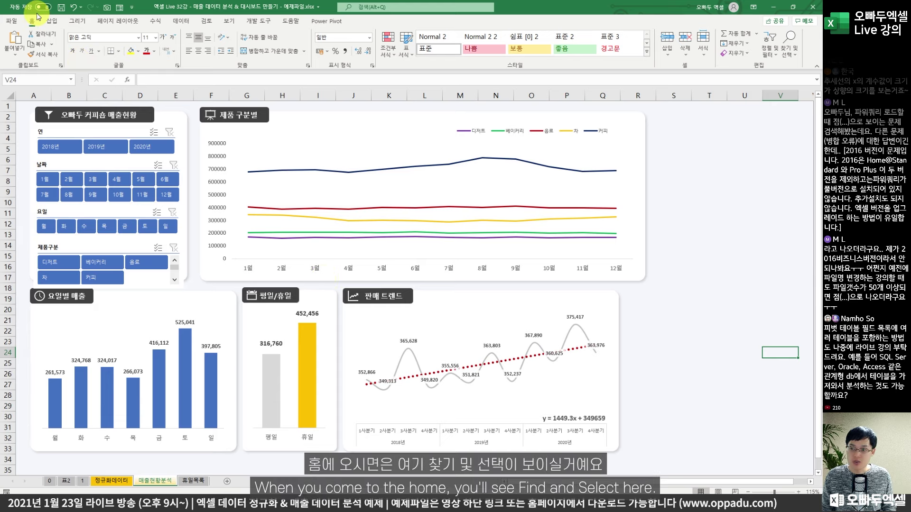
click(787, 56)
click(791, 52)
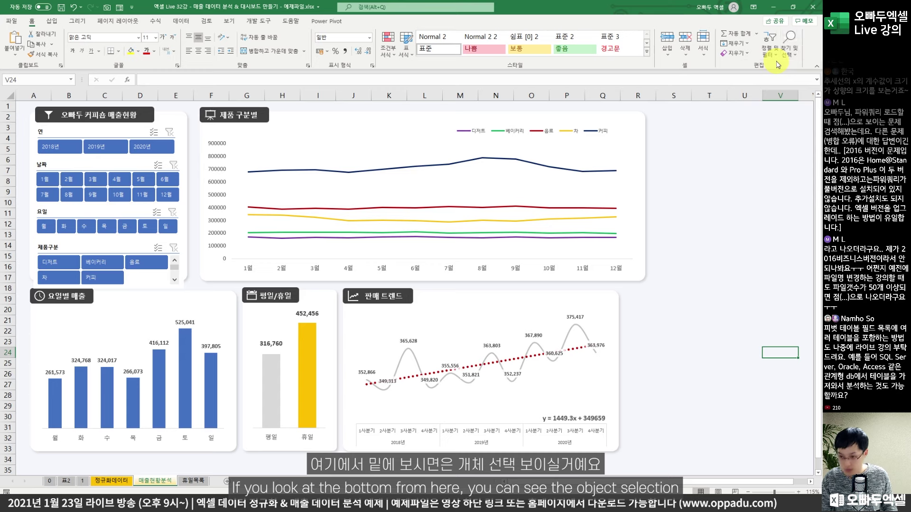
click(799, 56)
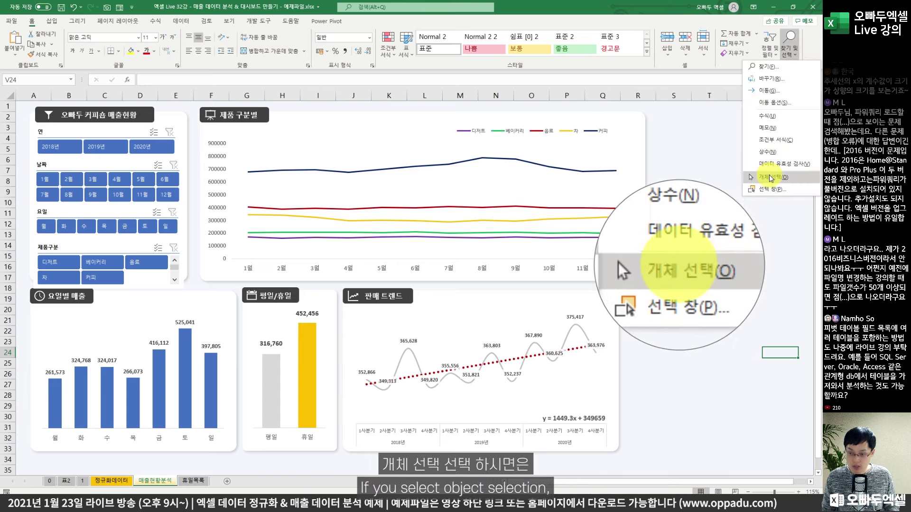
click(773, 177)
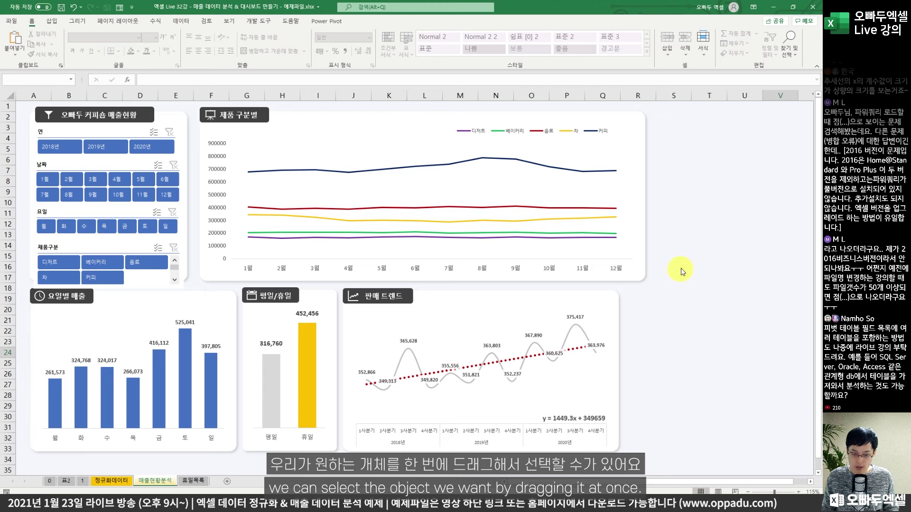
drag(681, 268, 41, 458)
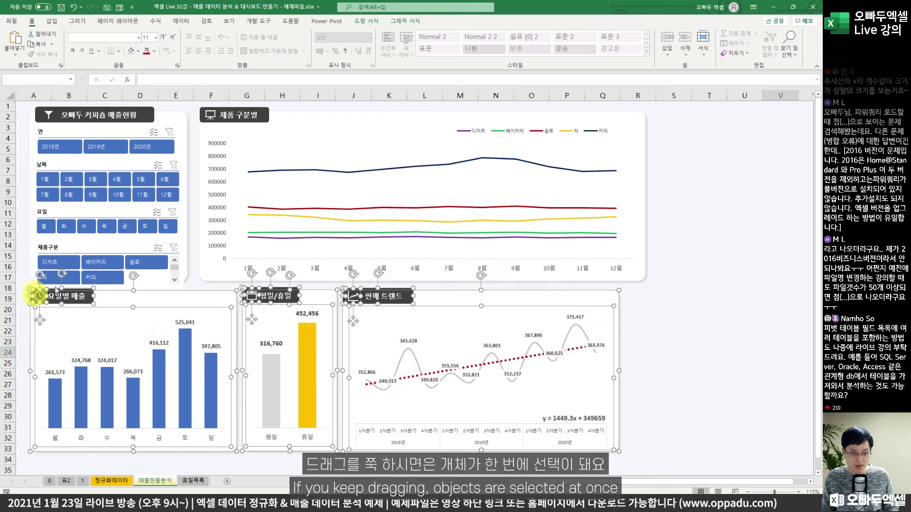
key(Down)
key(Down)
key(Down)
key(Down)
key(Down)
key(Down)
key(Down)
key(Down)
key(Down)
key(Down)
key(Down)
key(Down)
key(Down)
key(Down)
key(Down)
key(Down)
key(Down)
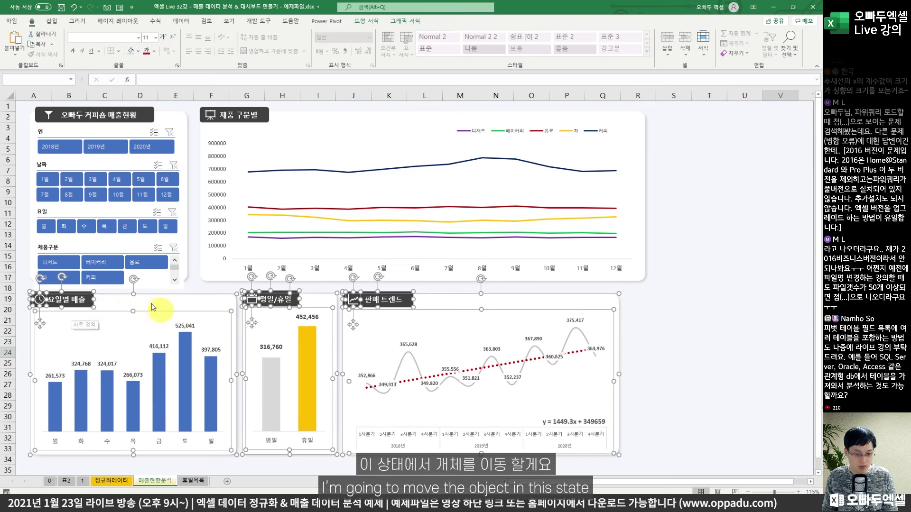
drag(149, 303, 147, 312)
Extend the slicer card and the 제품 구분별 card with its line chart down to about row 18
click(187, 273)
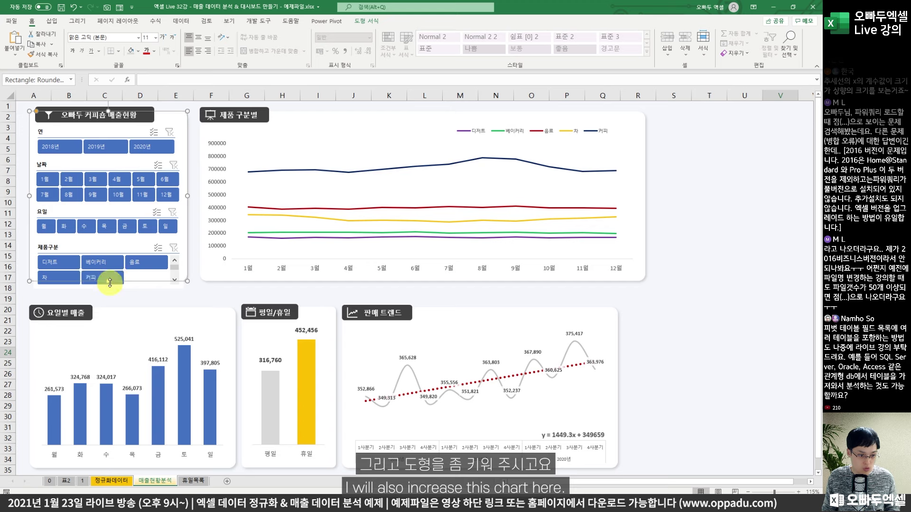
drag(110, 283, 109, 299)
right_click(220, 280)
ctrl+right_click(469, 233)
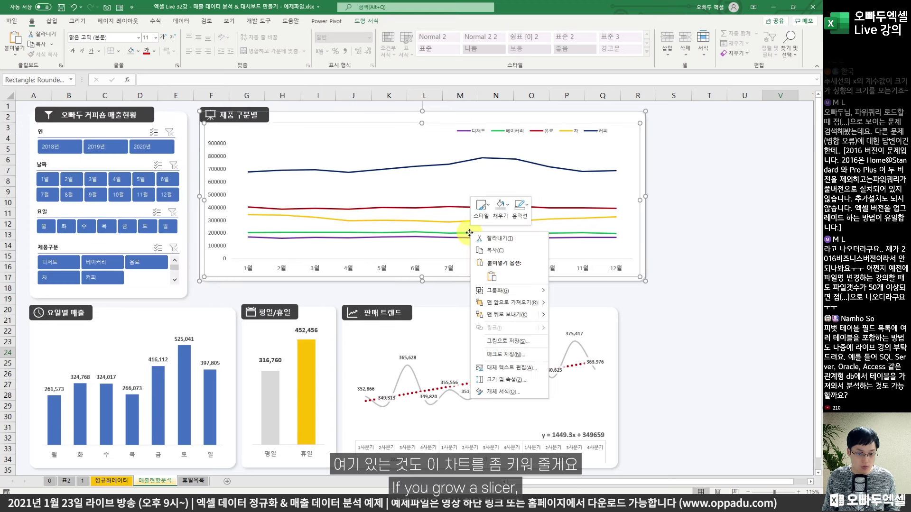
drag(422, 282, 419, 298)
Enlarge the 제품구분 slicer to show every button, and widen the 판매 트렌드 card and chart to the 제품 구분별 card's edge
click(142, 281)
drag(109, 288, 110, 293)
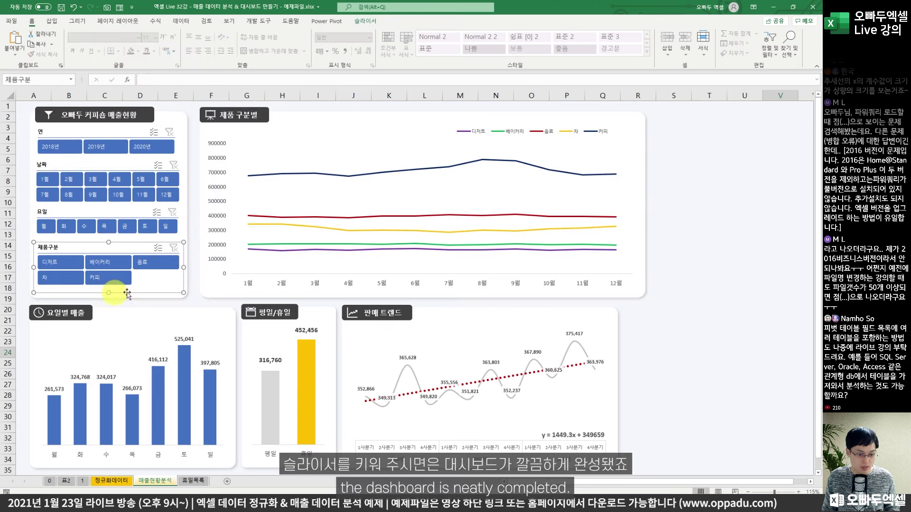
click(186, 291)
click(191, 296)
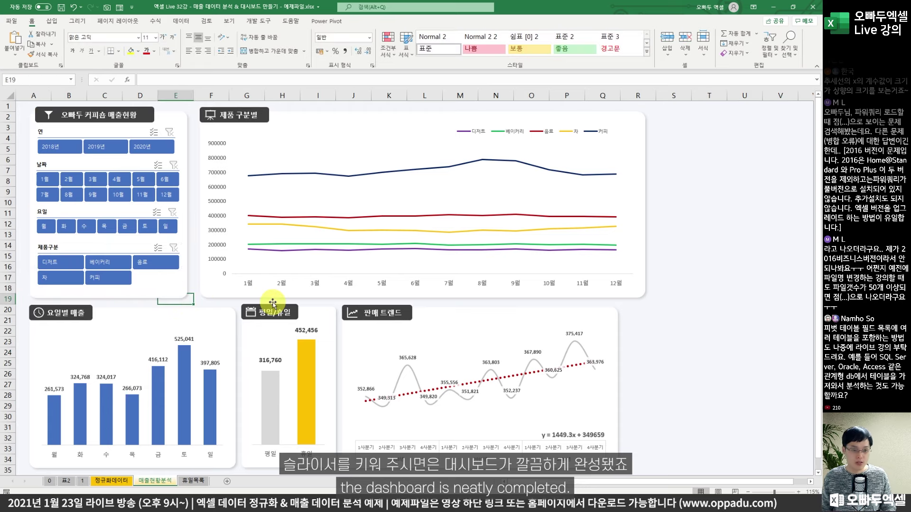
click(660, 385)
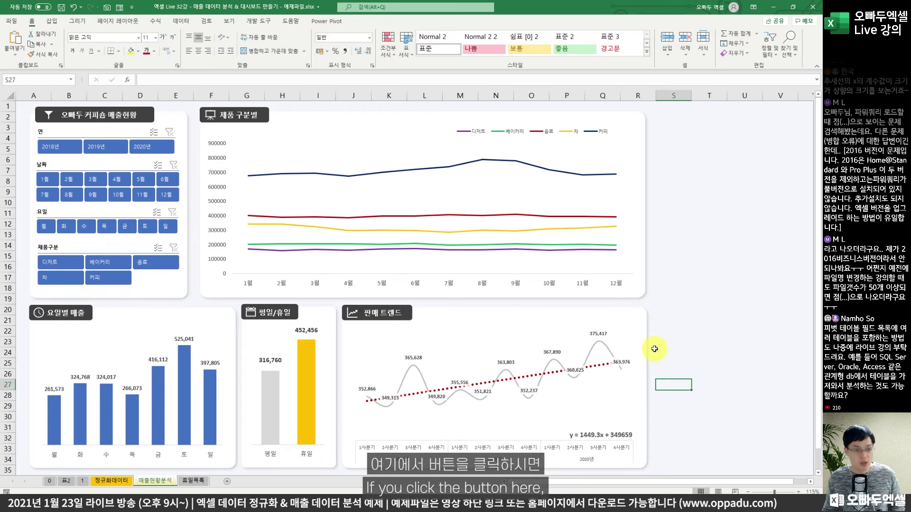
Test the slicers by filtering the dashboard to 2020년, 10월 and 9월, 금 and 베이커리
click(149, 146)
click(116, 193)
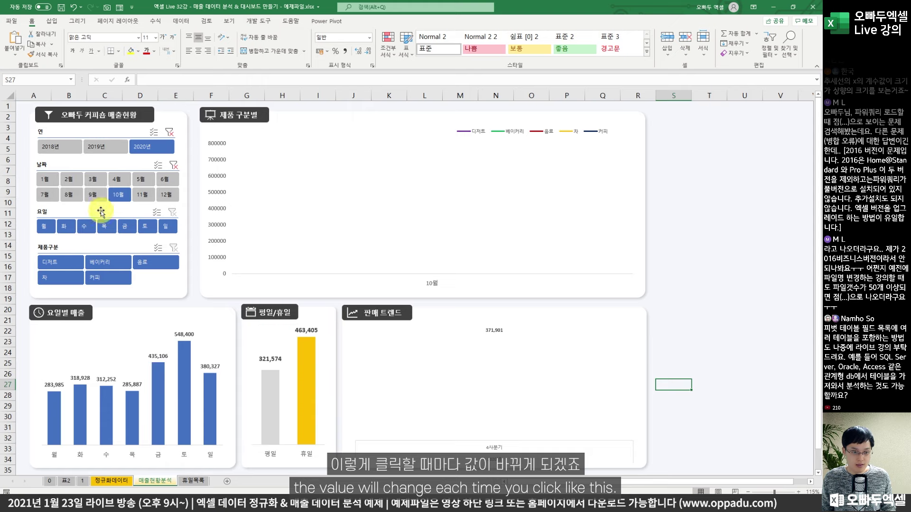
click(98, 200)
click(124, 226)
click(114, 263)
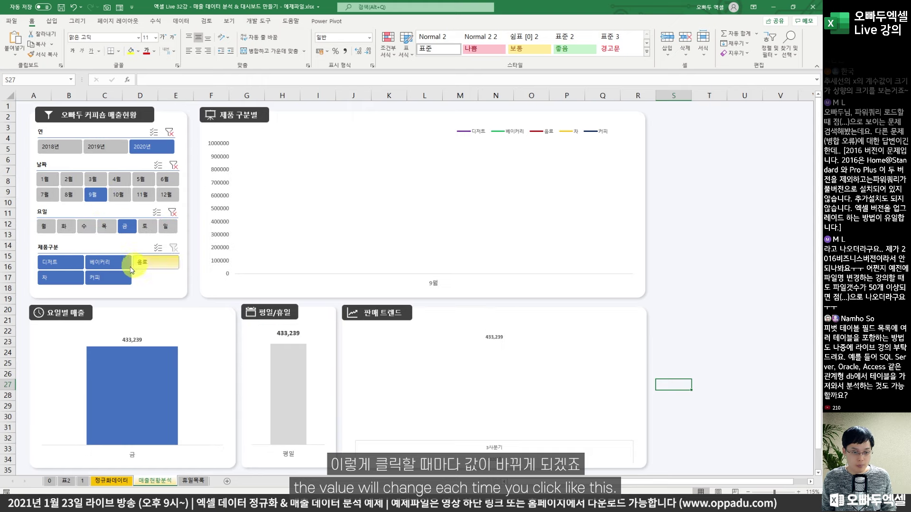
Clear the 날짜 filter, switch the weekday to 월, and clear the 요일 and 연 filters
click(161, 225)
click(174, 164)
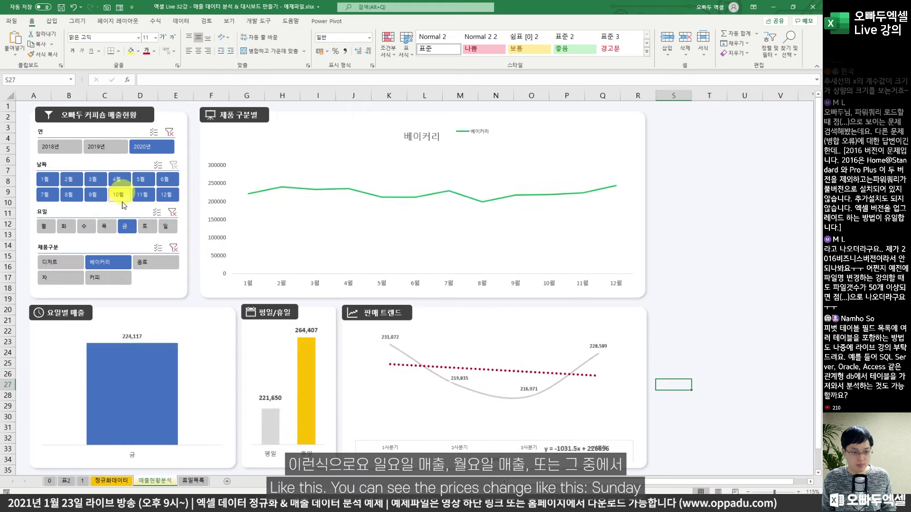
click(41, 229)
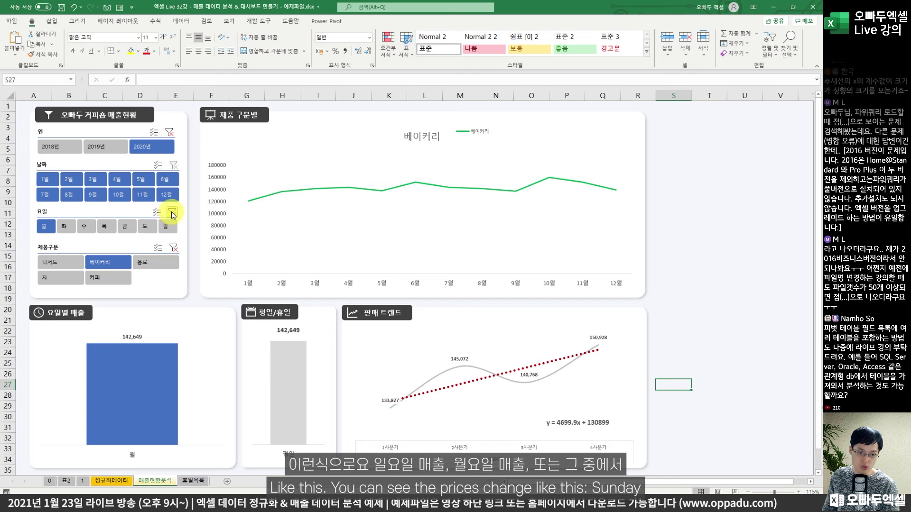
click(172, 212)
click(169, 132)
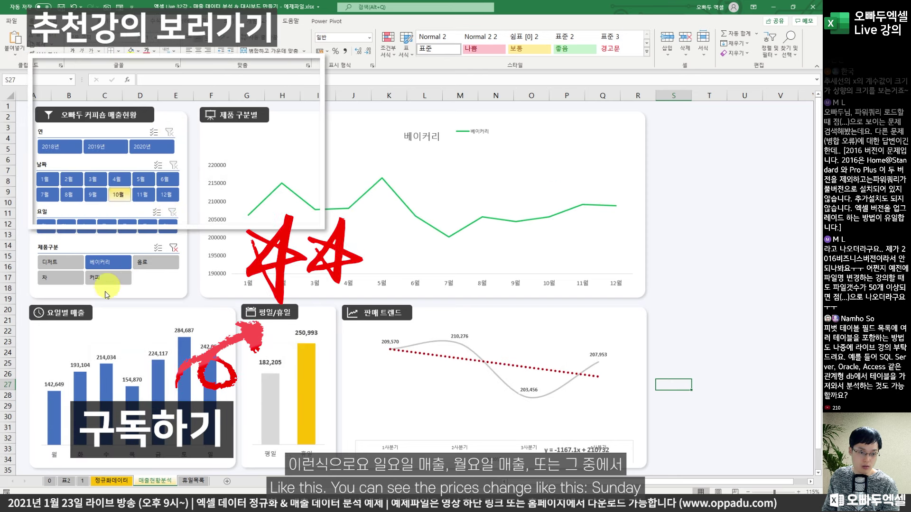
Compare the dashboard by product, filtering 제품구분 by 음료, 디저트 and 베이커리 in turn
click(138, 267)
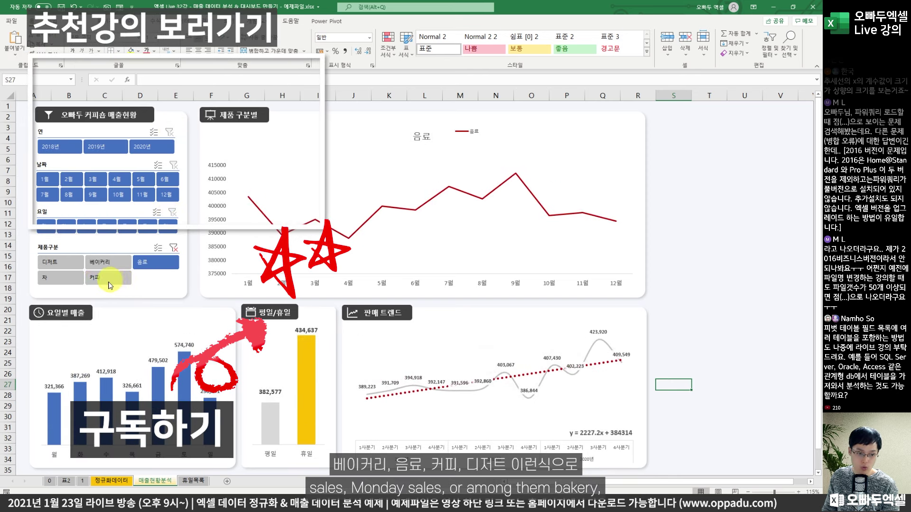
click(59, 263)
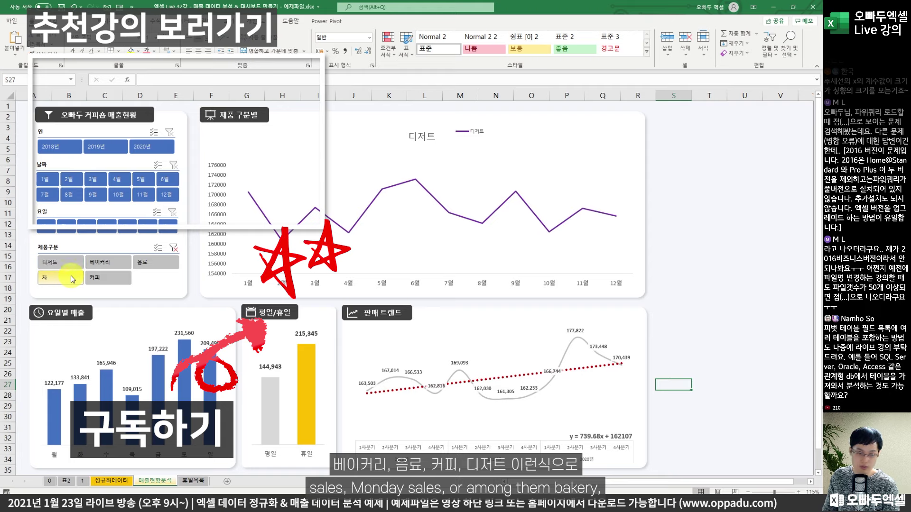
click(110, 266)
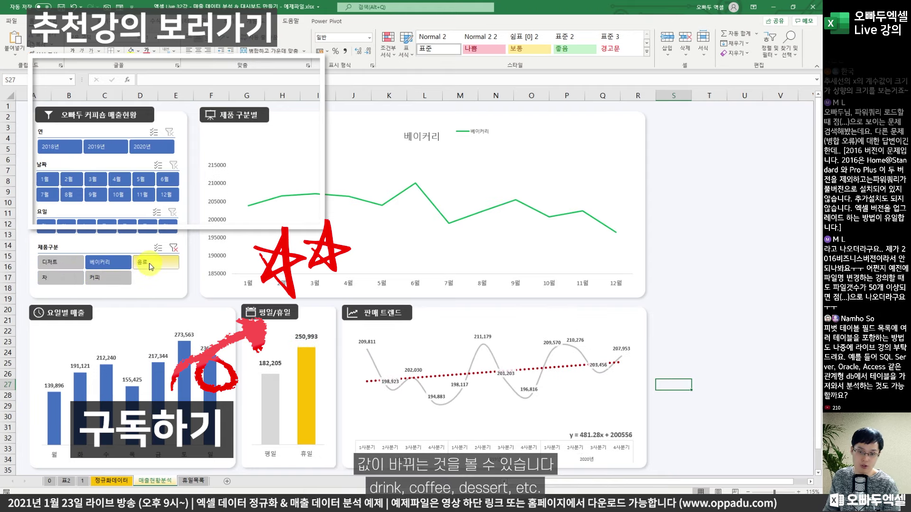